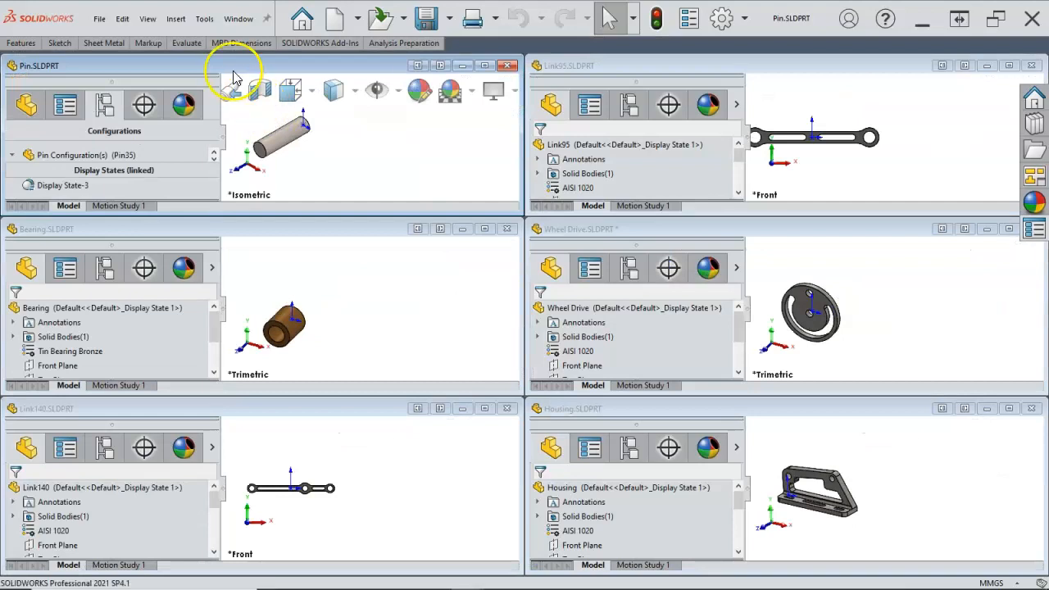
Step: Tile all the open part windows vertically
left_click(238, 18)
left_click(275, 132)
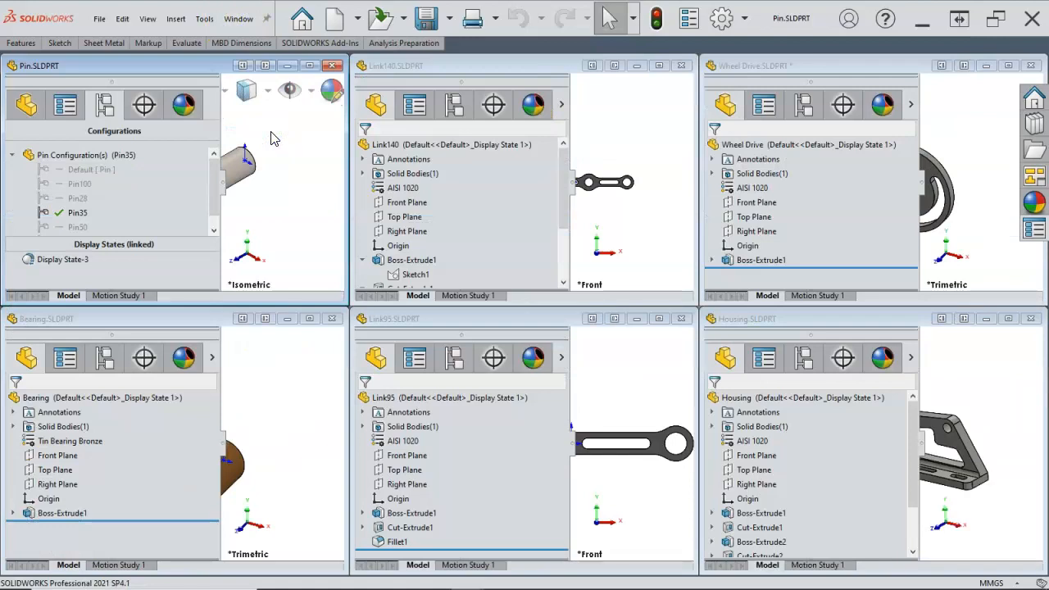
left_click(238, 18)
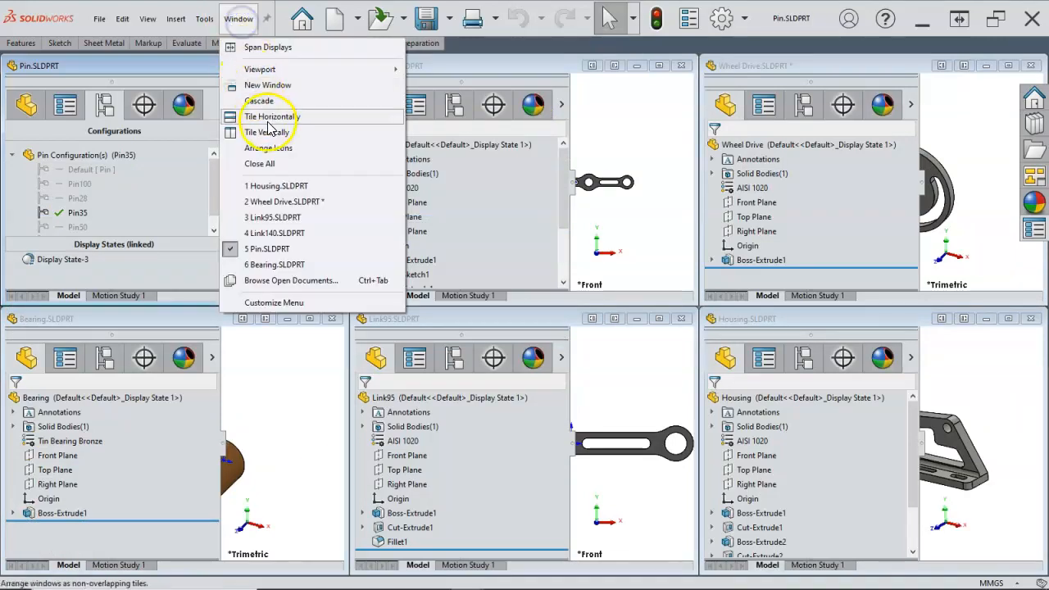
mouse_move(262, 72)
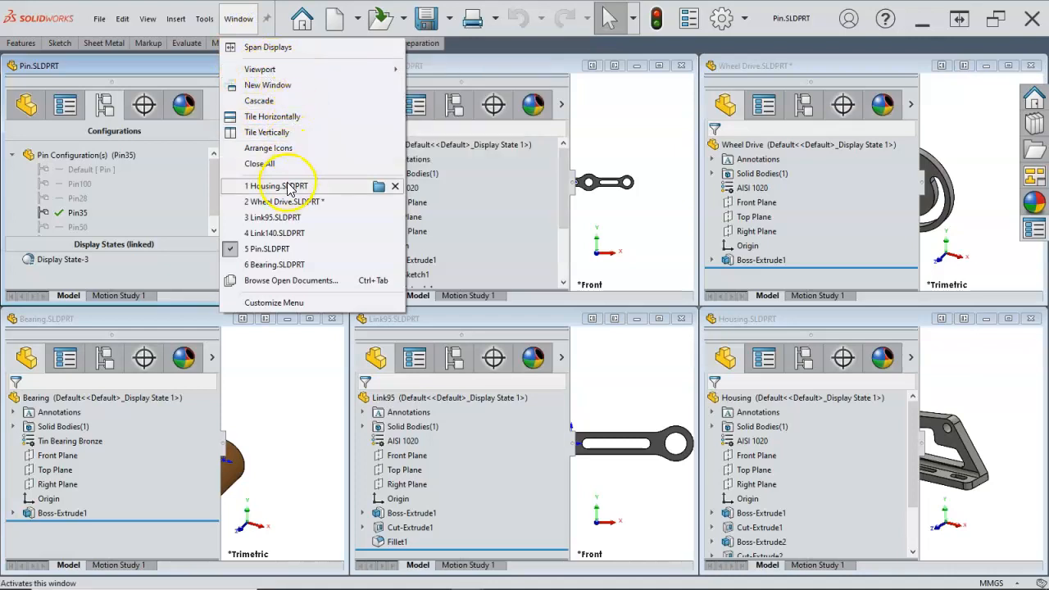
mouse_move(289, 188)
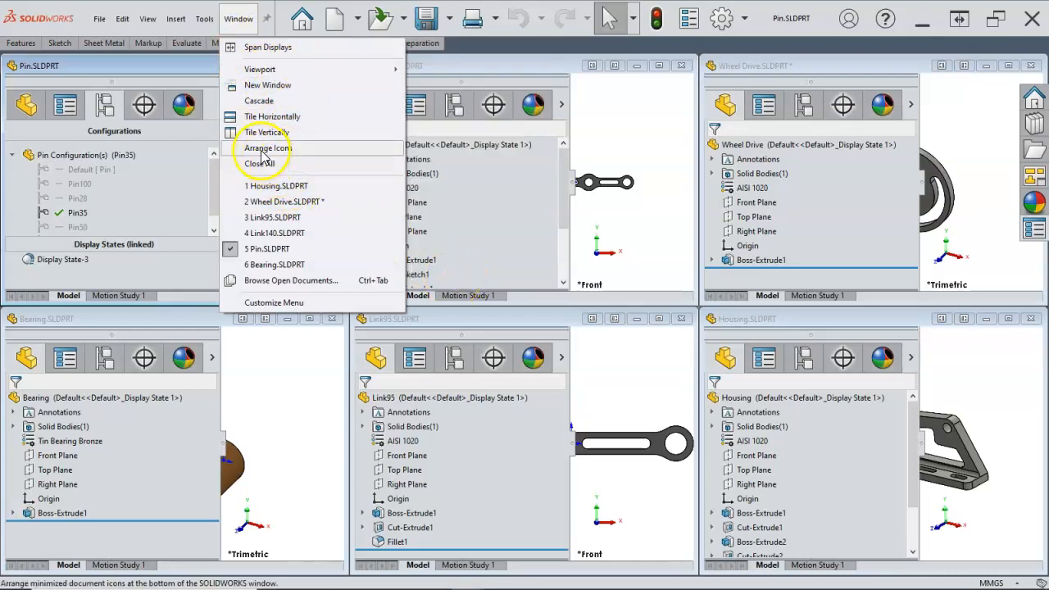
left_click(260, 163)
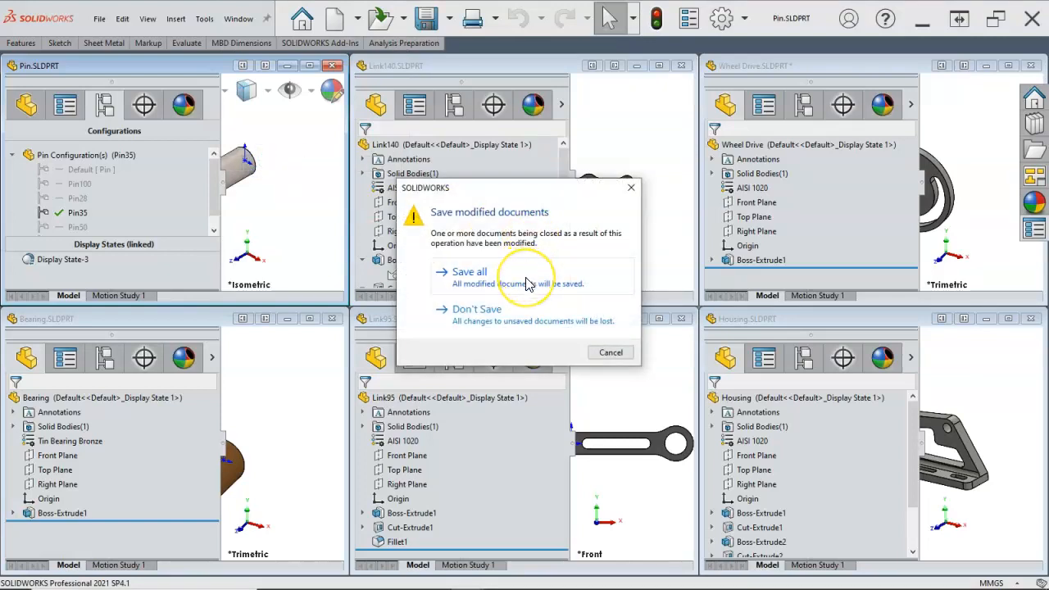
left_click(611, 352)
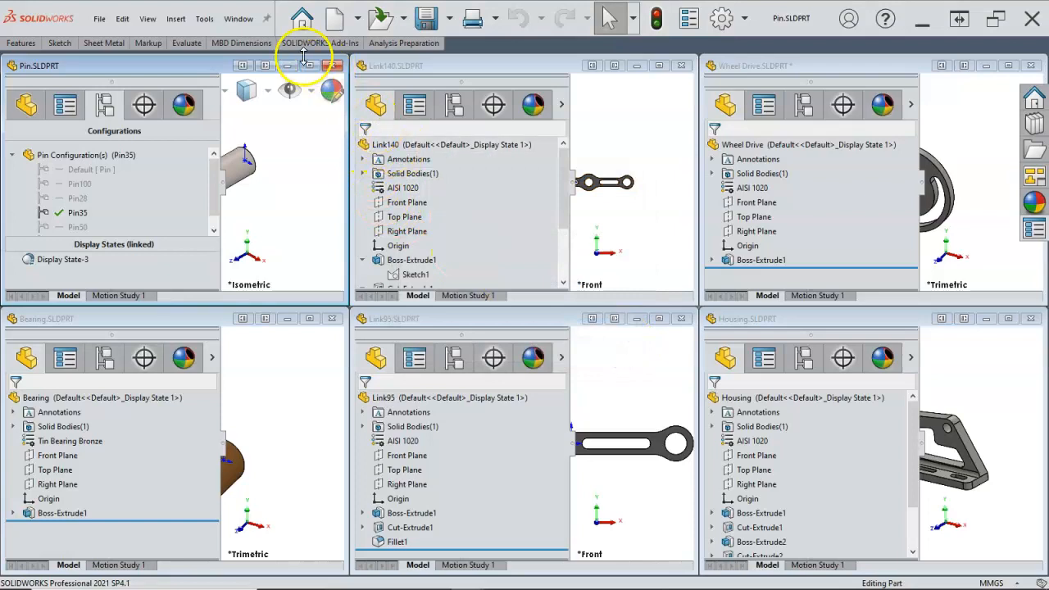
Step: Open a second window of the Pin part and close it again
left_click(238, 19)
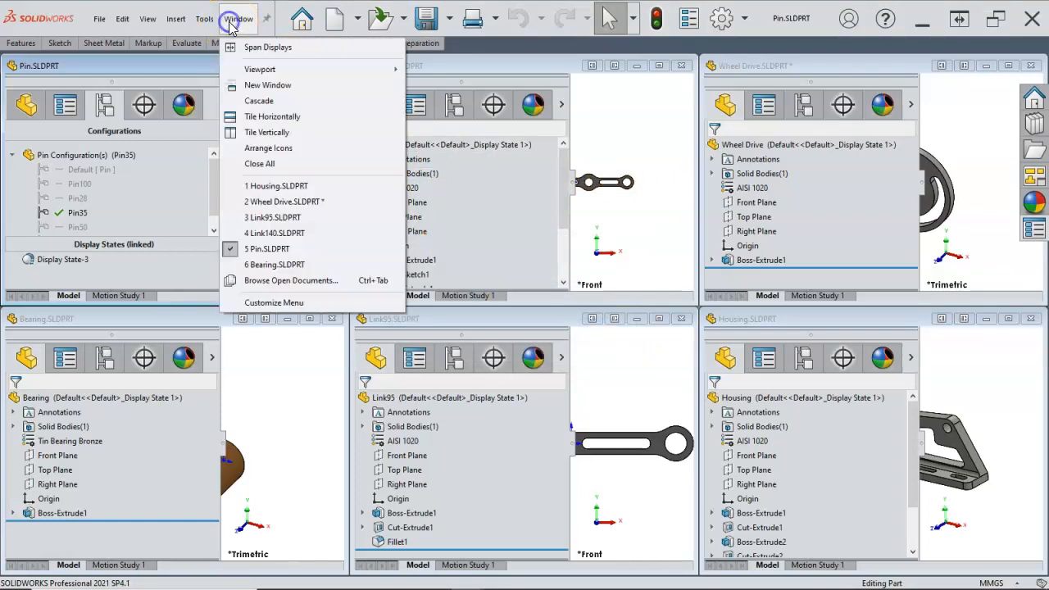
left_click(259, 86)
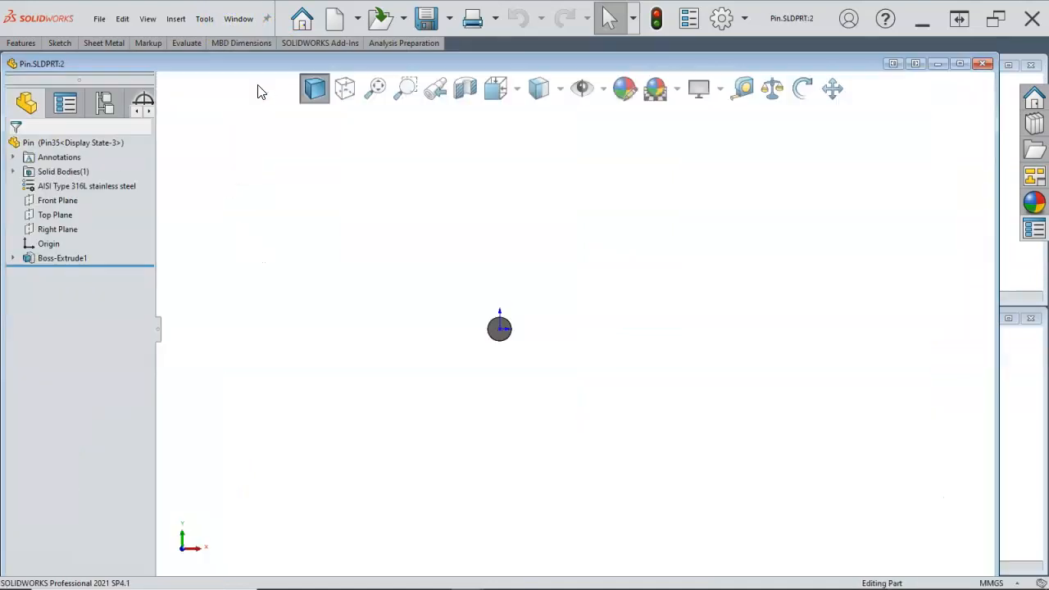
left_click(987, 63)
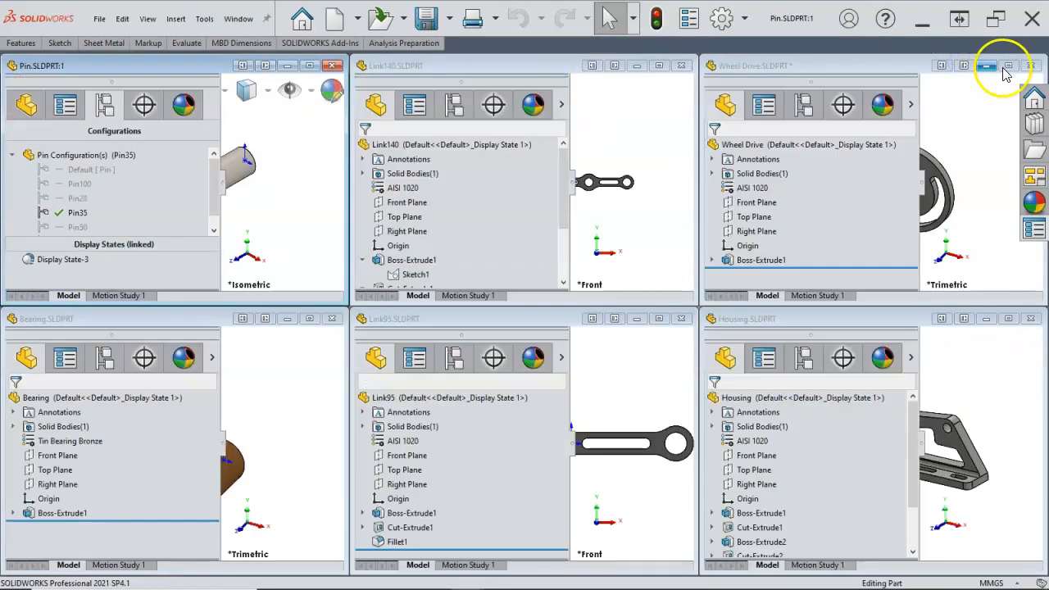
left_click(1008, 66)
left_click(1008, 63)
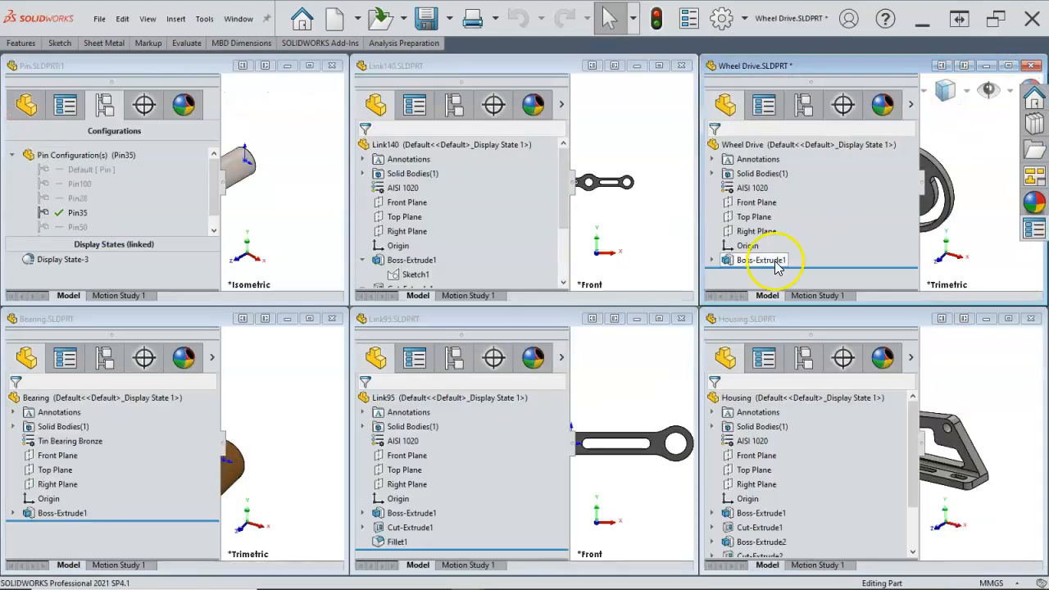
left_click(643, 304)
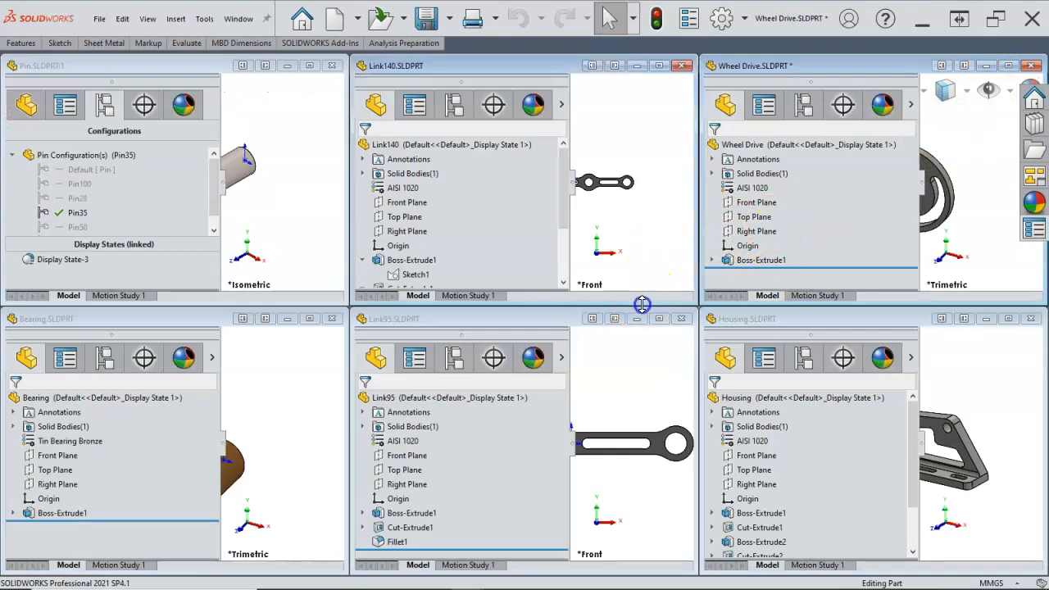
left_click(642, 308)
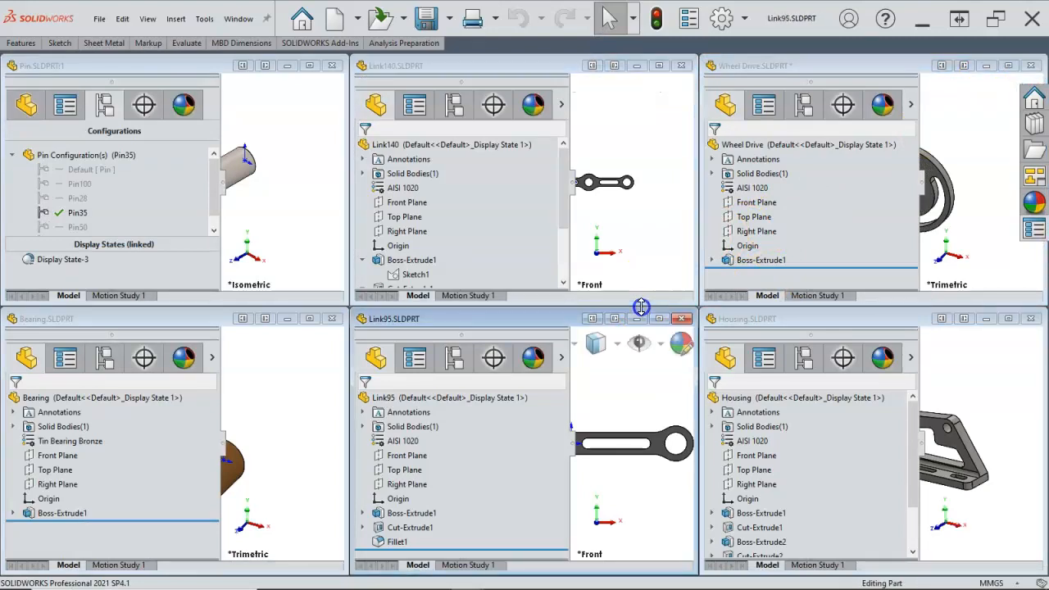
left_click(701, 304)
left_click(697, 228)
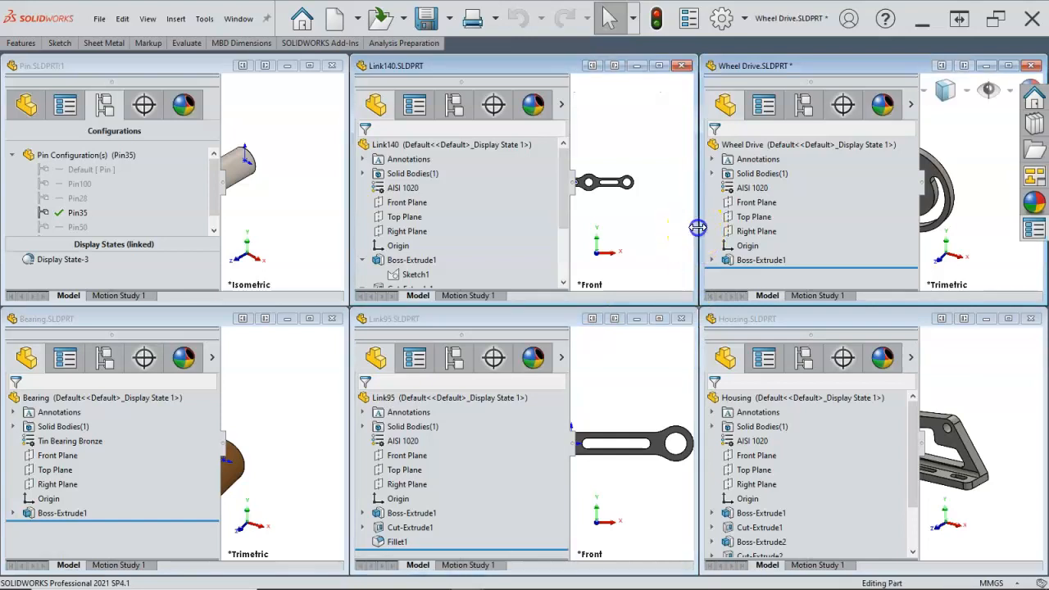
Step: Maximize the Link140 part window and list the documents currently open in SOLIDWORKS in the File Explorer
left_click(660, 66)
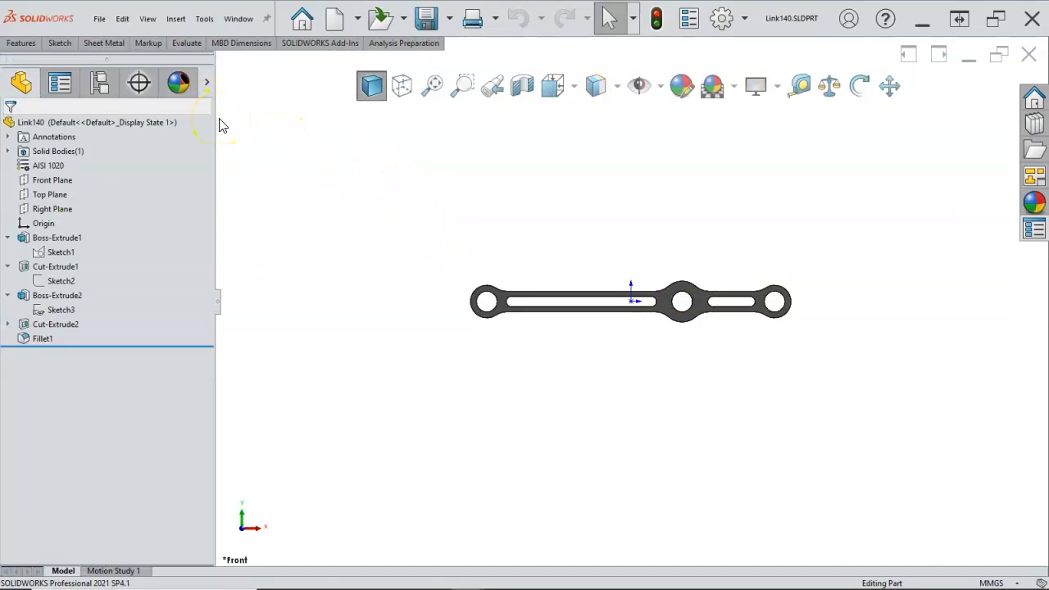
left_click(1029, 147)
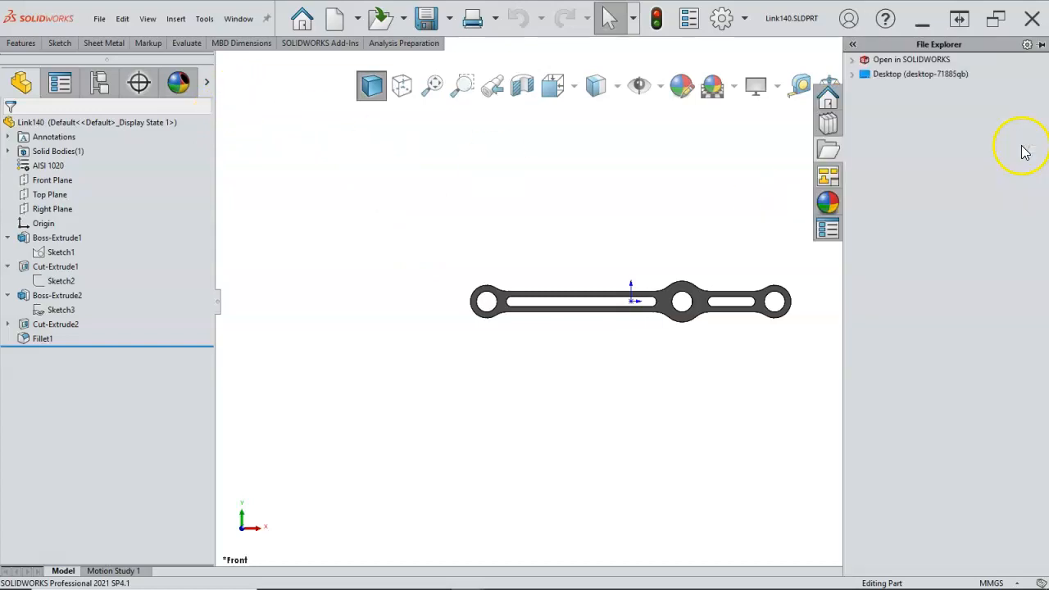
left_click(858, 64)
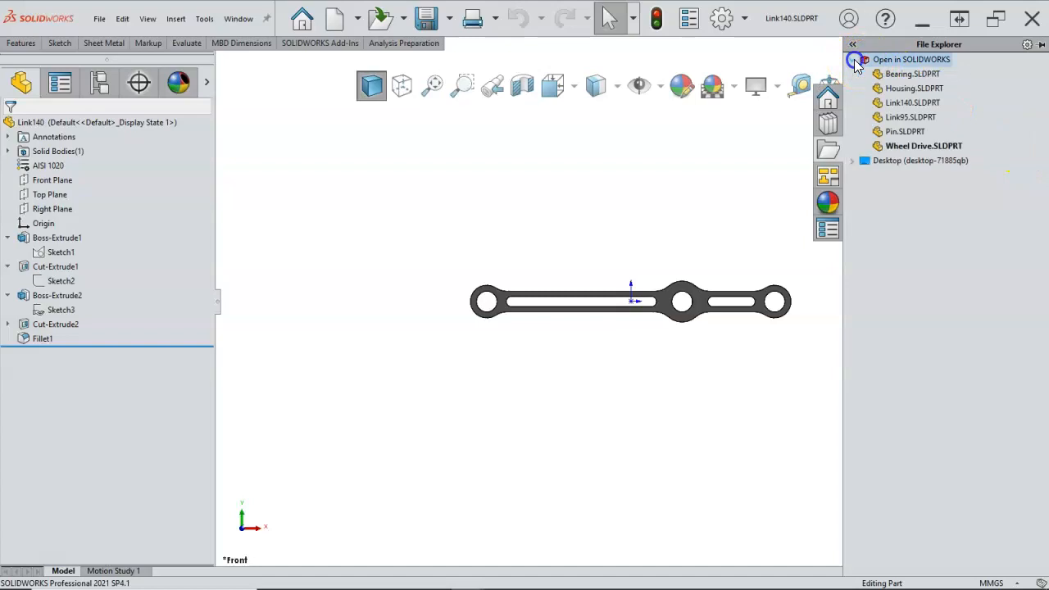
left_click(702, 199)
Step: Create a new assembly document from the second assembly template in the SW Templates set
left_click(100, 19)
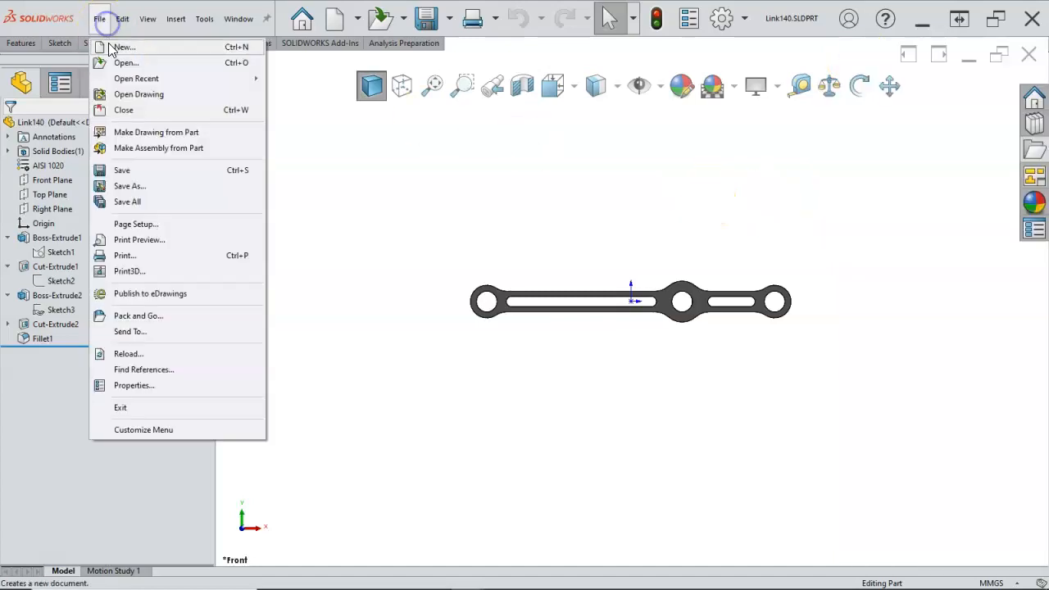
left_click(123, 48)
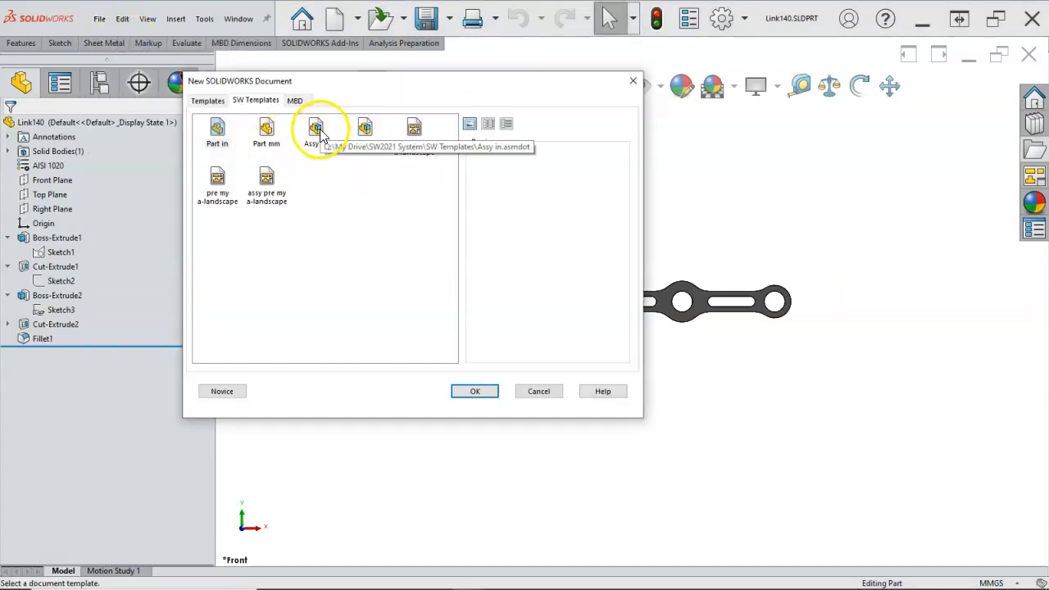
double_click(361, 131)
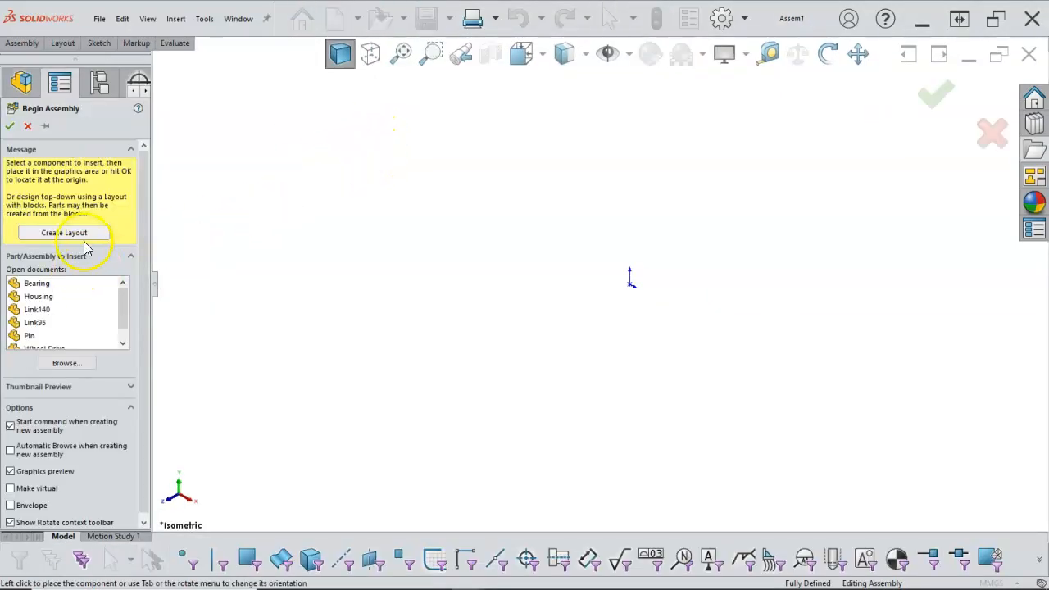
Step: Insert the open Housing part as the first component, located at the assembly origin
left_click_drag(151, 257, 199, 260)
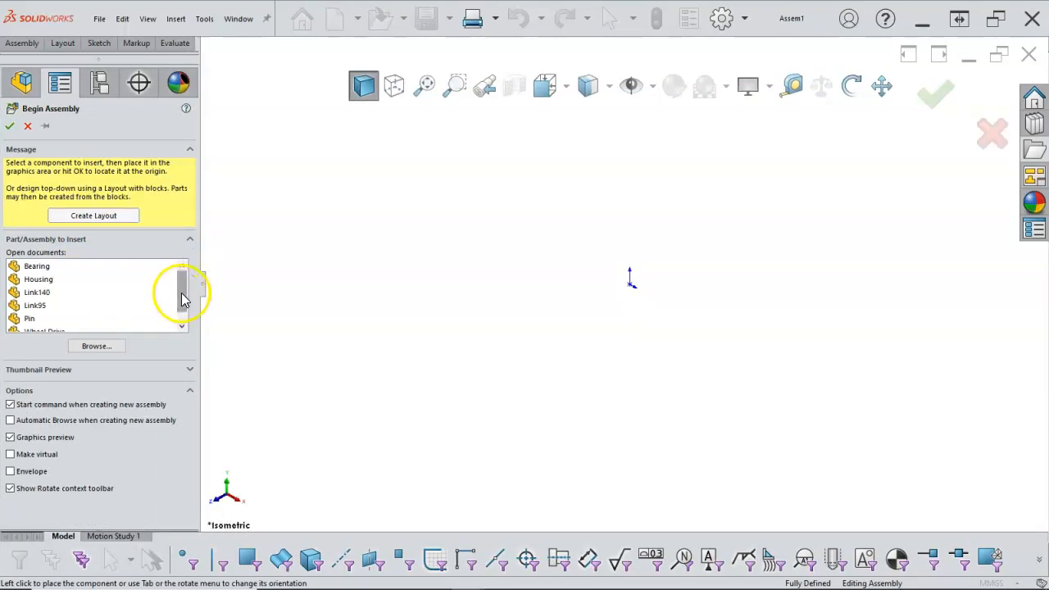
left_click_drag(182, 299, 182, 309)
scroll(115, 294, "up", 1)
left_click(54, 281)
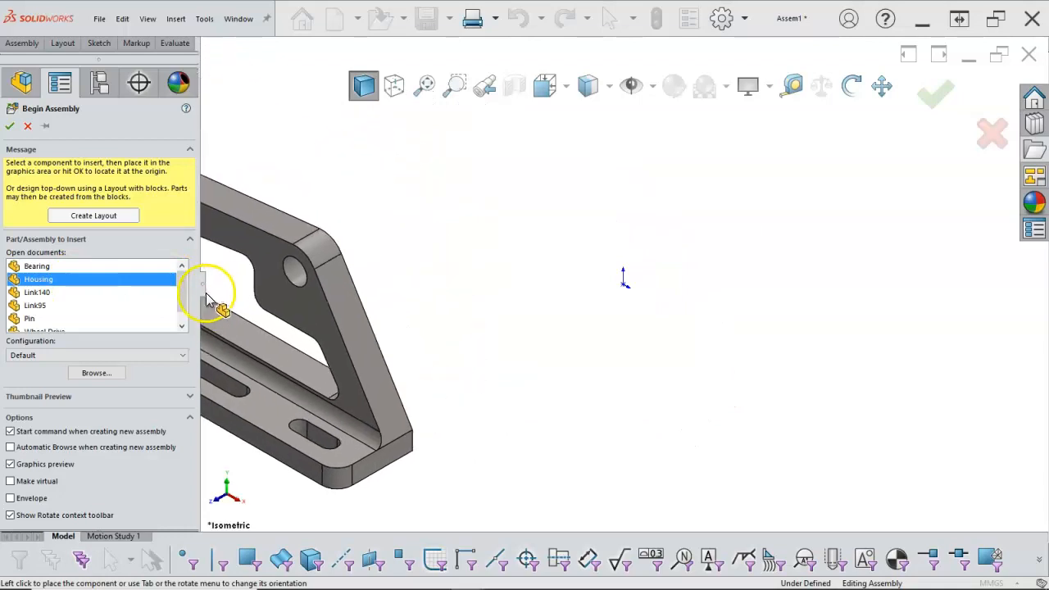
left_click(191, 397)
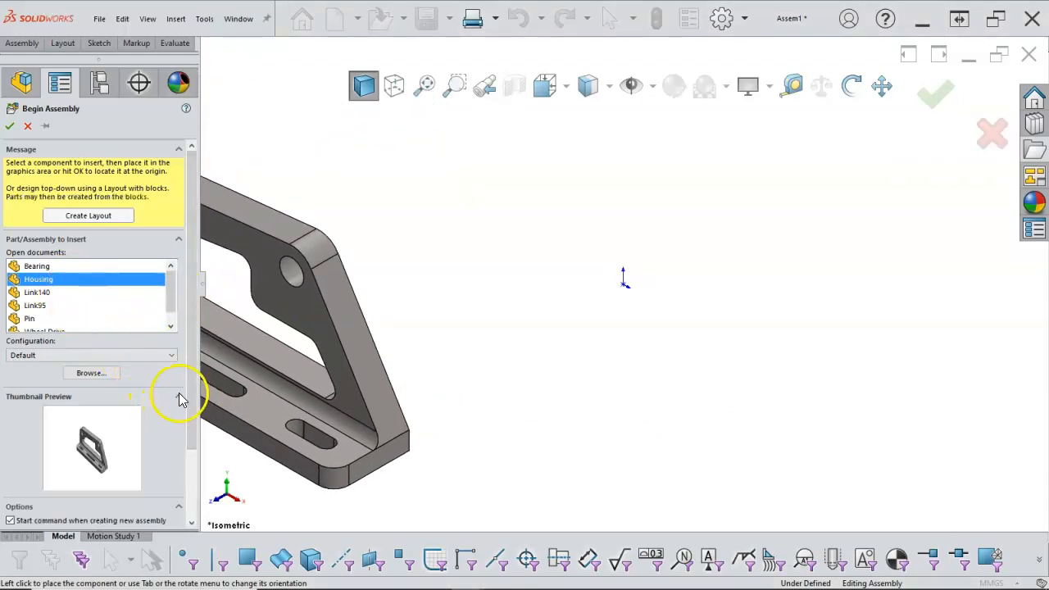
left_click(181, 399)
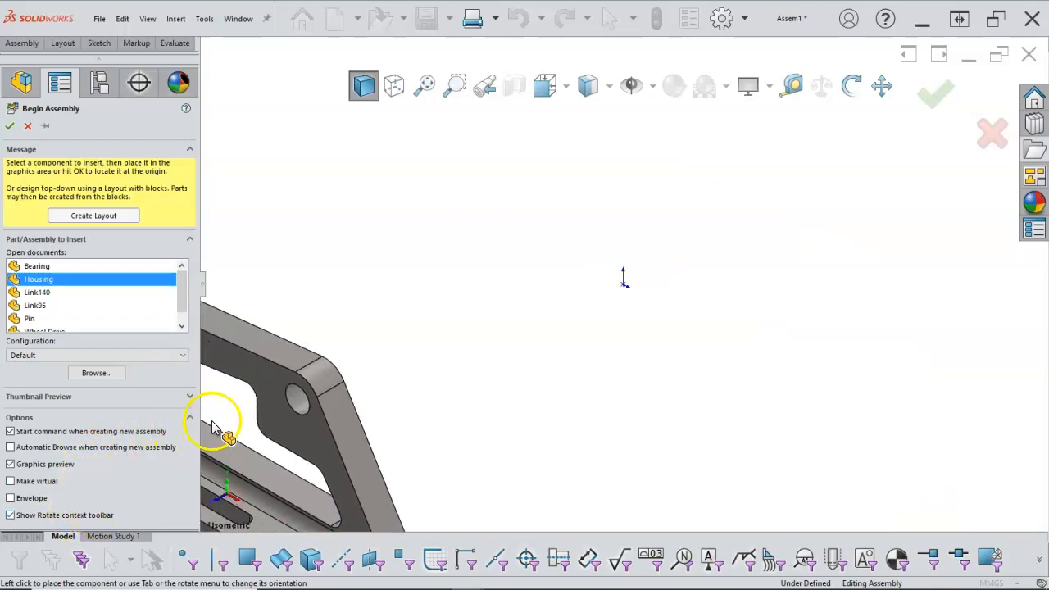
left_click(558, 270)
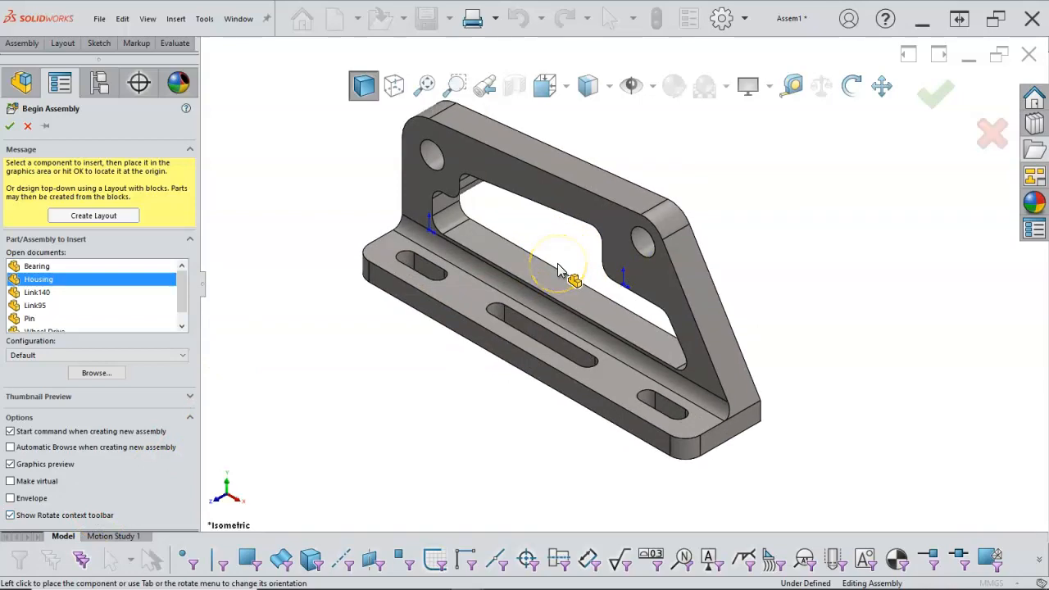
left_click(190, 151)
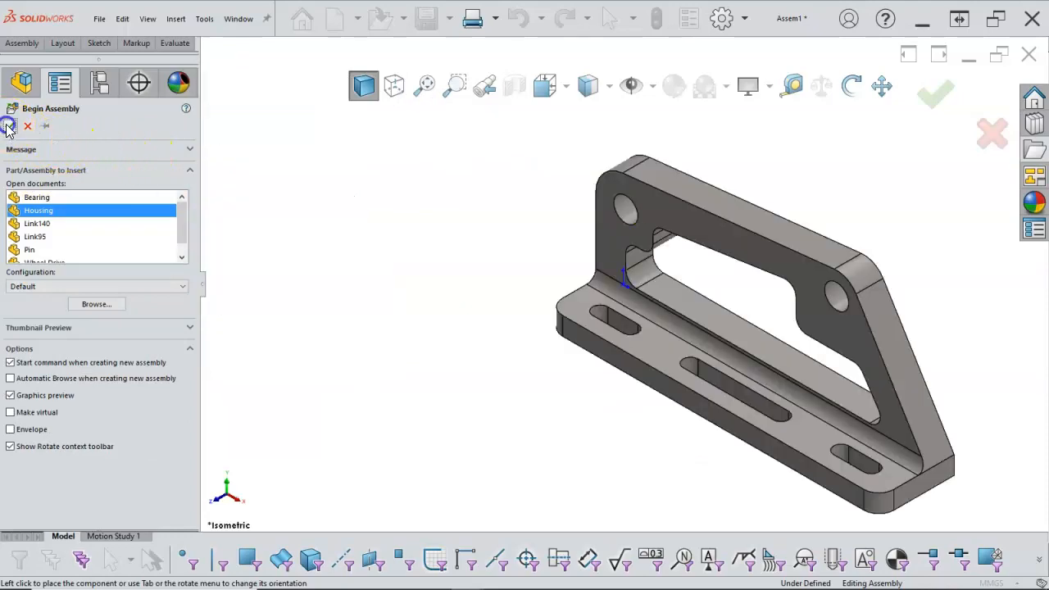
left_click(10, 127)
left_click(160, 180)
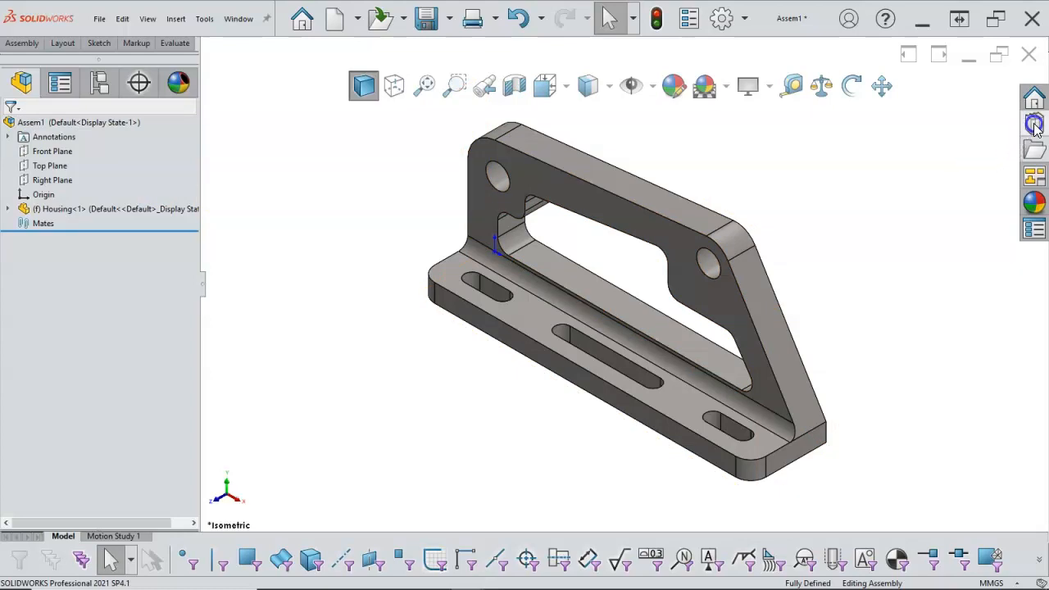
Step: Insert the Bearing part from the File Explorer's open documents, placing it beside the Housing's upper hole nearest the origin
left_click(1035, 125)
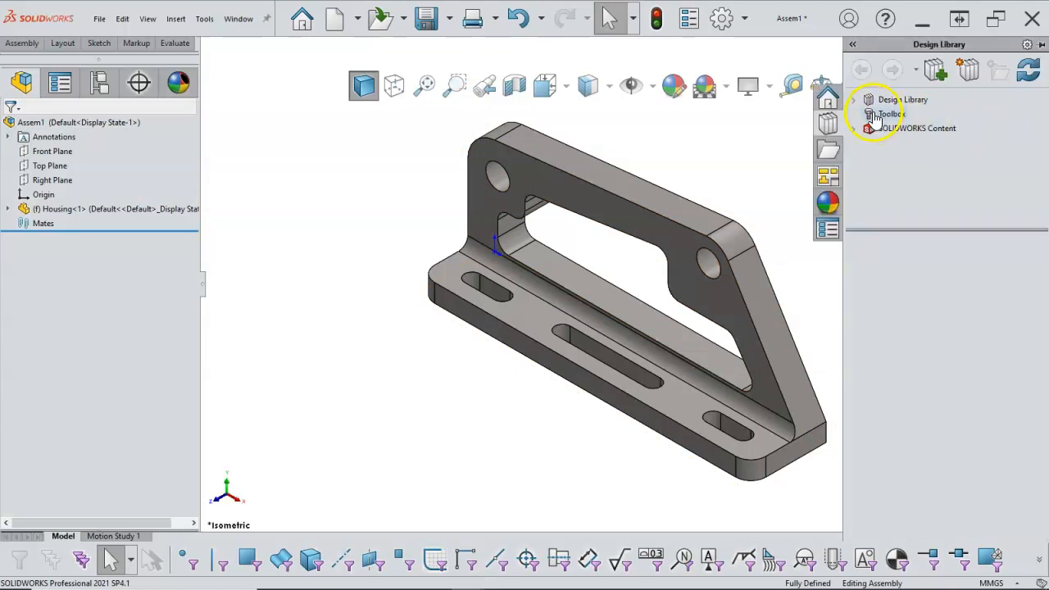
left_click(828, 149)
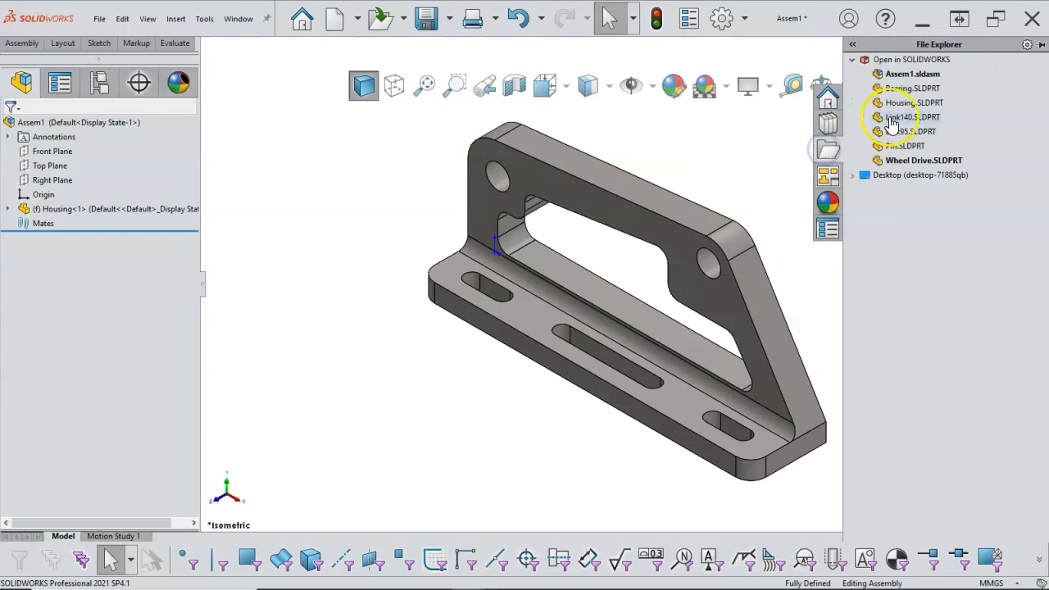
left_click_drag(906, 89, 438, 176)
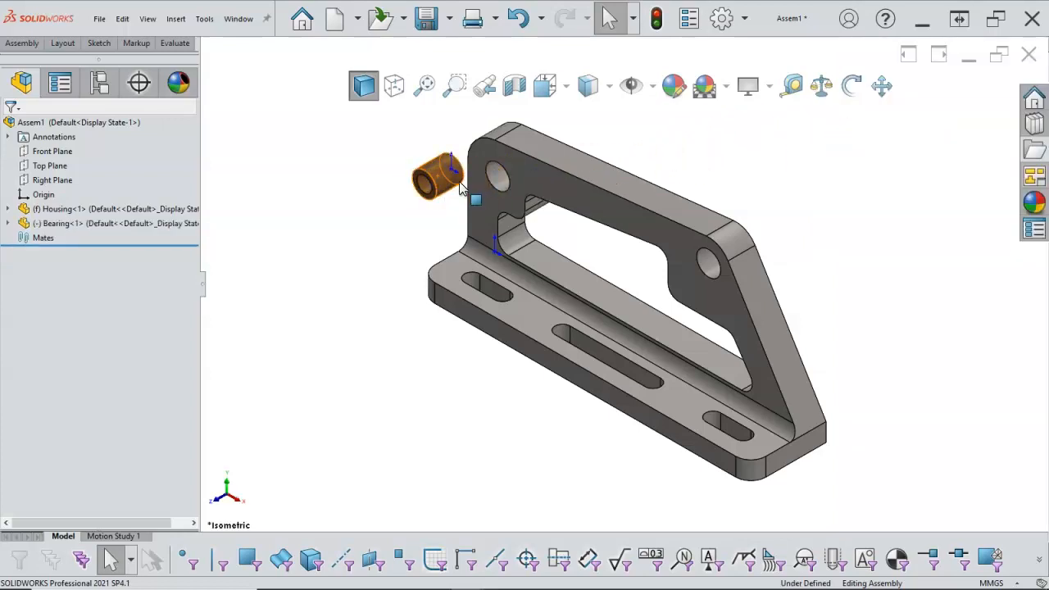
Step: Mate the Bearing's outer cylindrical face concentric with the Housing's upper hole nearest the origin
scroll(459, 189, "down", 5)
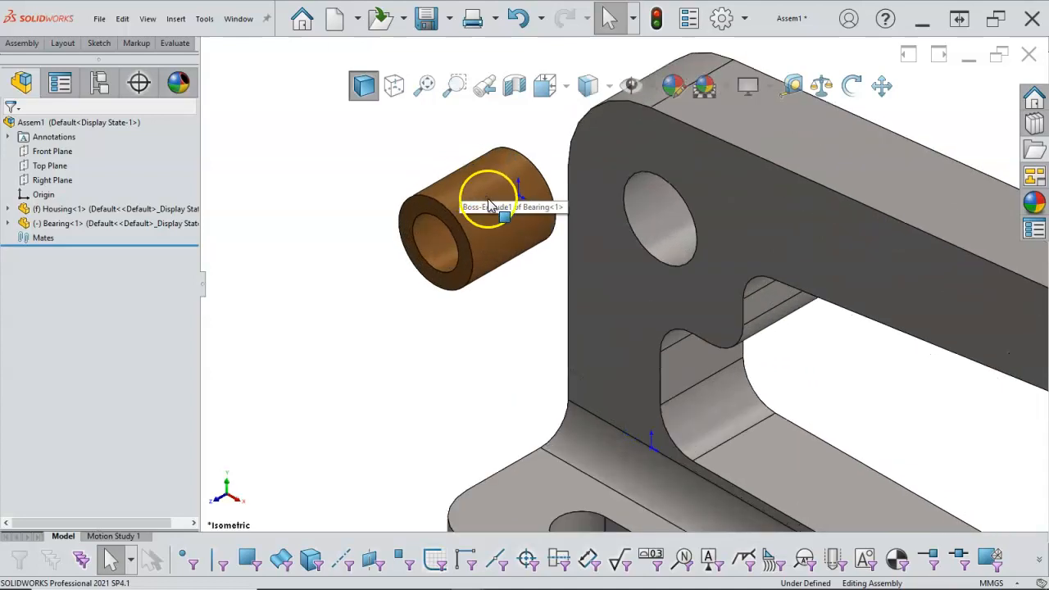
left_click(489, 227)
left_click(644, 229, "ctrl")
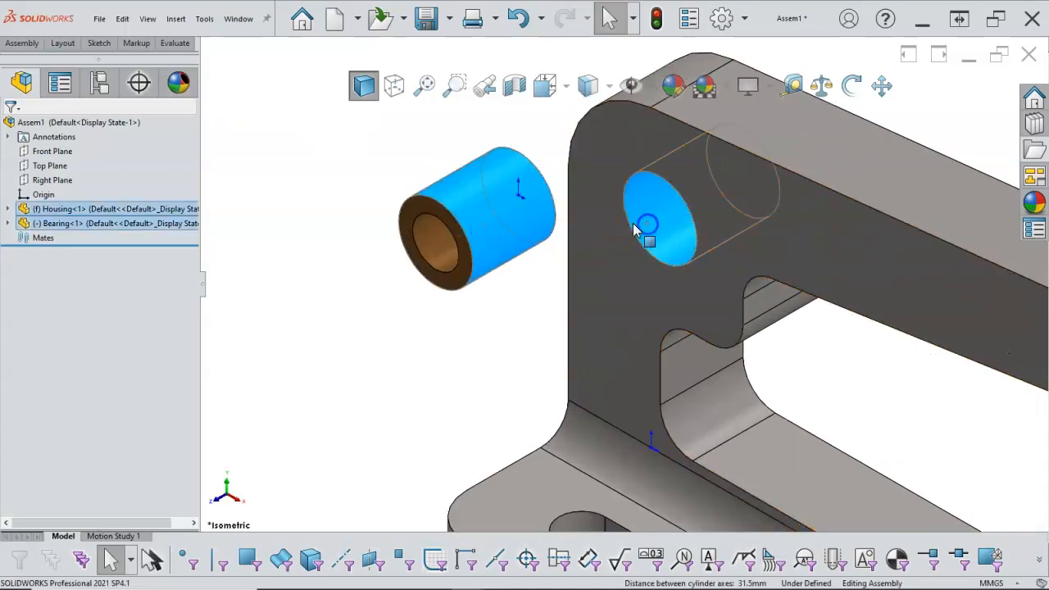
left_click(728, 213)
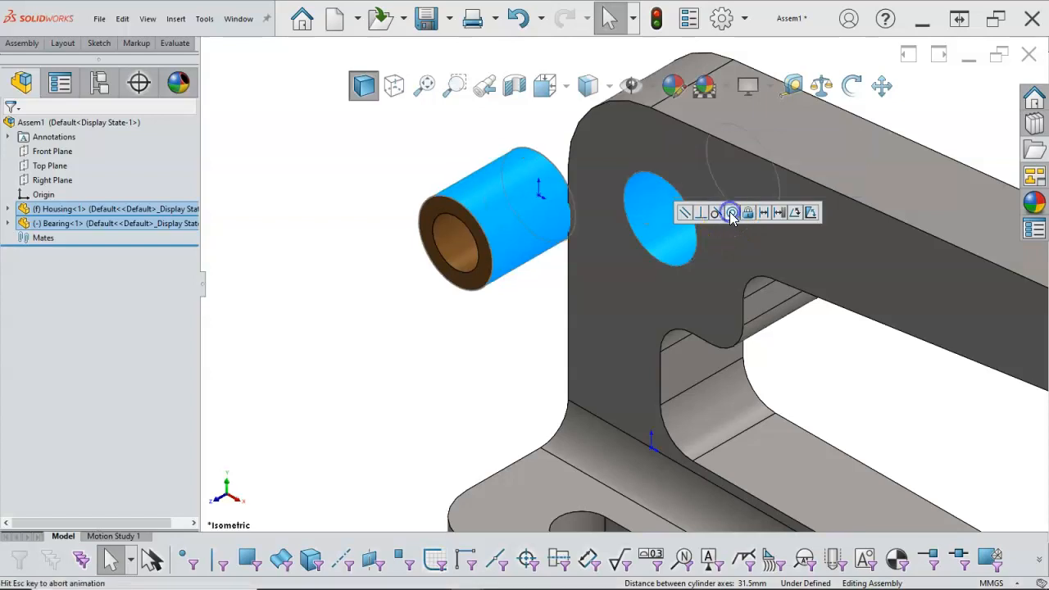
Step: Mate the Bearing's front ring face coincident with the Housing's front face
left_click(563, 234)
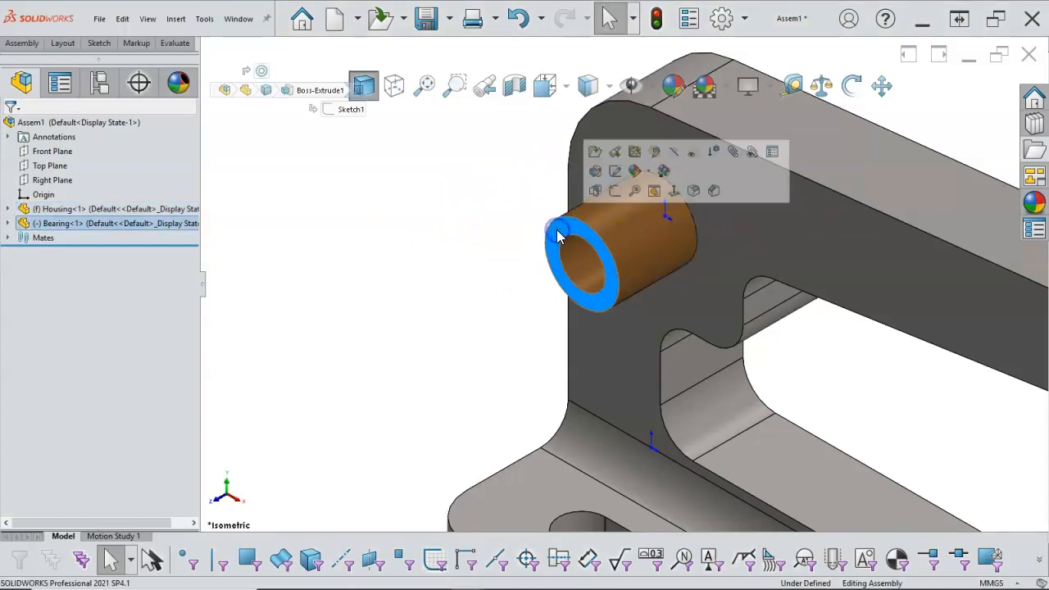
left_click(724, 234, "ctrl")
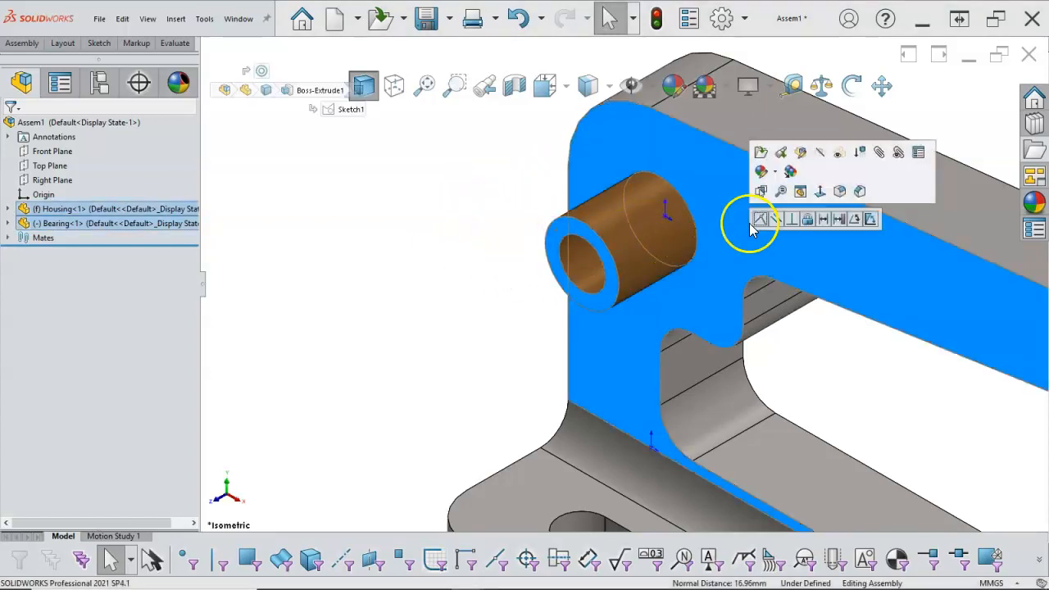
left_click(759, 222)
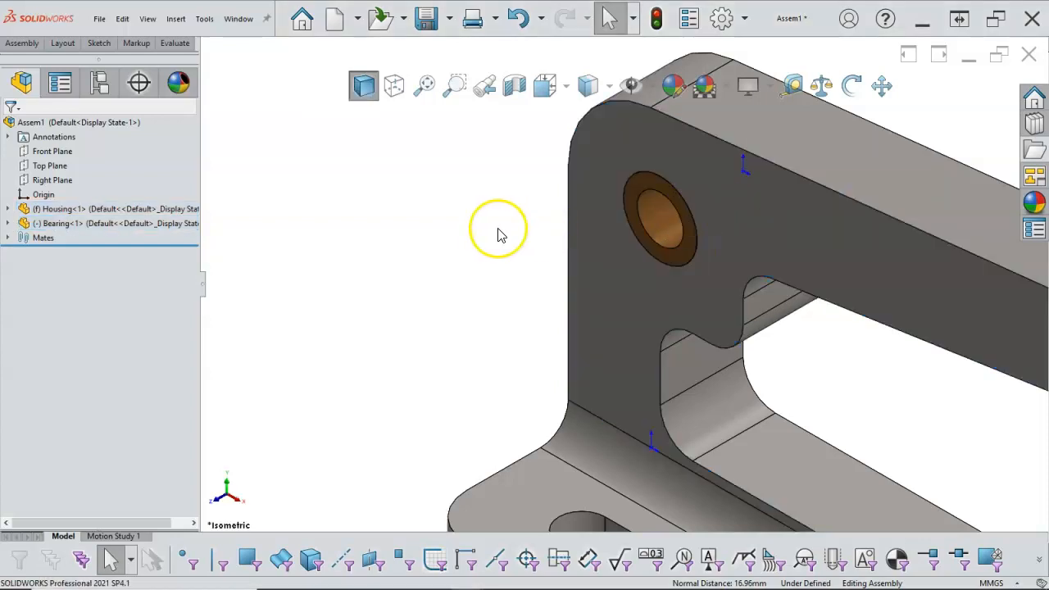
Step: Lock the rotation of the Bearing's concentric mate with the Housing
left_click(637, 231)
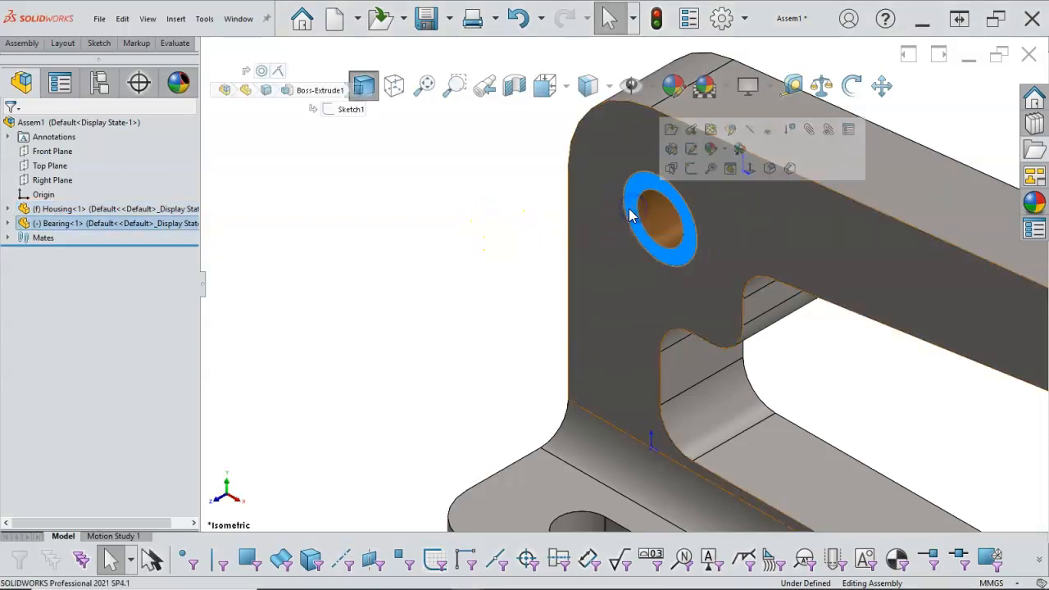
left_click(9, 224)
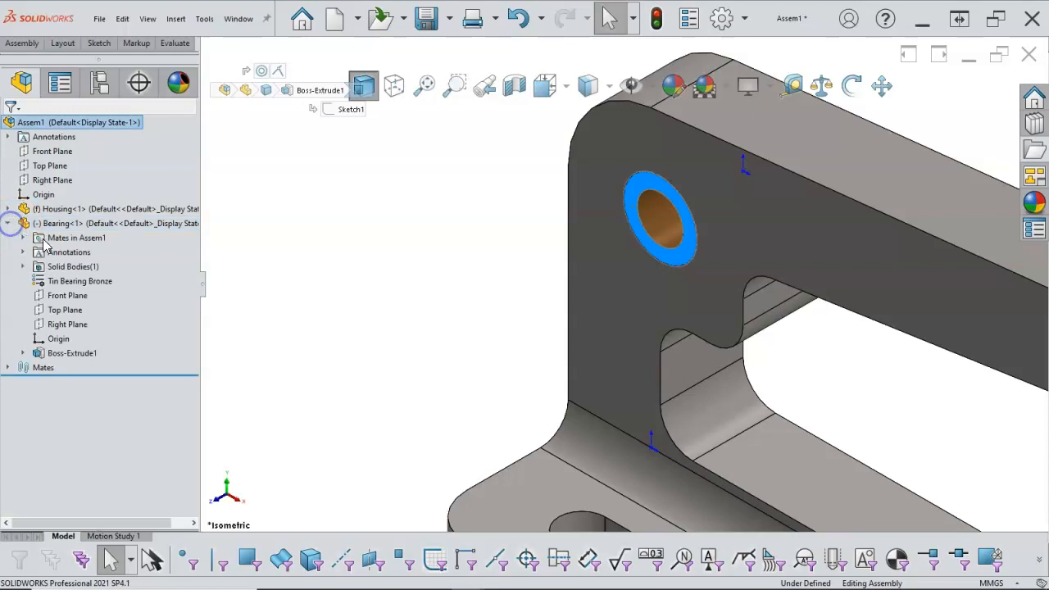
left_click(23, 238)
right_click(99, 255)
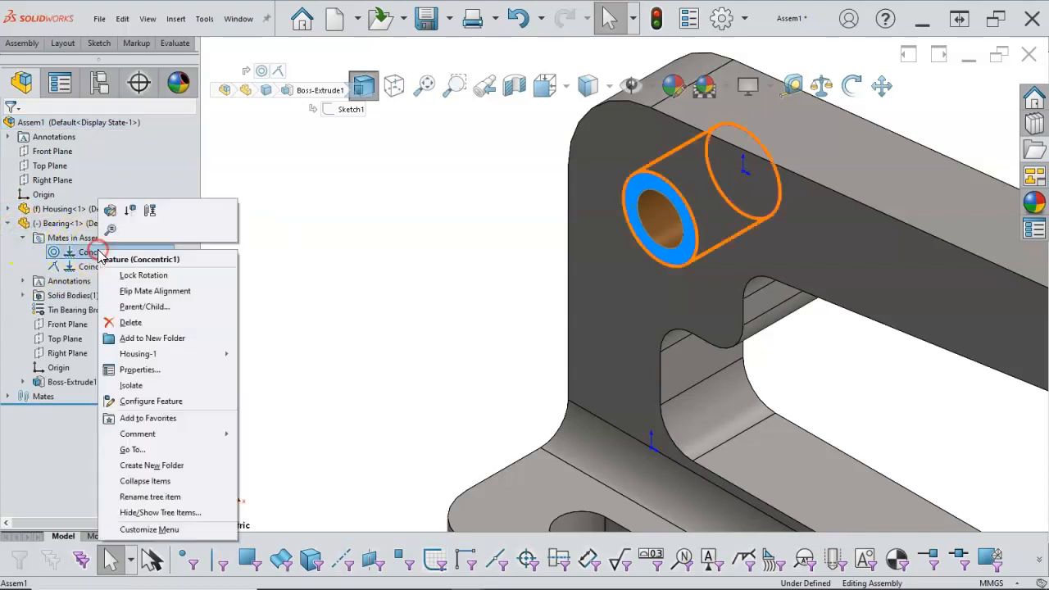
left_click(151, 279)
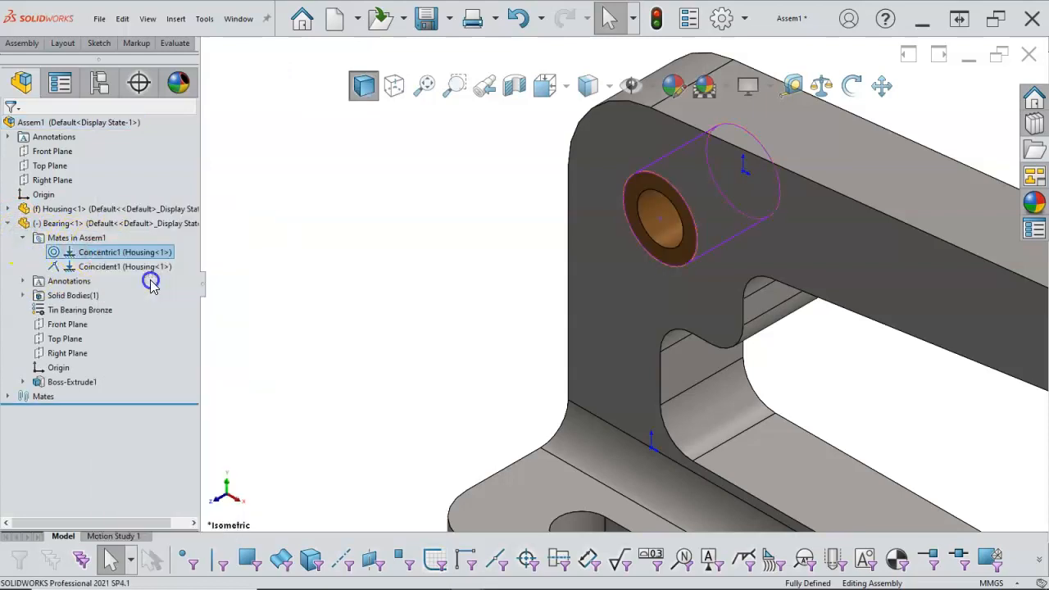
left_click(8, 224)
Step: Switch to the open Bearing part document and show it in isometric view
key("f")
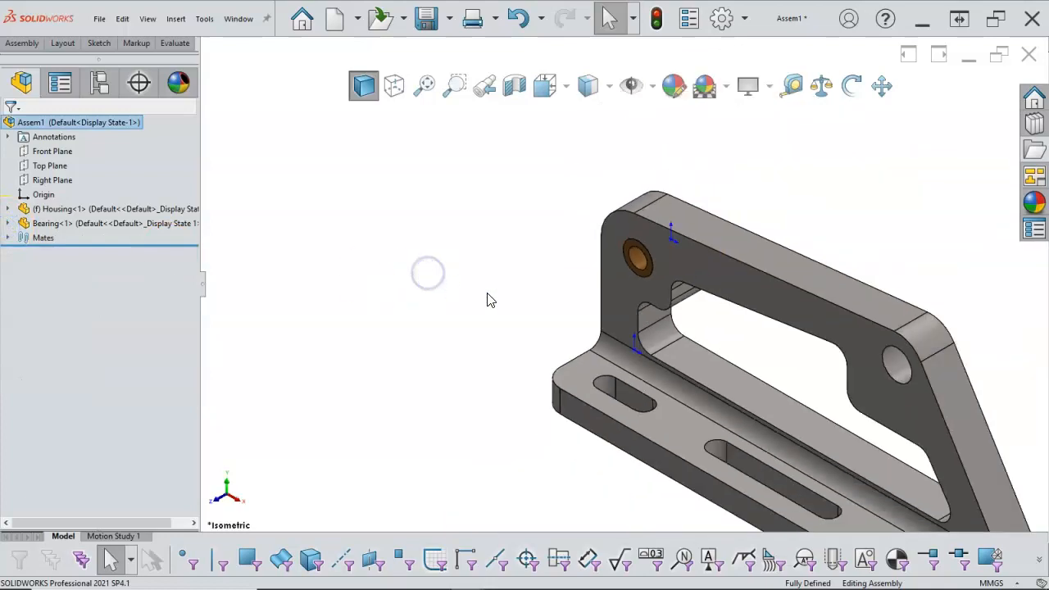
scroll(780, 370, "down", 3)
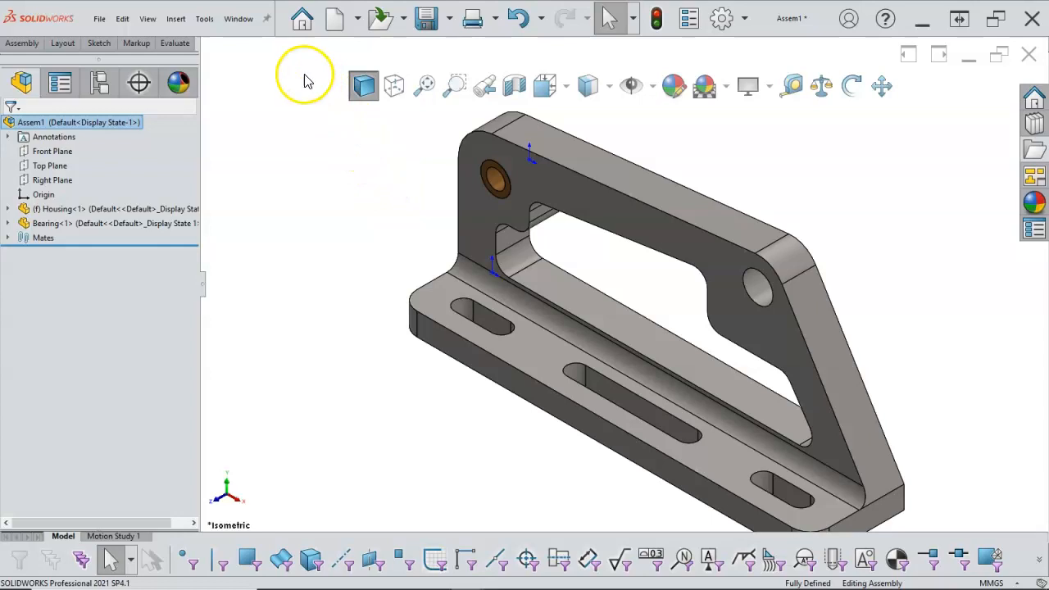
left_click(240, 24)
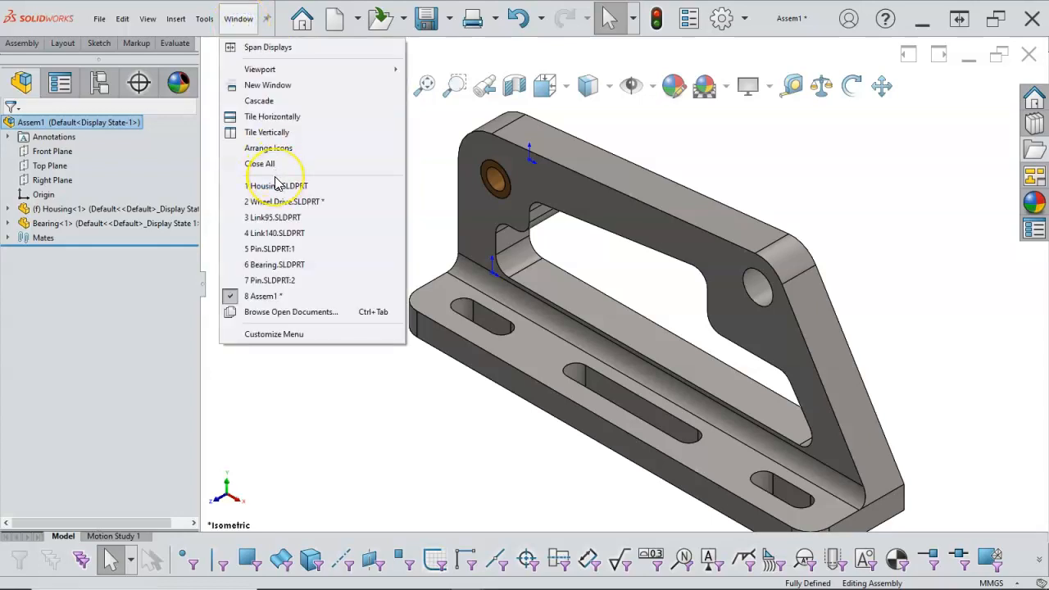
left_click(277, 264)
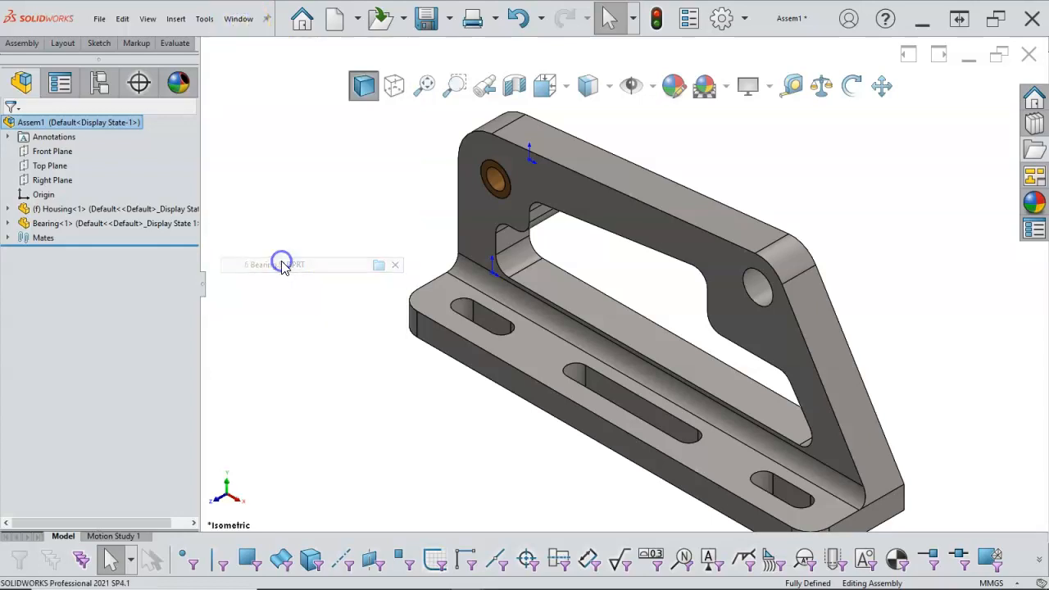
left_click(298, 255)
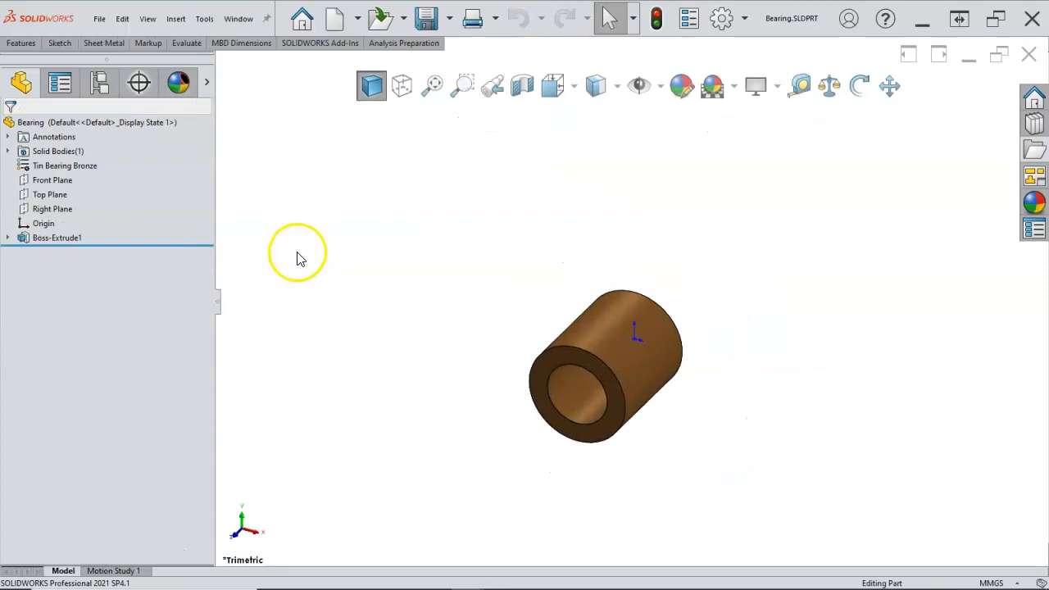
key("ctrl+7")
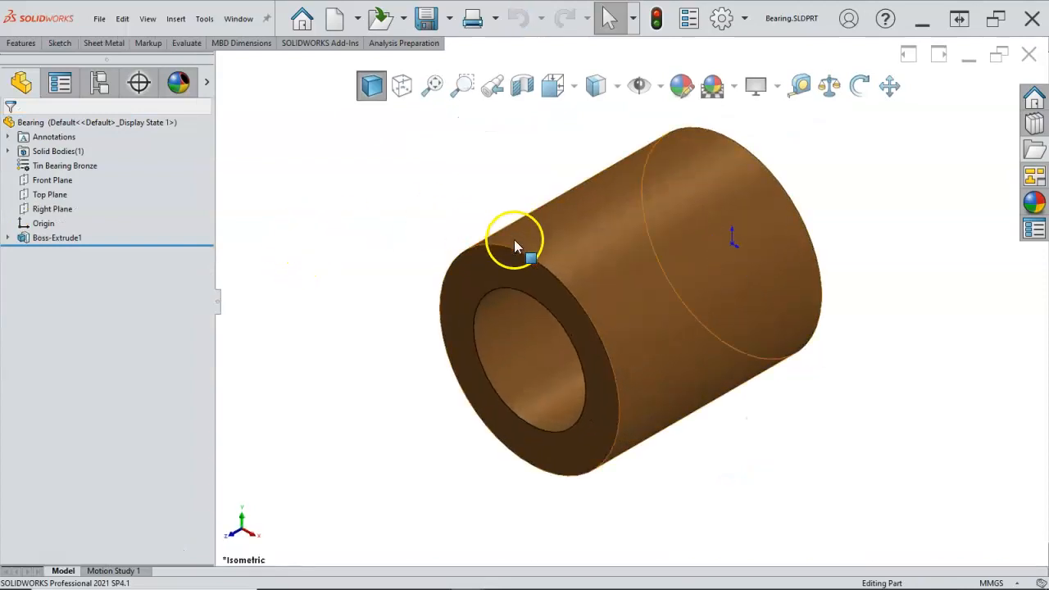
Step: Add a mate reference on the Bearing's outer front circular edge, with the Default mate type and Any alignment
left_click(510, 248)
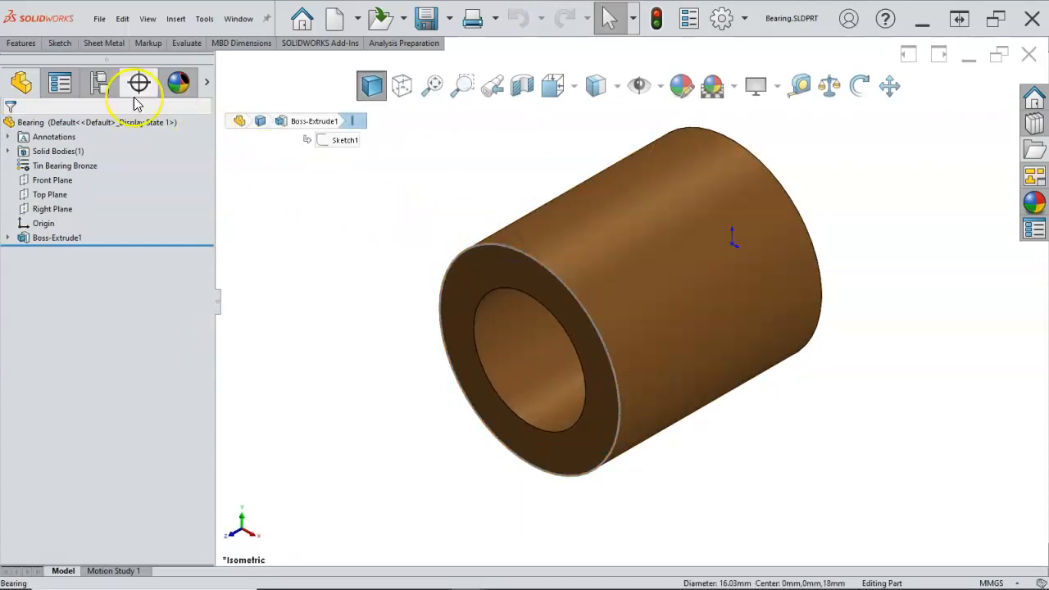
left_click(17, 45)
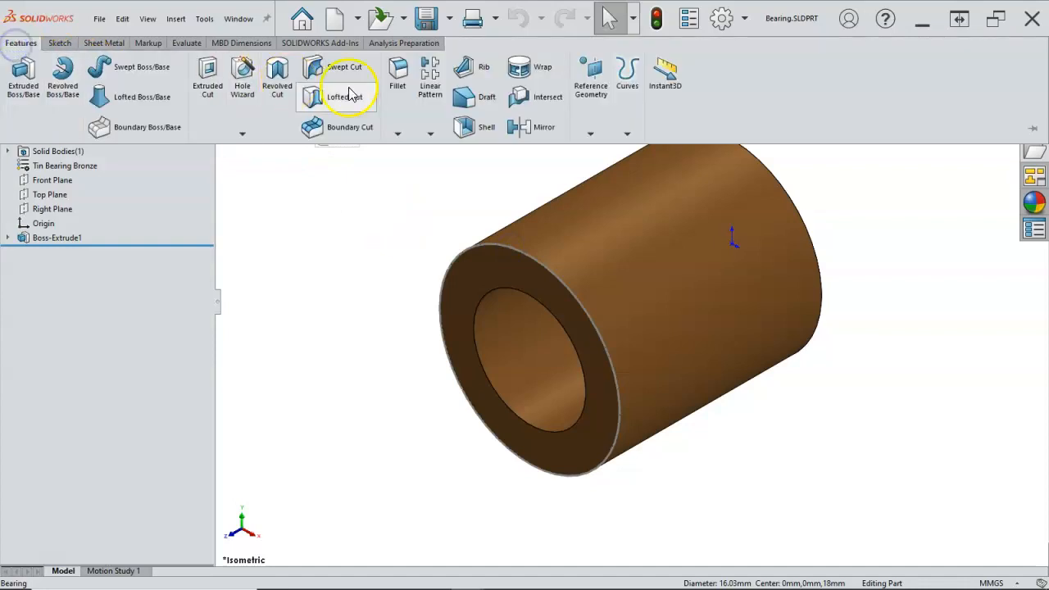
left_click(594, 137)
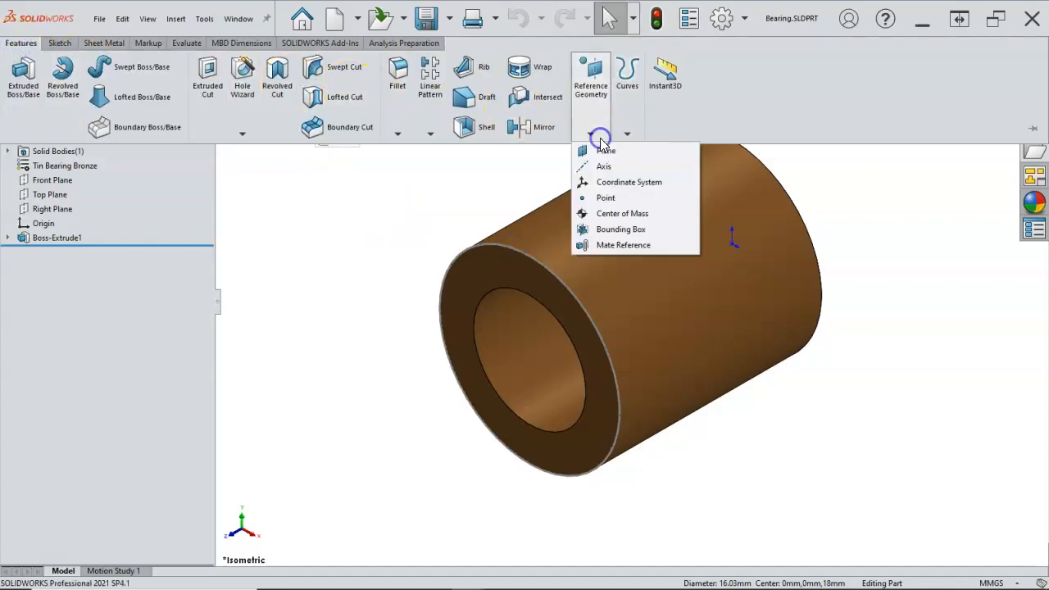
left_click(615, 245)
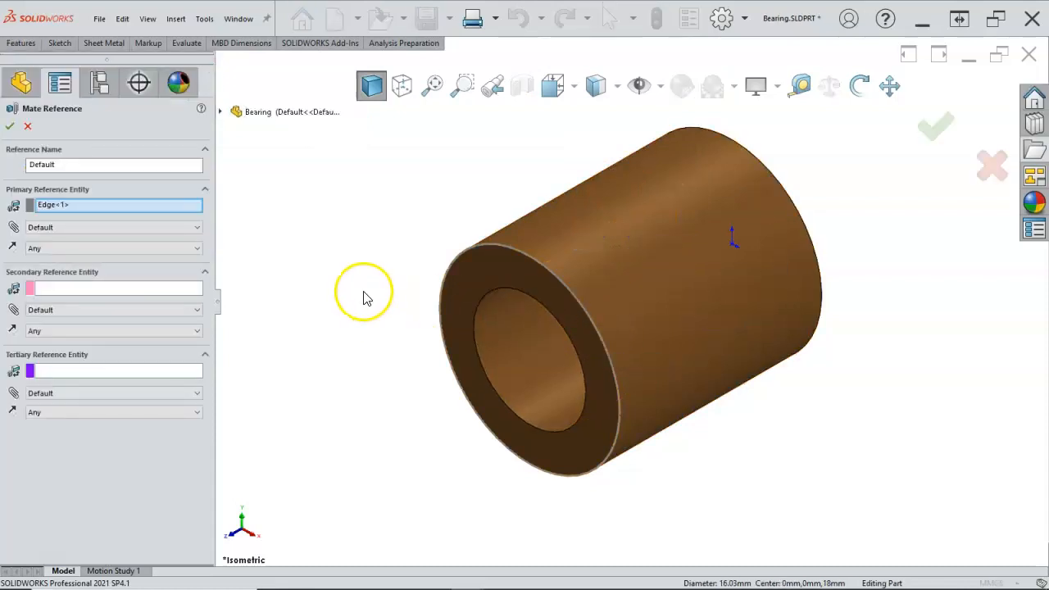
left_click(86, 248)
left_click(86, 248)
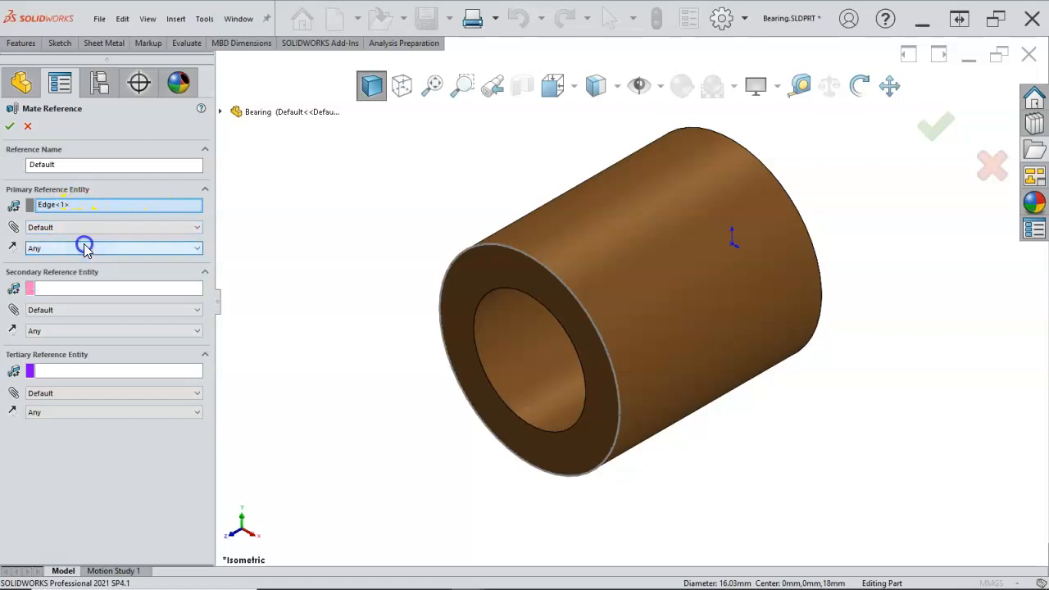
left_click(85, 228)
left_click(85, 227)
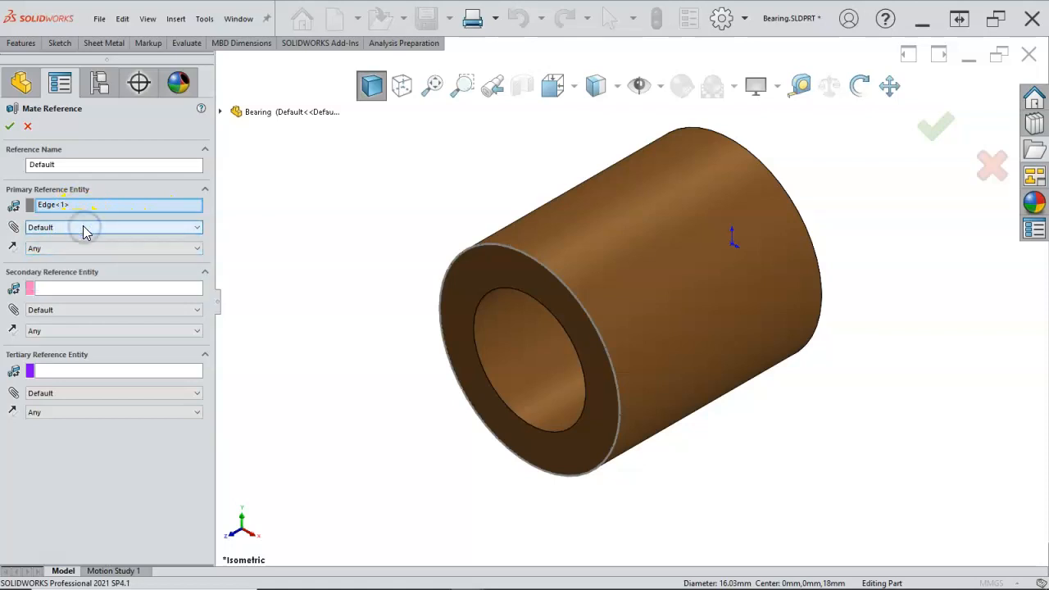
left_click(10, 125)
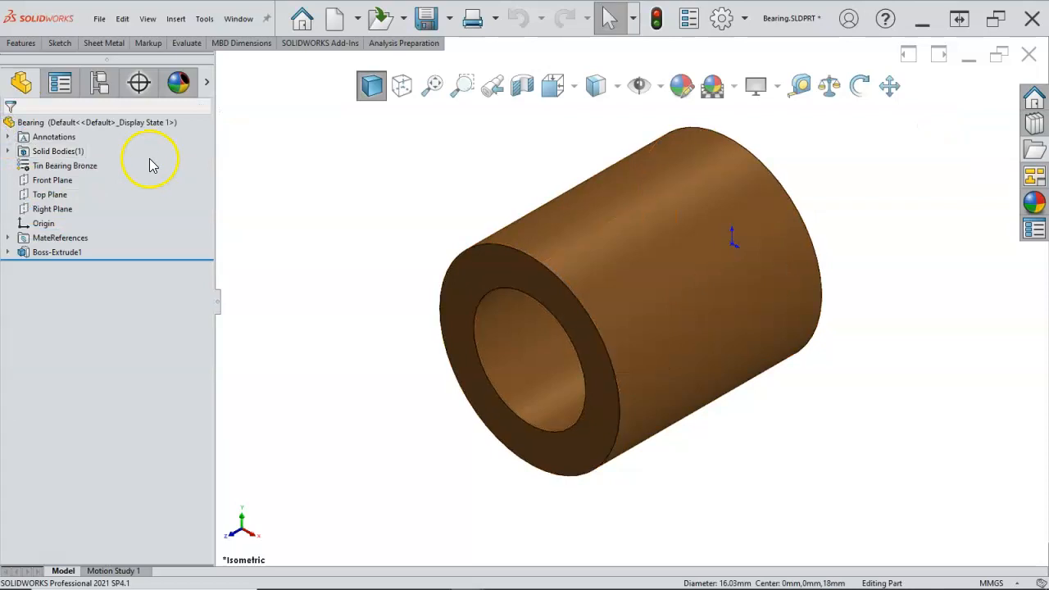
Step: Save the Bearing part and switch back to the Assem1 assembly
left_click(428, 26)
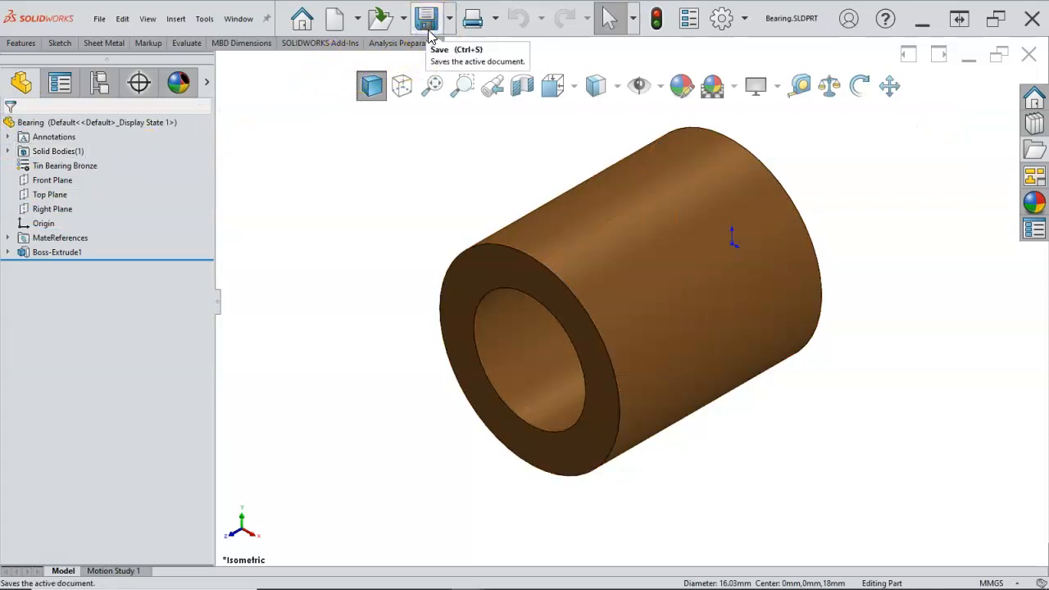
left_click(239, 19)
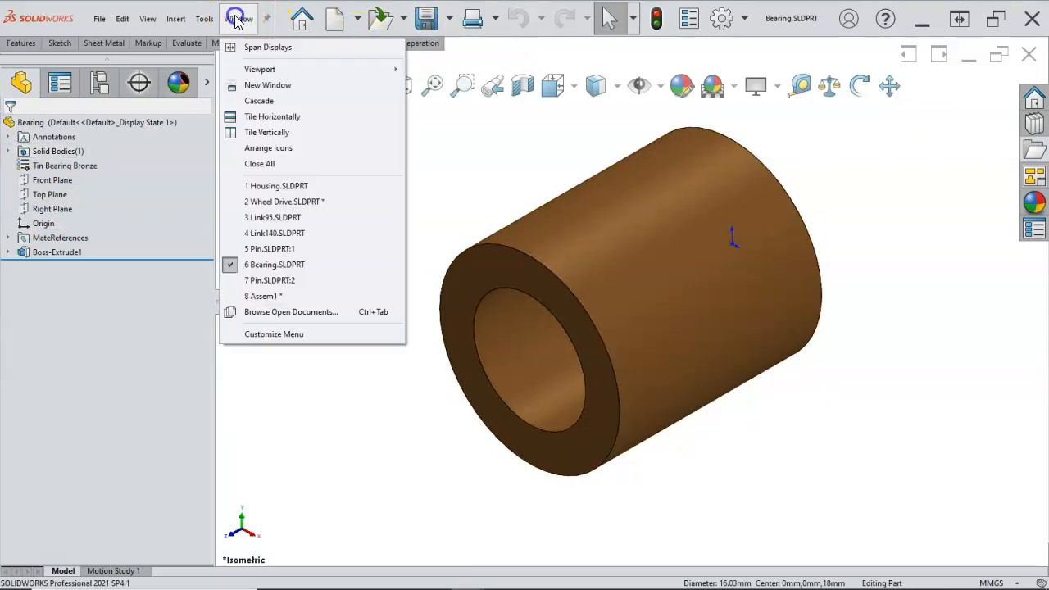
left_click(262, 296)
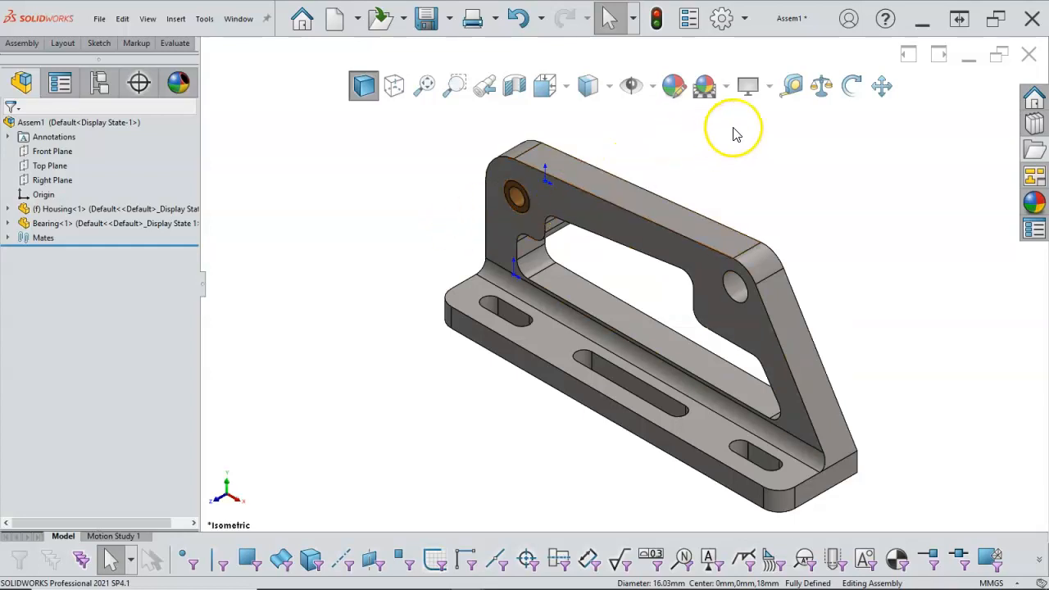
Step: Hide the origins in the assembly's graphics area
left_click(632, 86)
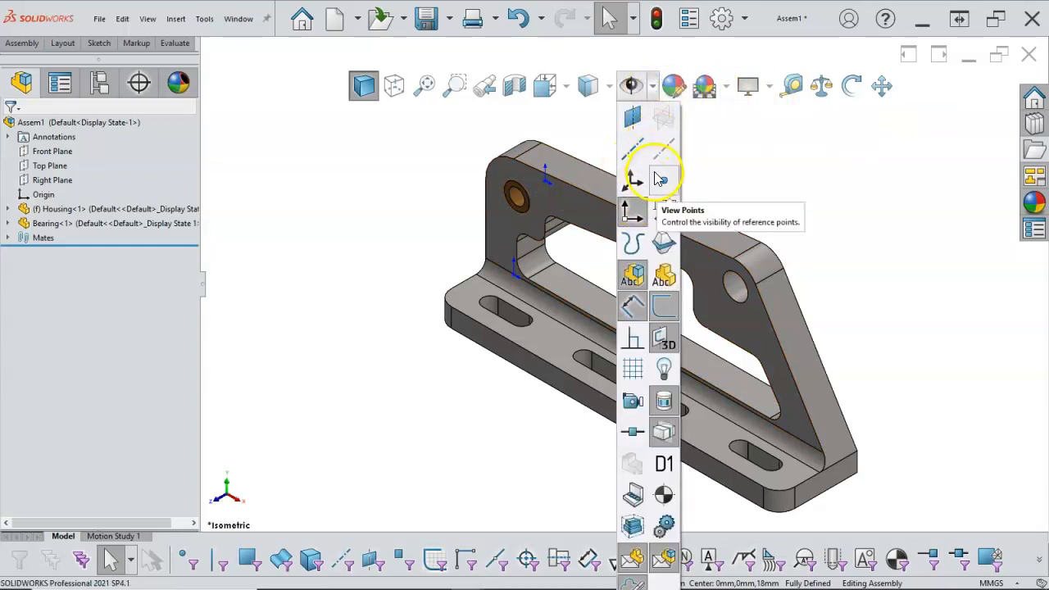
left_click(632, 216)
left_click(755, 183)
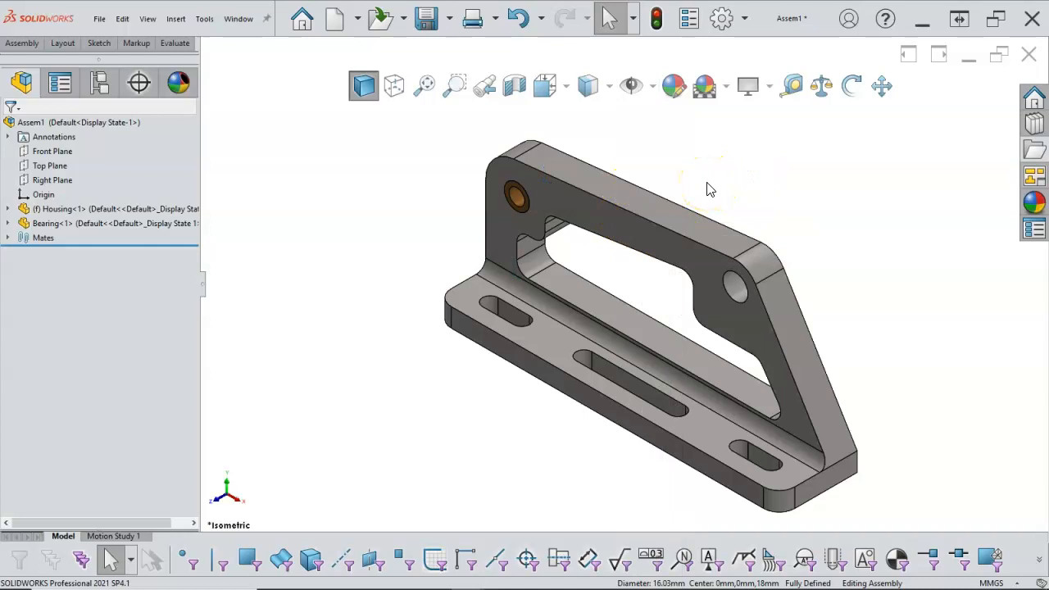
Step: Save the assembly as Rocker Assembly in the Final folder
left_click(426, 19)
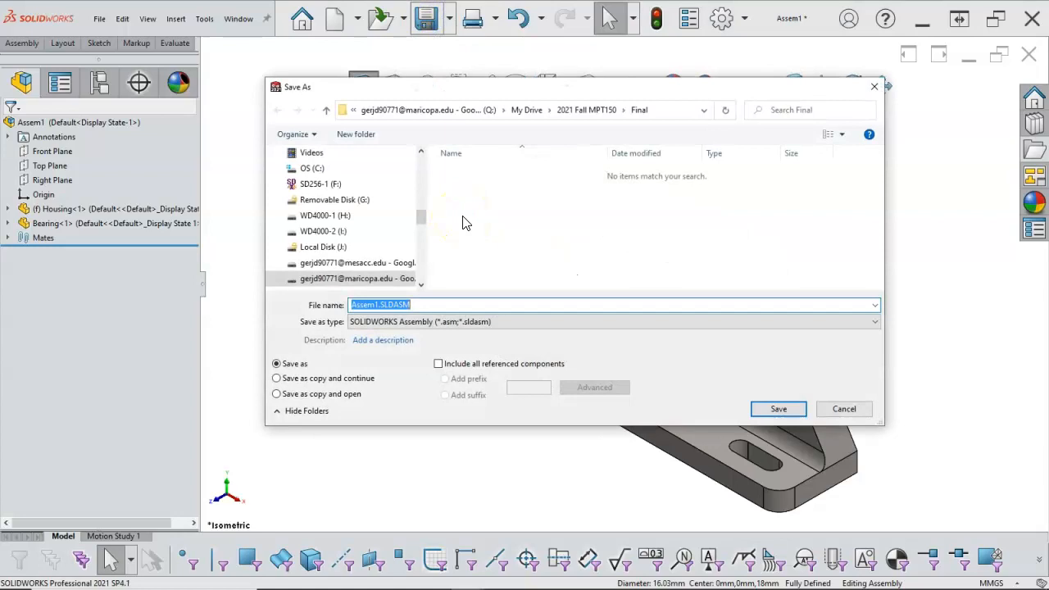
type("Rocker Assembly")
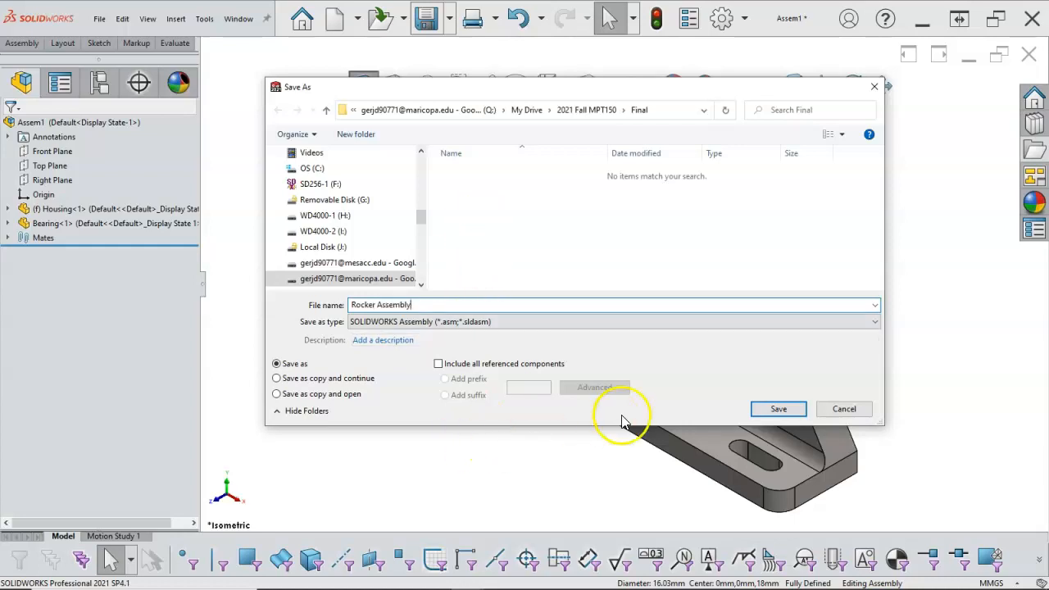
left_click(778, 409)
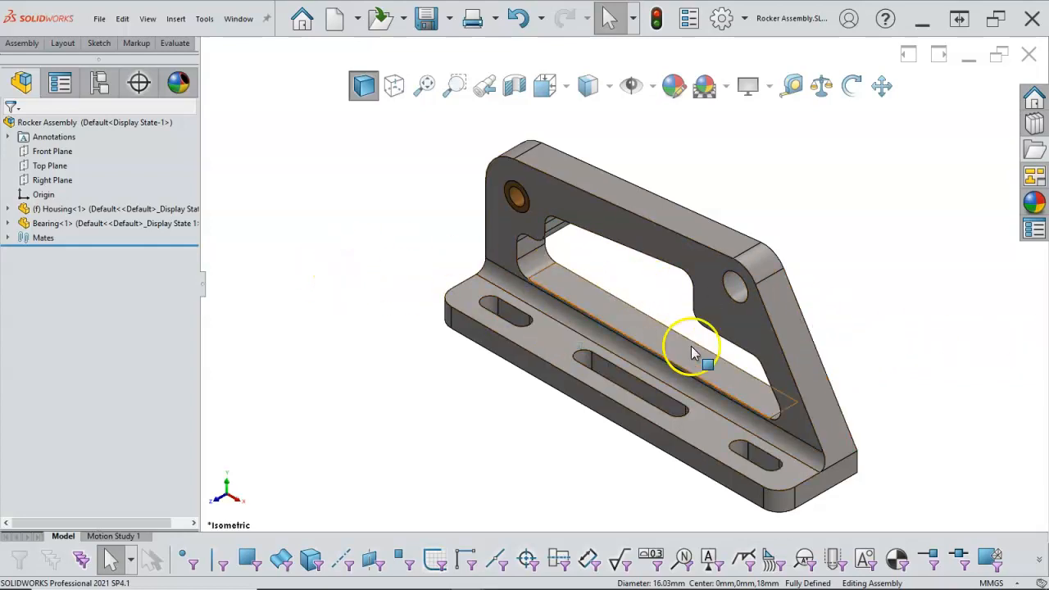
Step: Copy the existing Bearing into the Housing's empty upper hole, snapping it in place with its mate reference
scroll(738, 296, "down", 5)
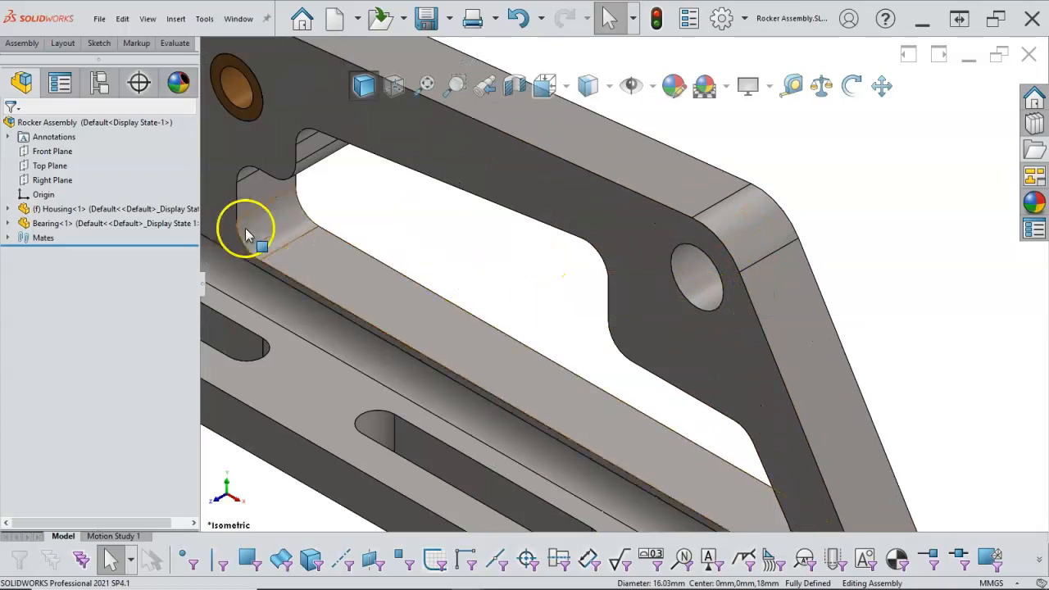
left_click_drag(168, 223, 666, 279)
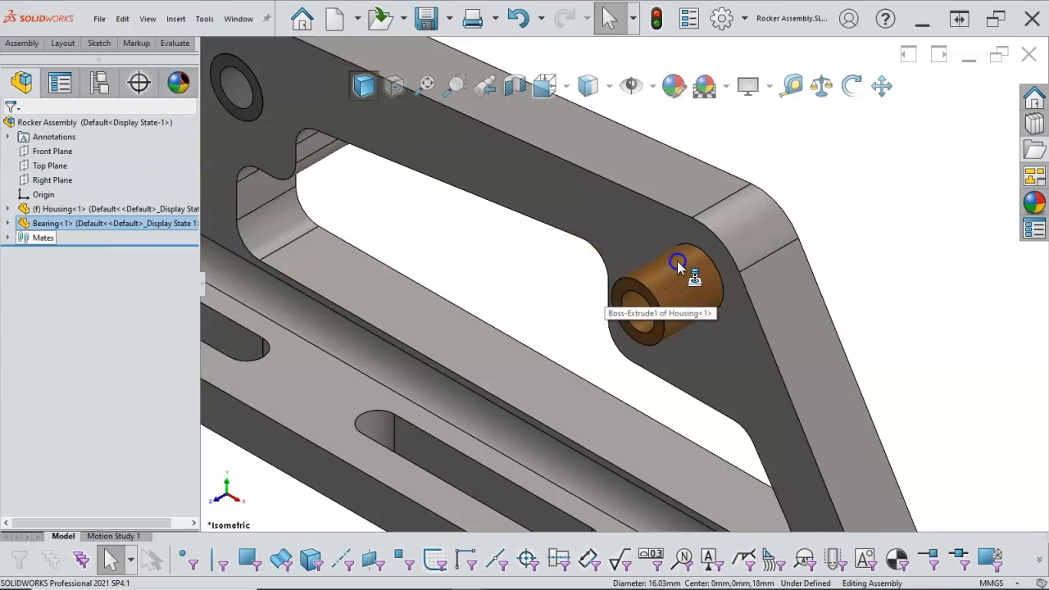
left_click_drag(677, 260, 678, 261)
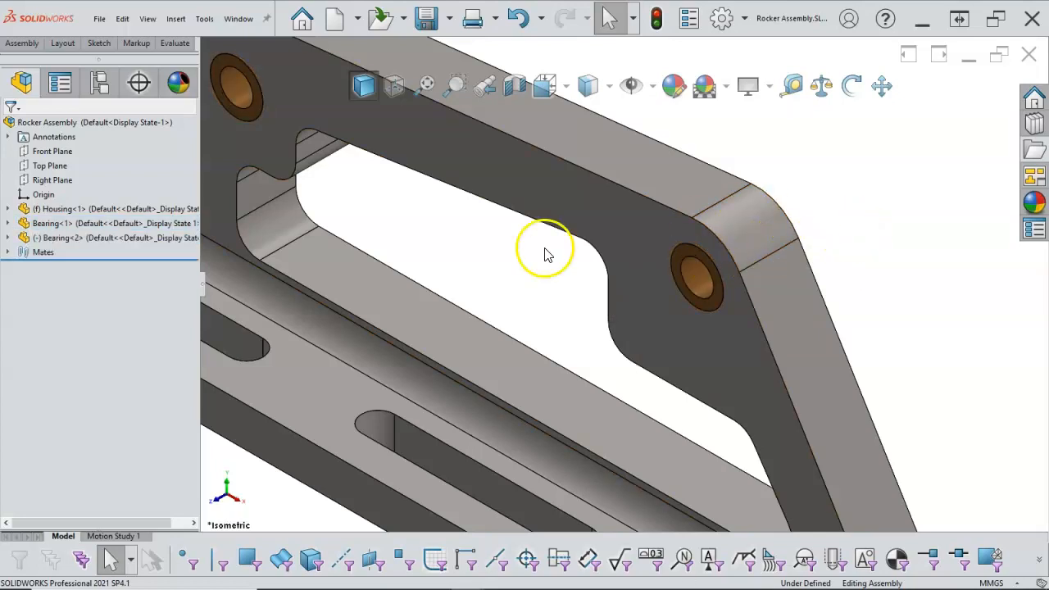
Step: Lock the rotation of the second Bearing's concentric mate with the Housing
left_click(7, 238)
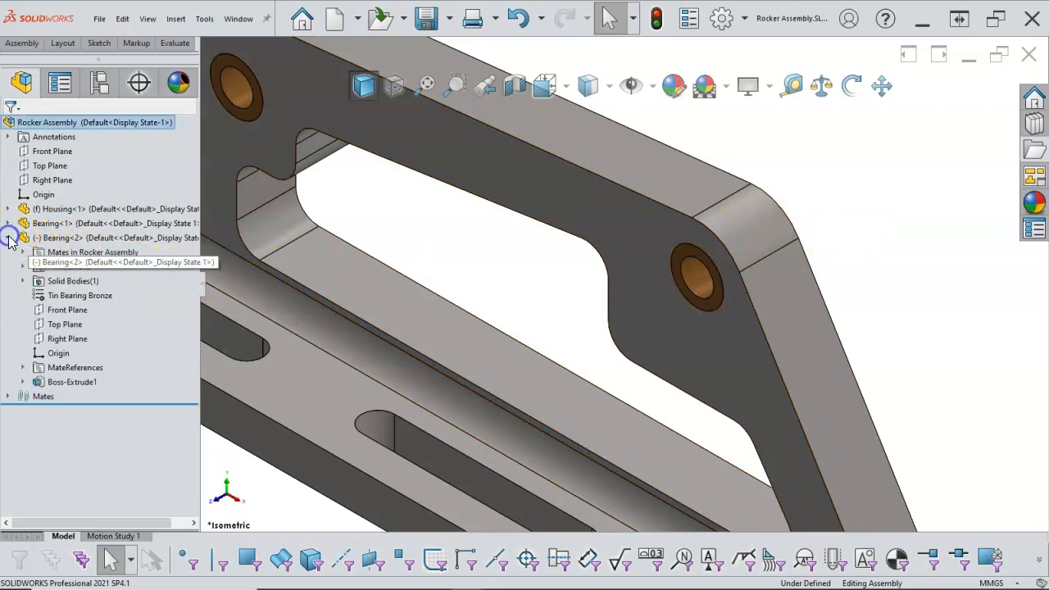
left_click(23, 254)
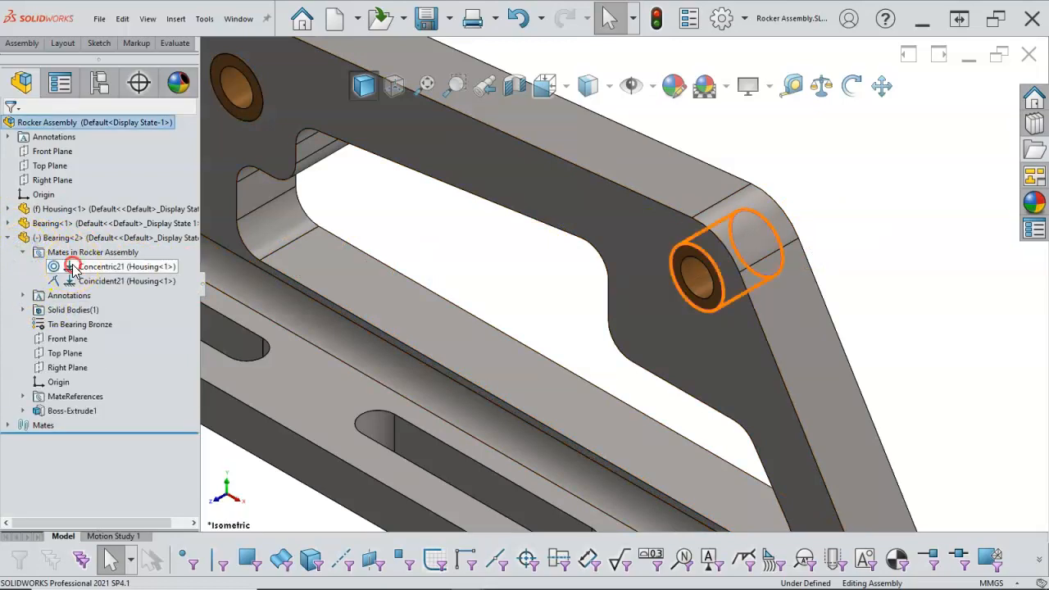
right_click(71, 265)
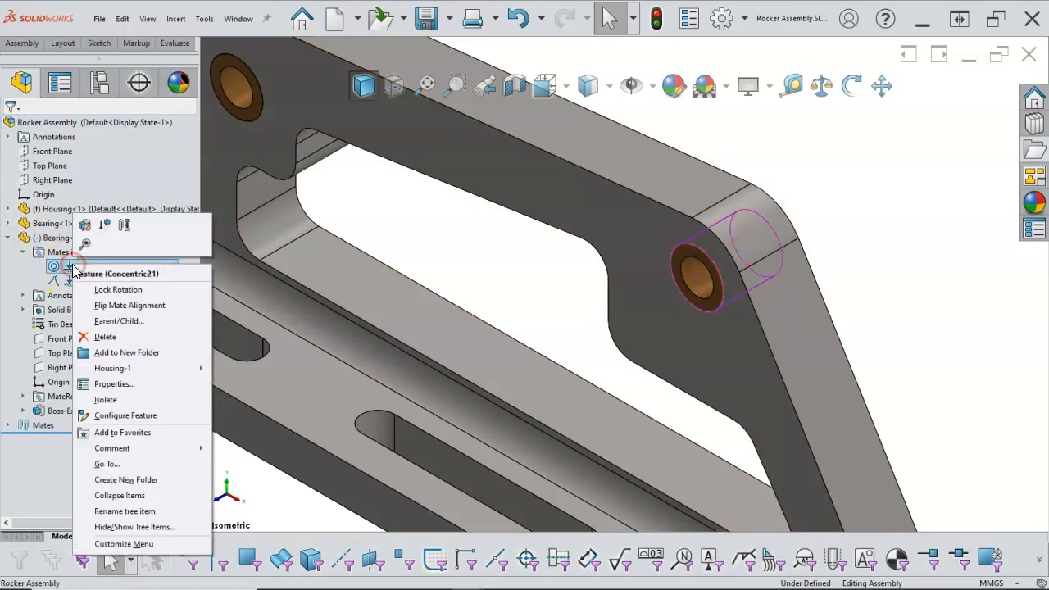
left_click(132, 294)
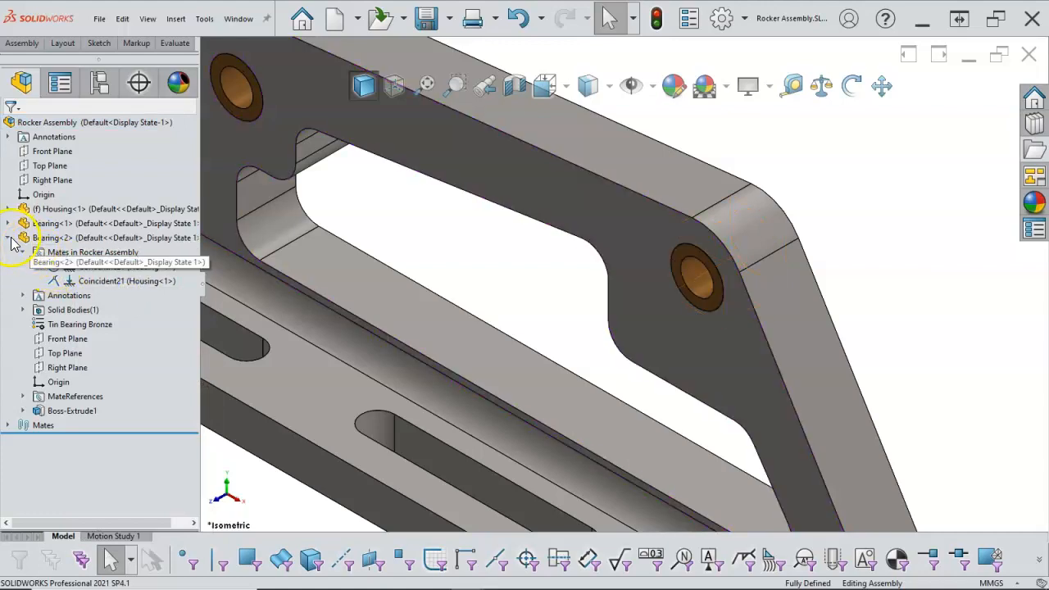
left_click(7, 238)
Step: Switch to the textbook's page 637 and examine the bearing and pin drawings and the exploded view in Figure P9-15
key("f")
middle_click_drag(476, 273, 401, 289)
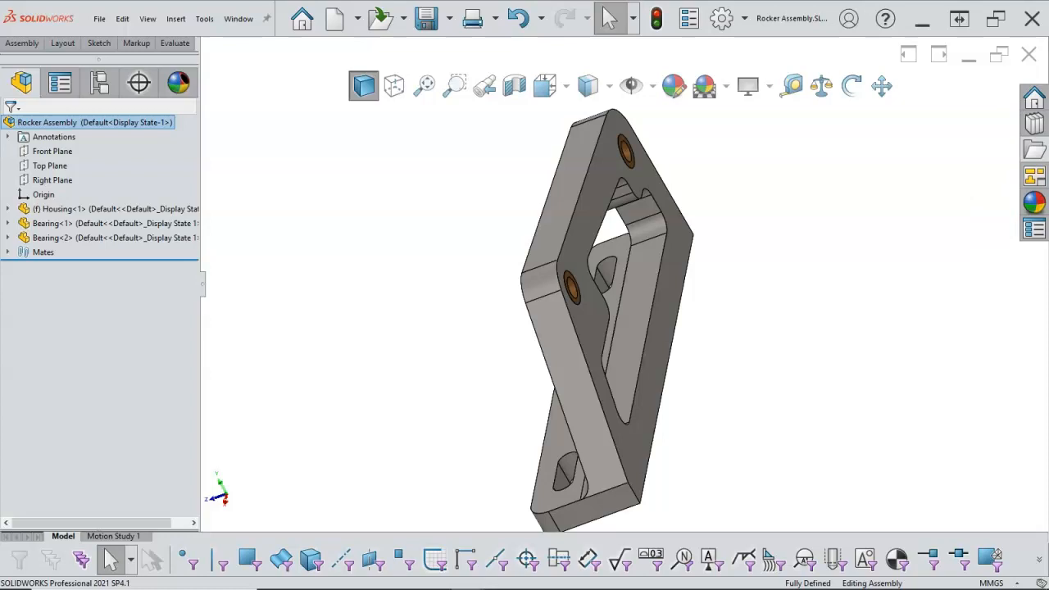
left_click_drag(1048, 96, 591, 51)
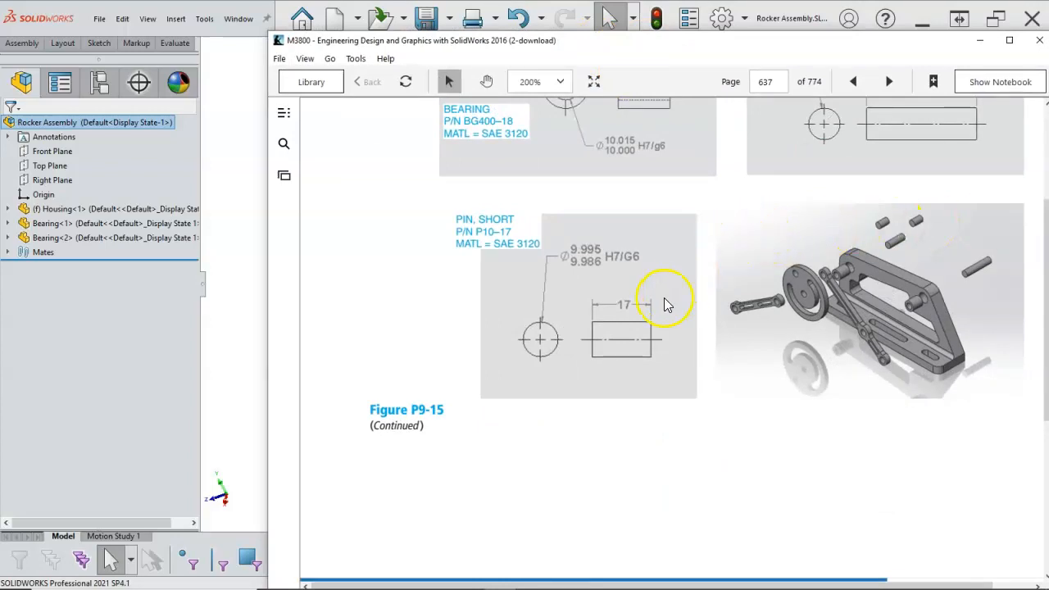
scroll(705, 304, "up", 1)
scroll(722, 295, "up", 1)
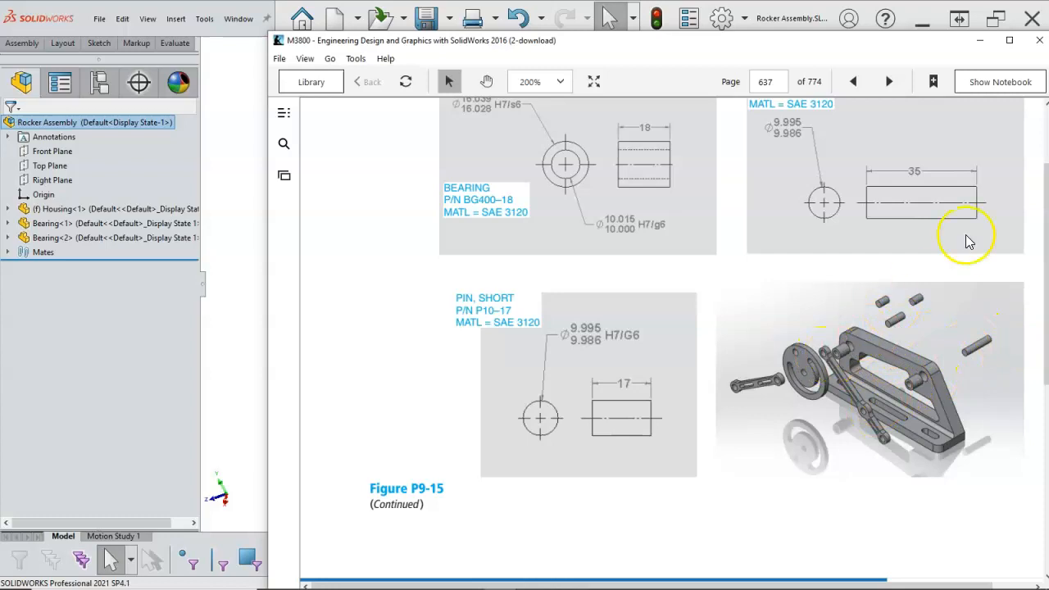
Step: Move the textbook out of the way and switch from the Rocker Assembly to the open Pin part
left_click_drag(906, 40, 1048, 92)
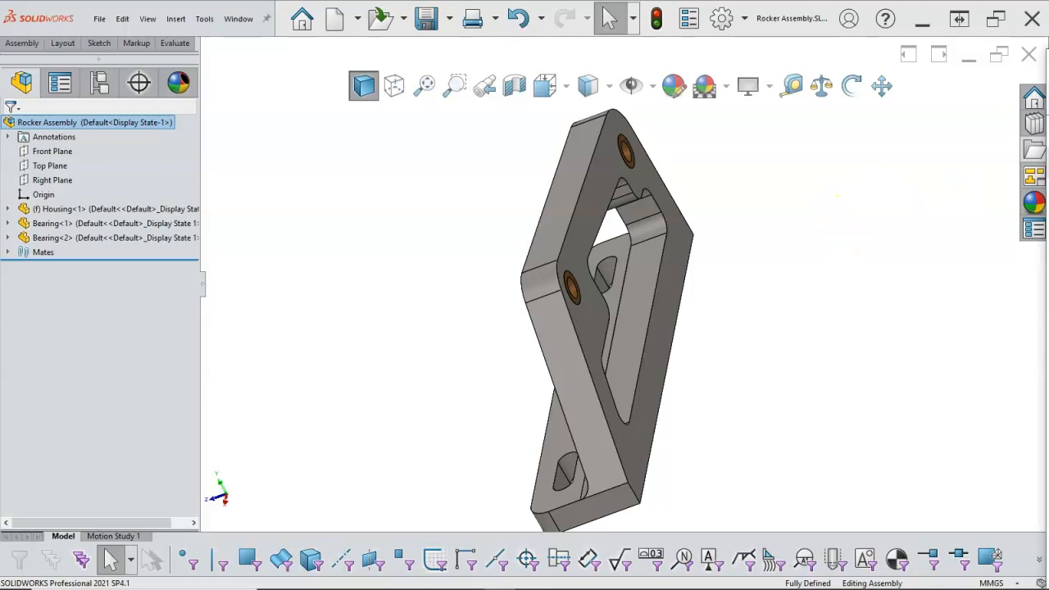
middle_click_drag(899, 185, 850, 169)
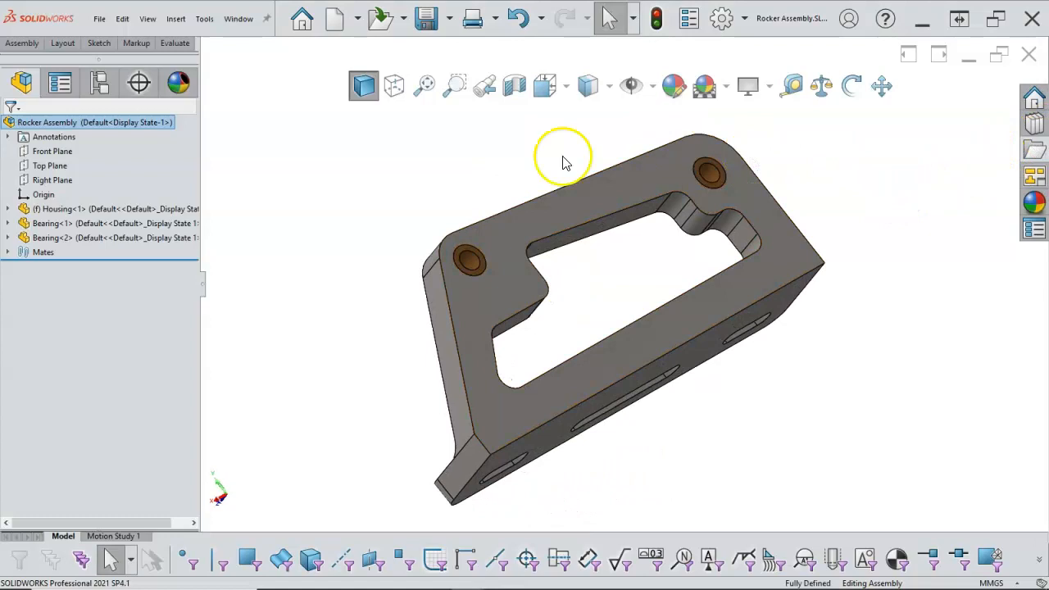
left_click(239, 18)
left_click(270, 248)
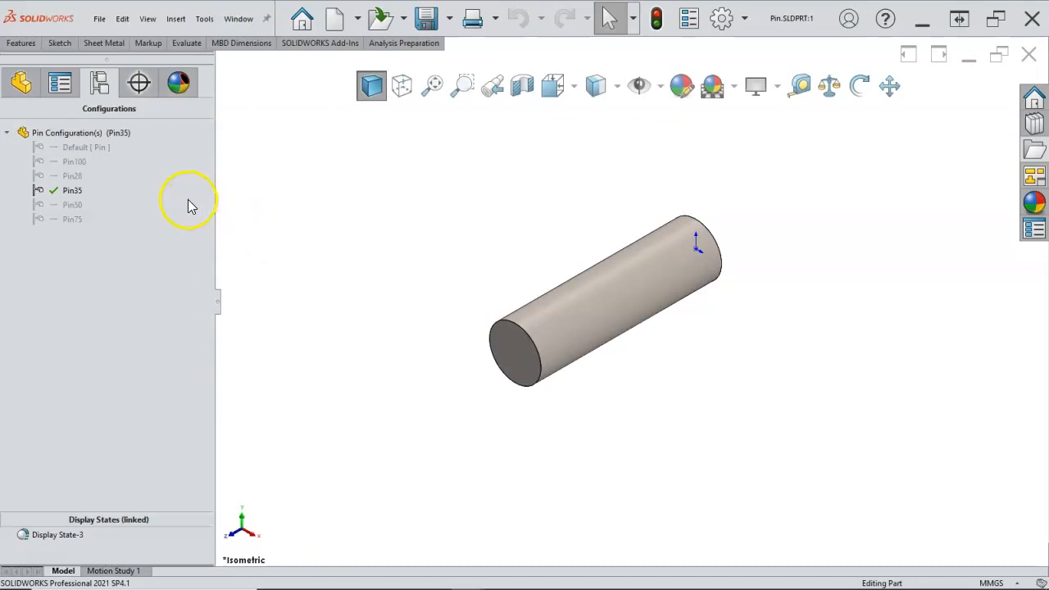
Step: Show the Pin part's Pin100 configuration, then activate Pin28 so that Pin100 is free for editing
double_click(73, 162)
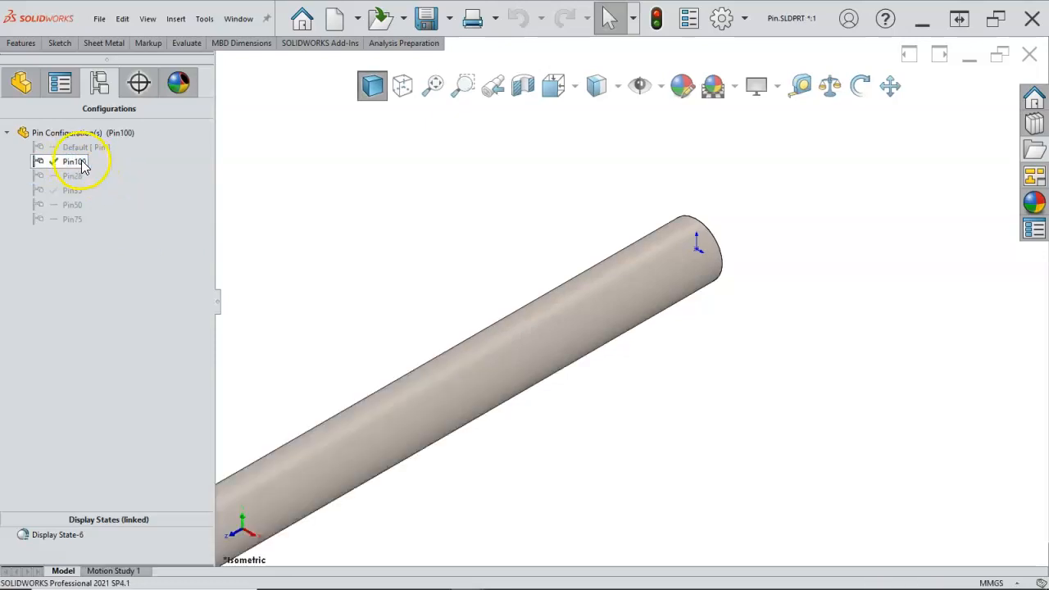
right_click(82, 163)
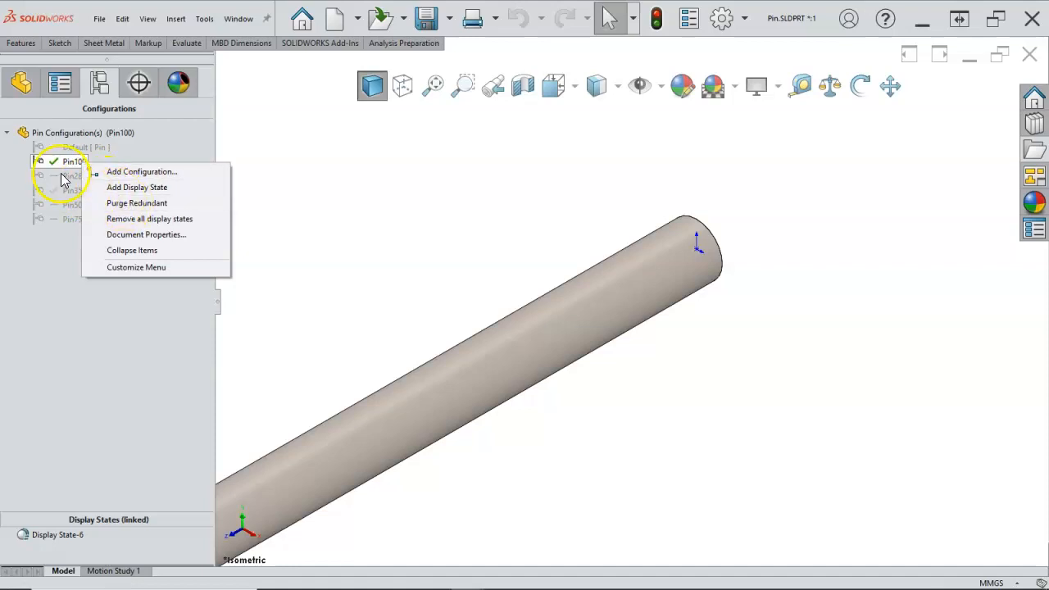
left_click(63, 175)
double_click(73, 176)
Step: Rename the Pin100 configuration to Pin17 in its configuration properties
right_click(78, 166)
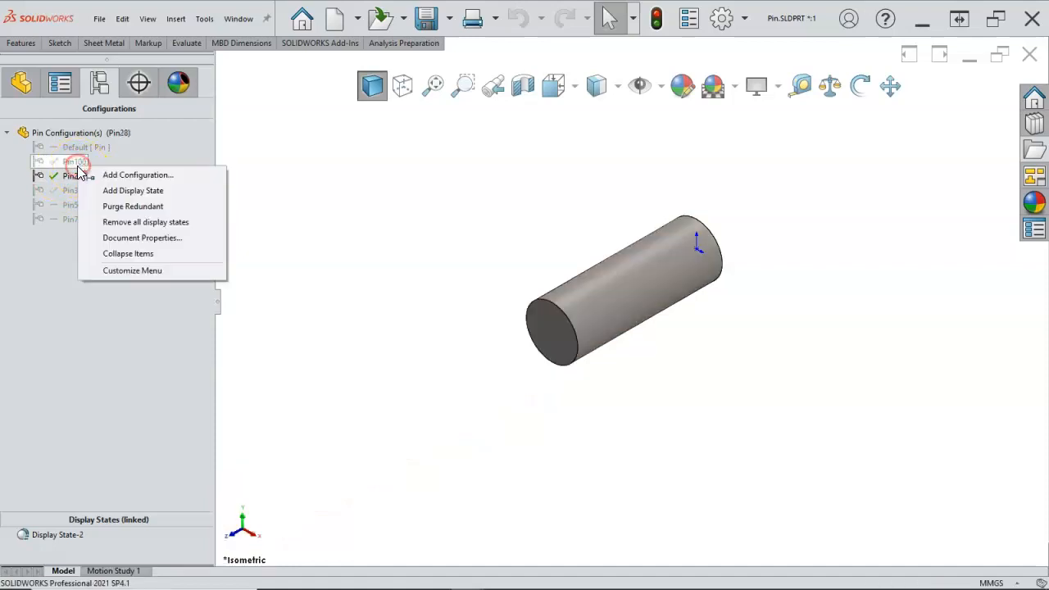
double_click(72, 162)
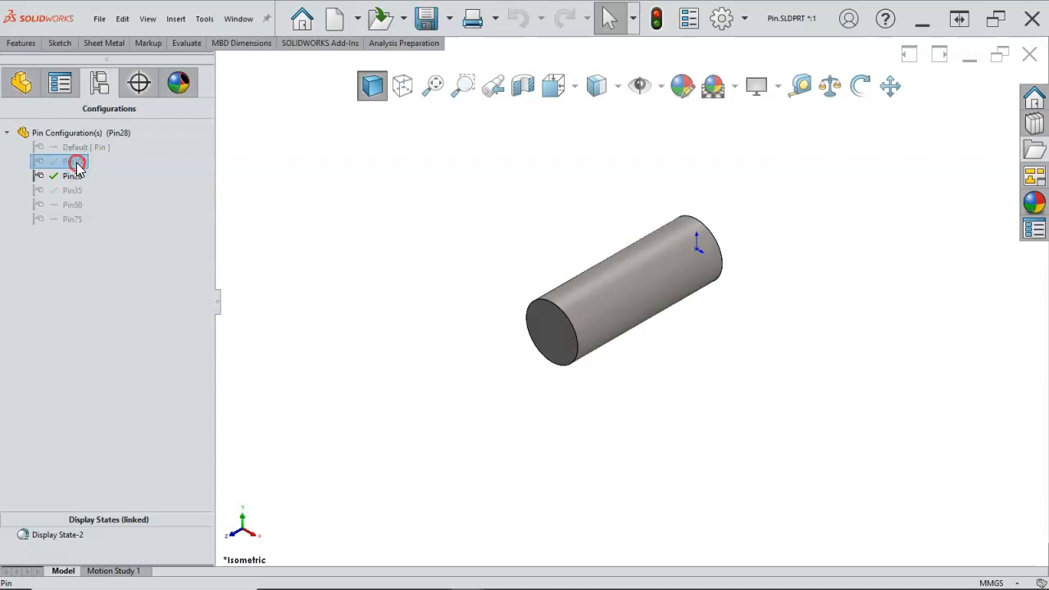
right_click(76, 166)
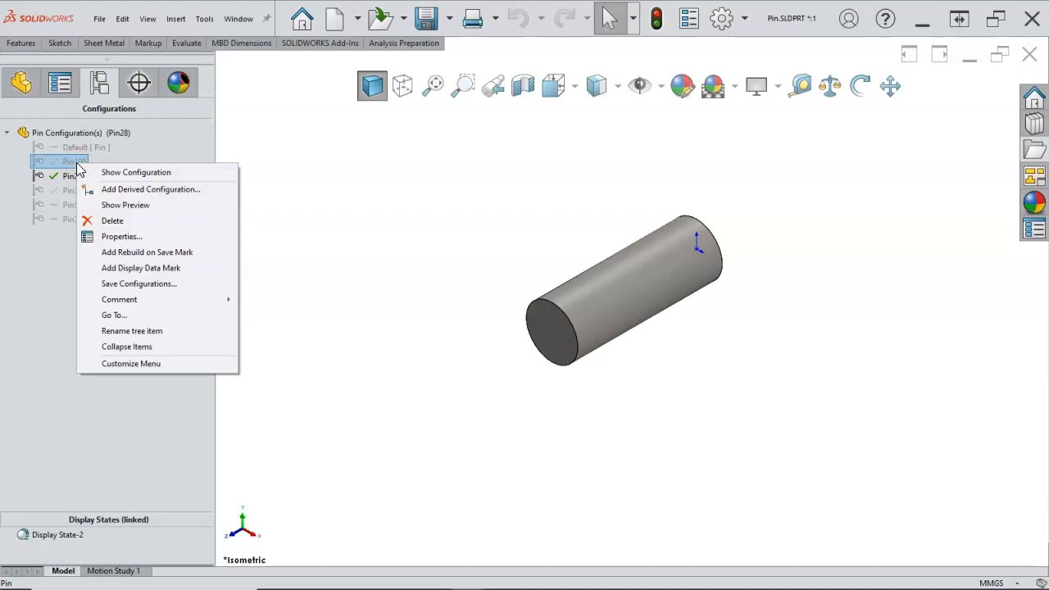
left_click(120, 236)
left_click(33, 178)
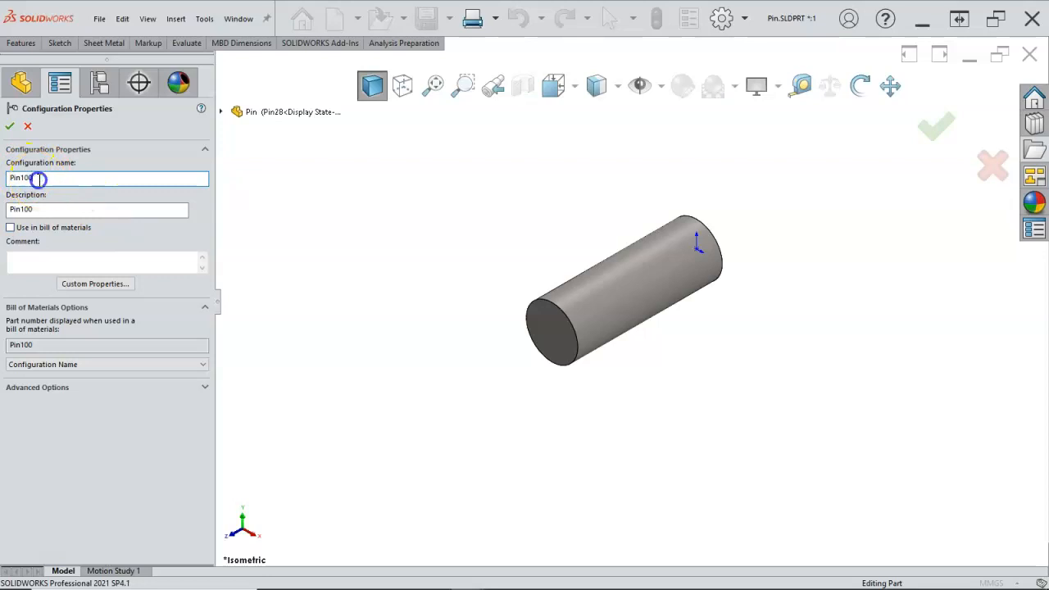
key("BackSpace")
key("BackSpace")
type("7")
key("Return")
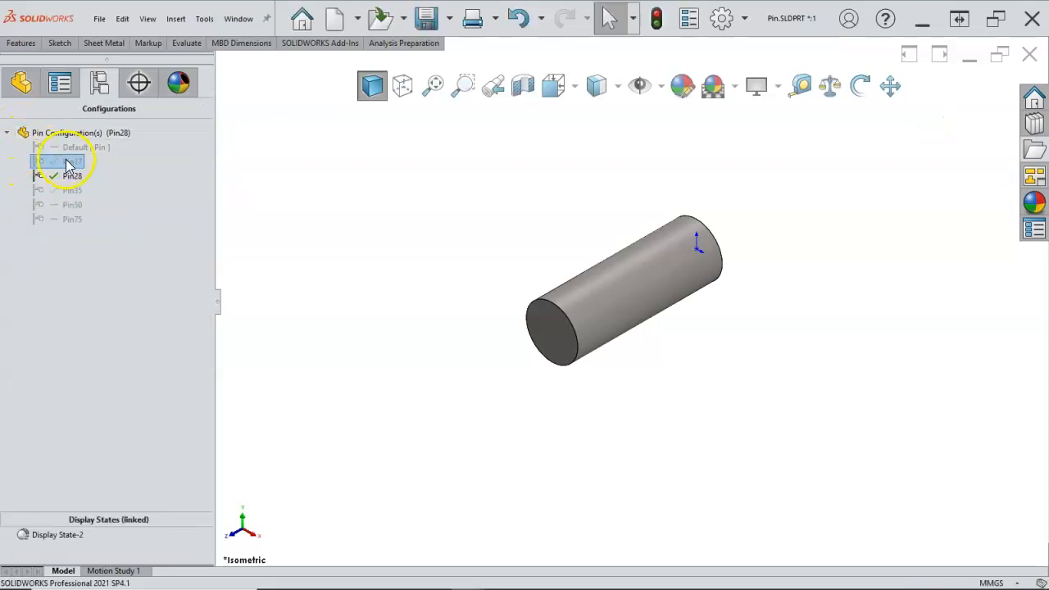
Step: Set the pin's extrusion length to 17 mm in the Pin17 configuration and save the rebuilt part
double_click(66, 161)
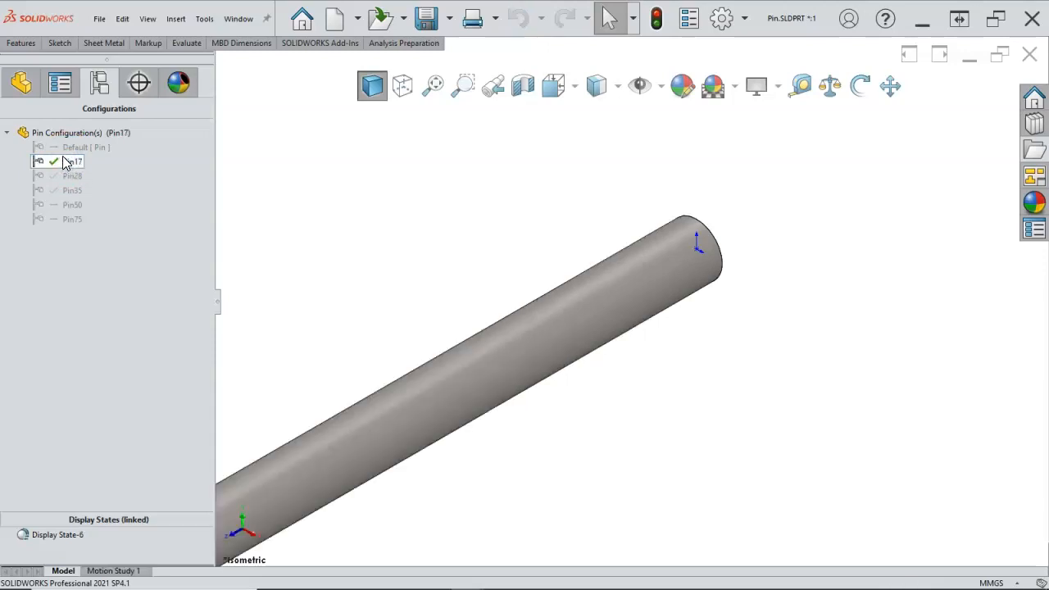
key("f")
left_click(23, 82)
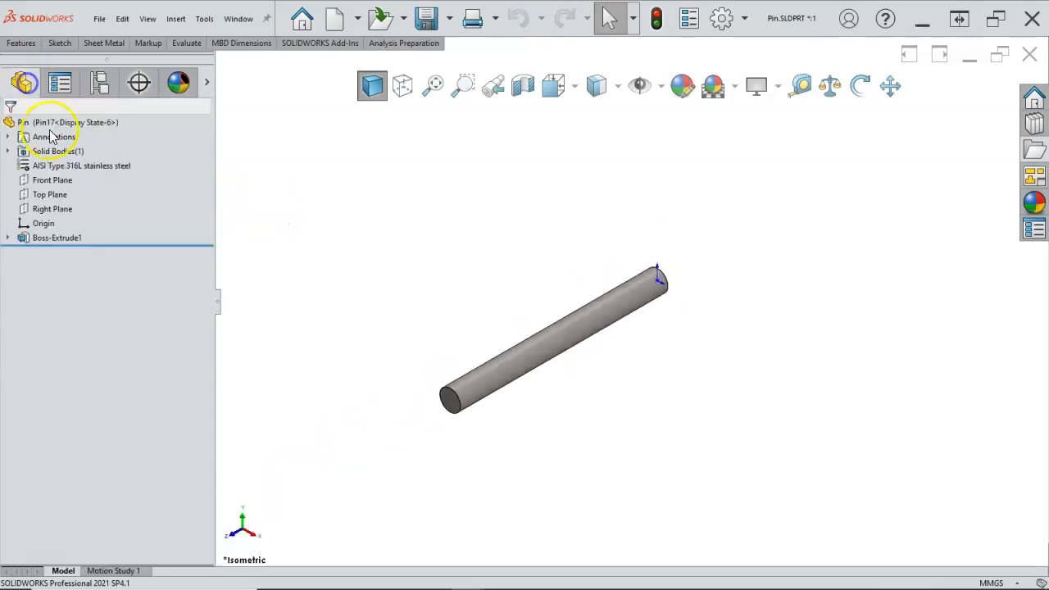
left_click(54, 238)
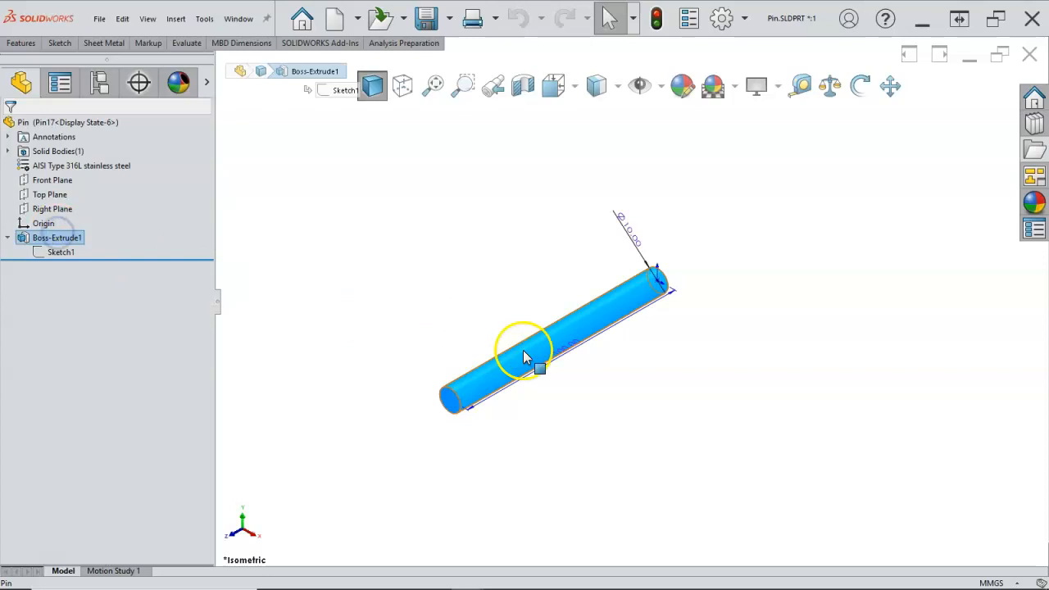
double_click(563, 351)
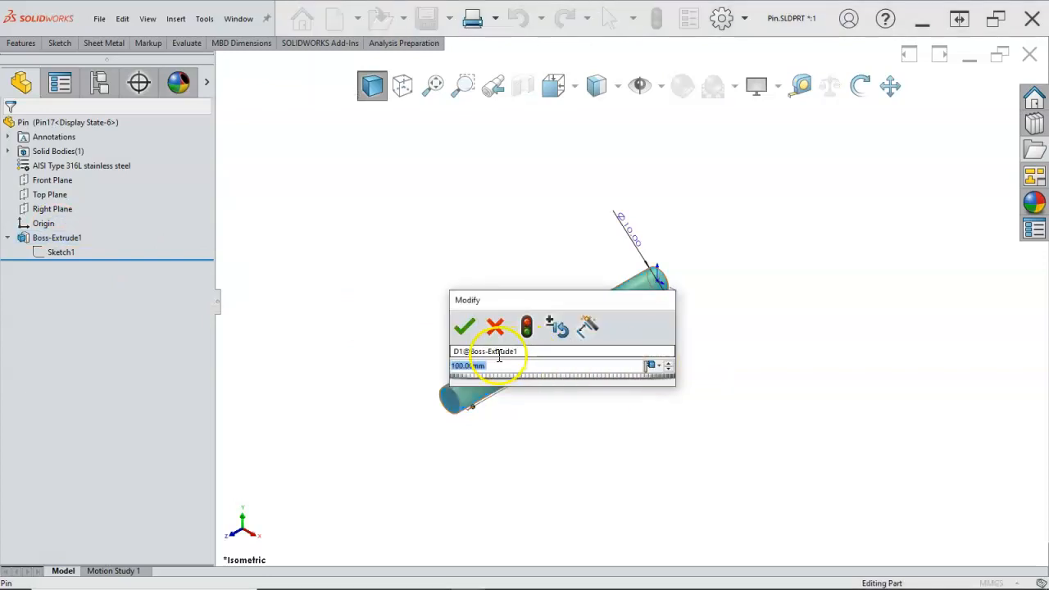
type("110")
key("Return")
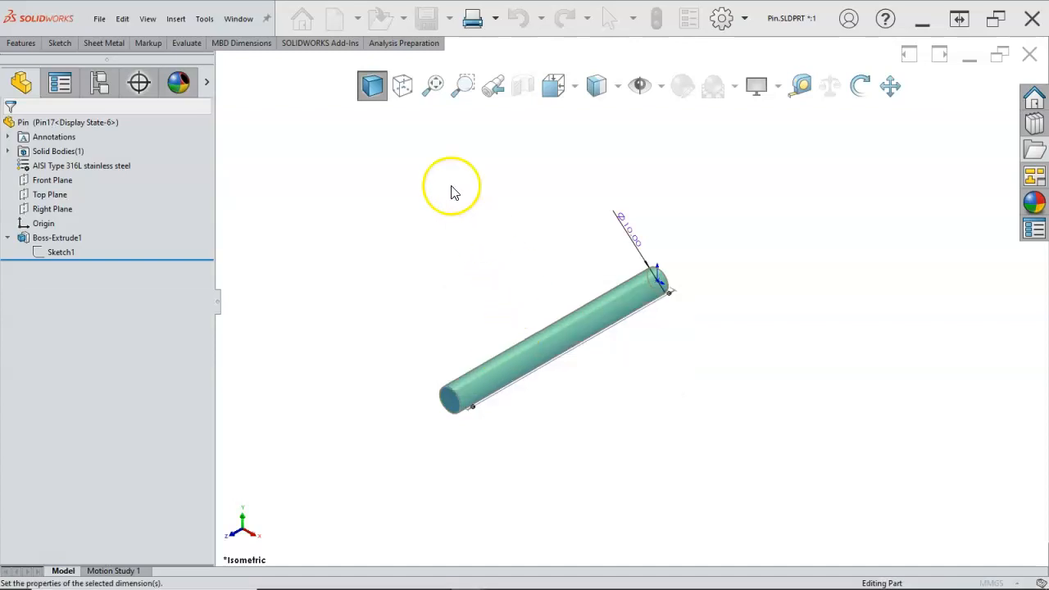
left_click(654, 18)
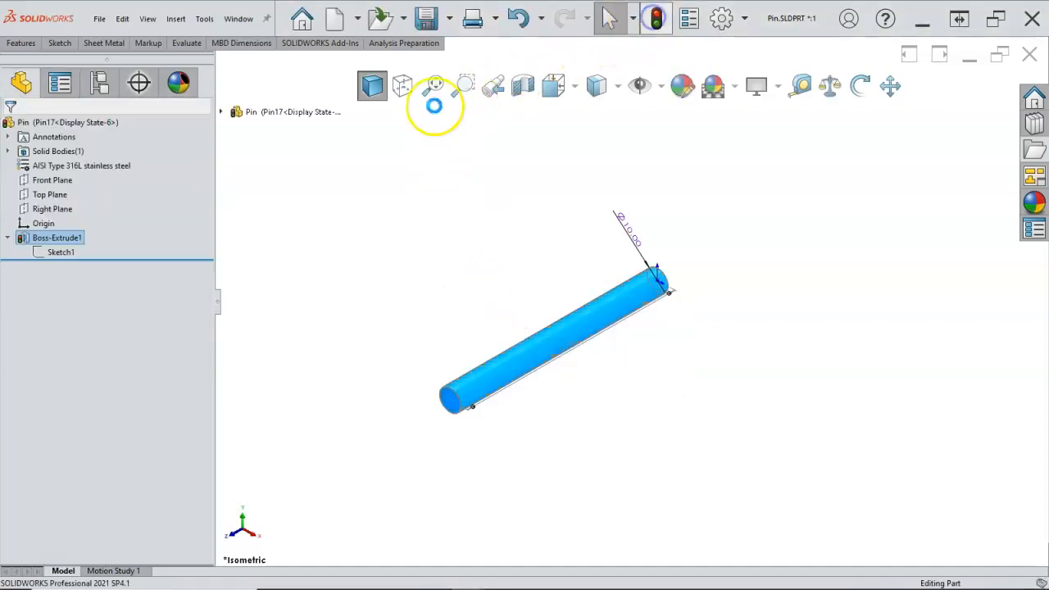
left_click(427, 18)
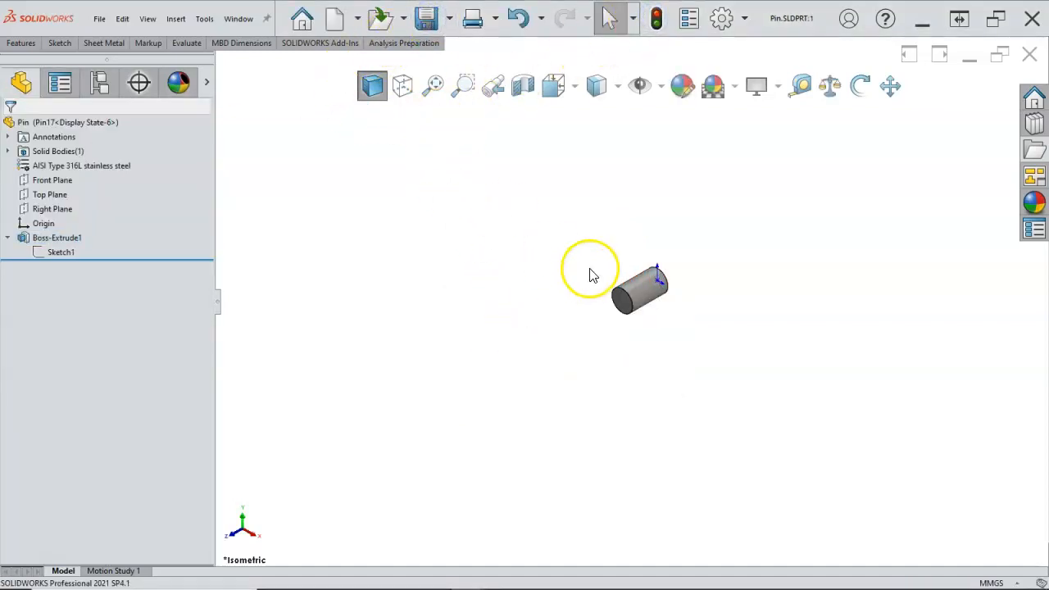
Step: Add a mate reference to the pin, using the circular edge at its origin end as the primary reference entity
scroll(678, 286, "down", 5)
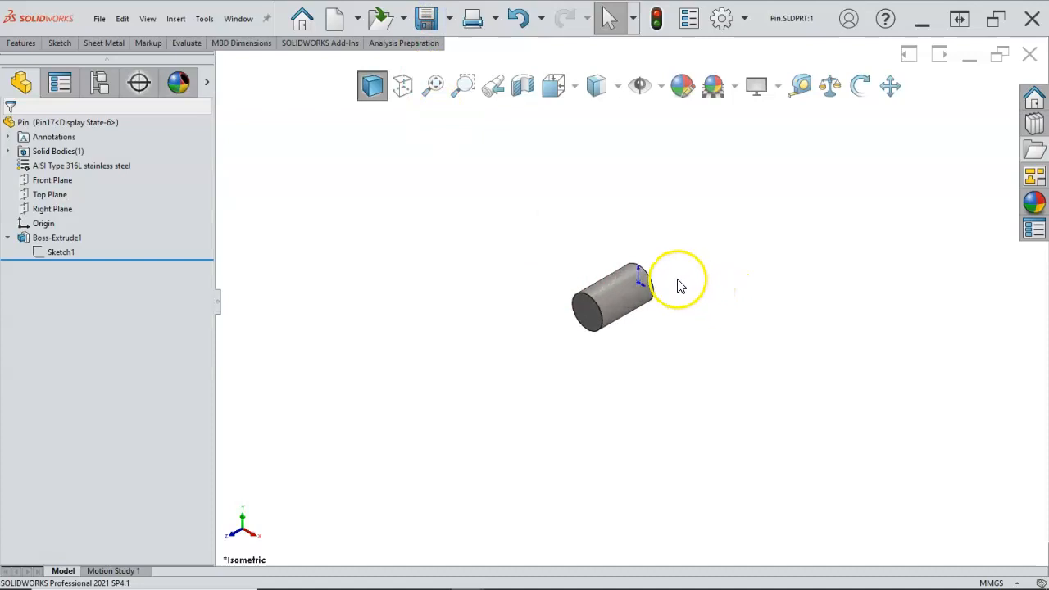
left_click(635, 278)
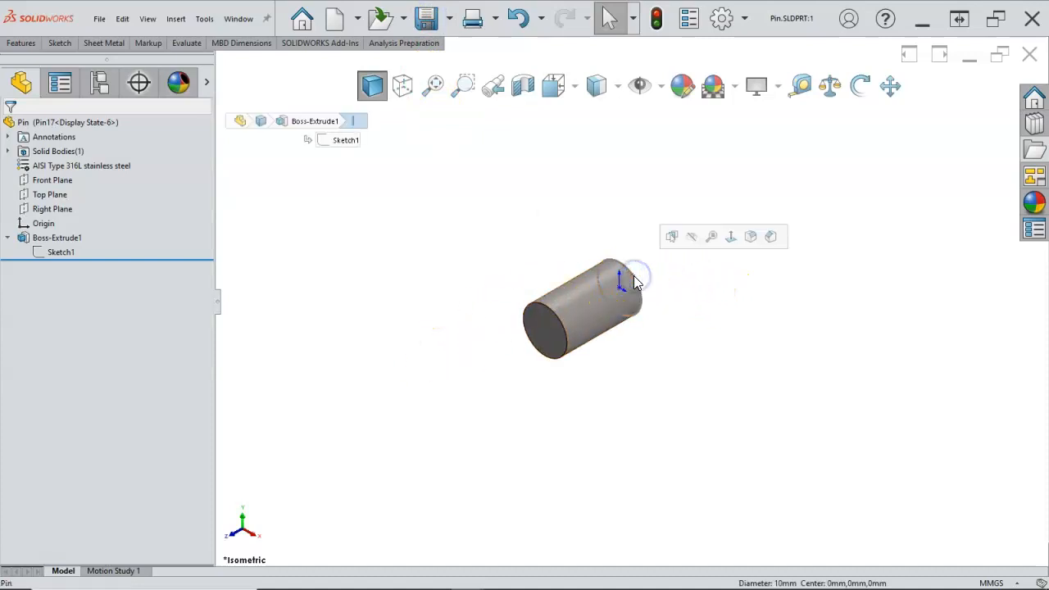
key("s")
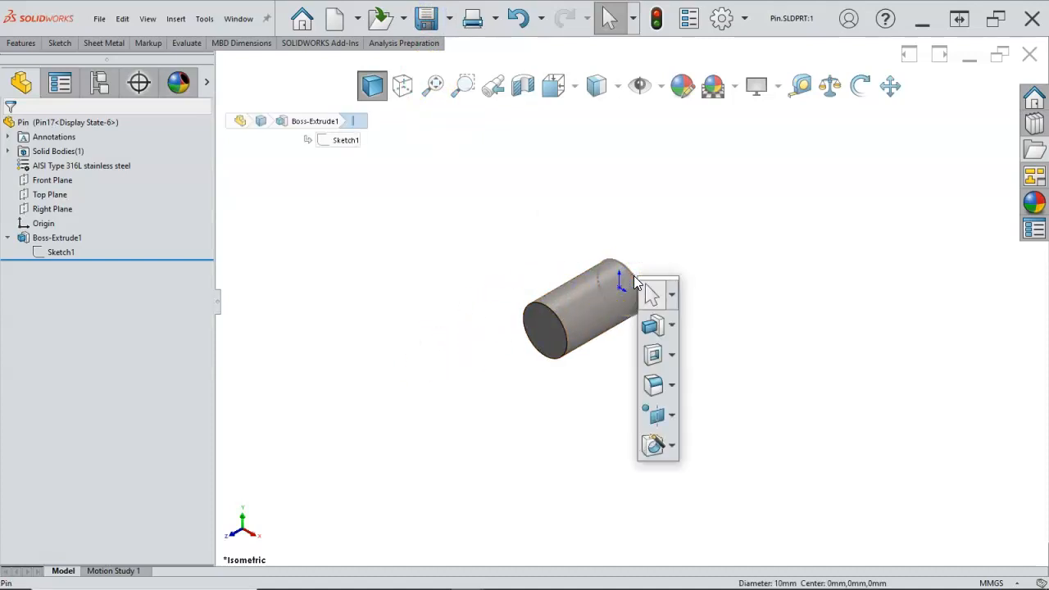
left_click(672, 414)
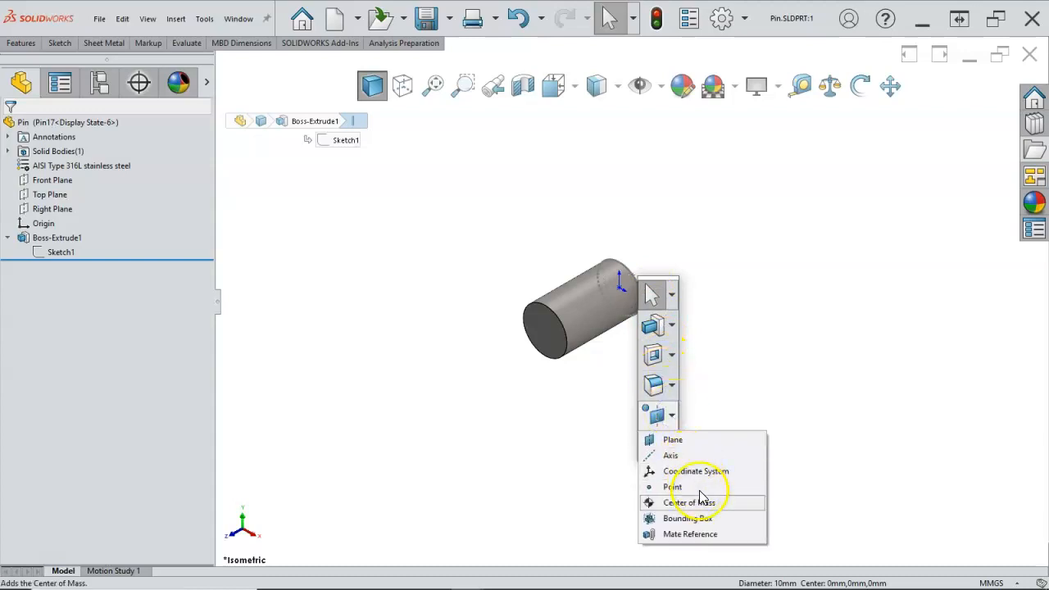
left_click(710, 534)
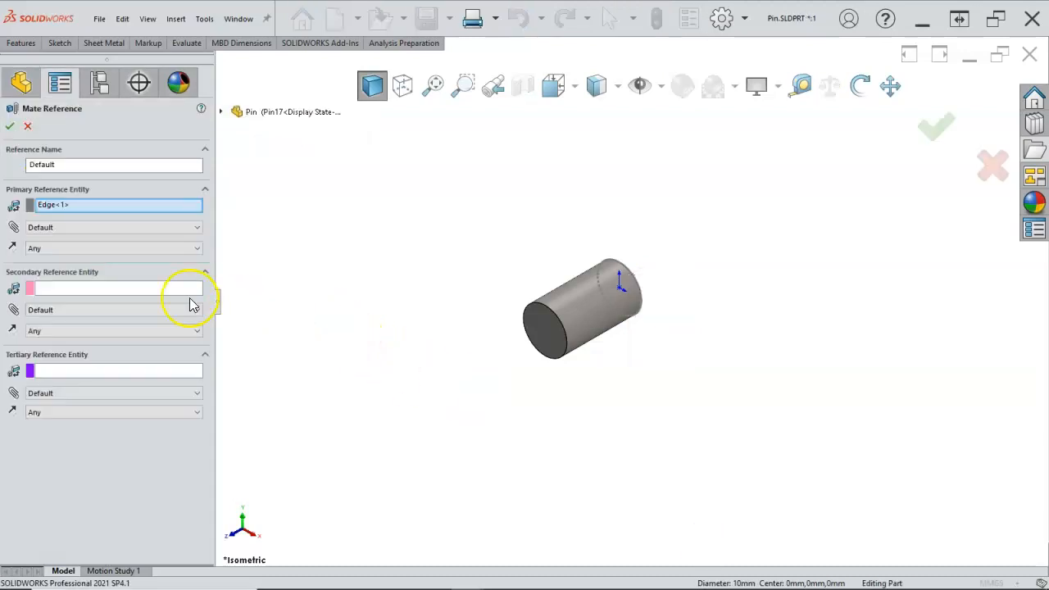
left_click(10, 128)
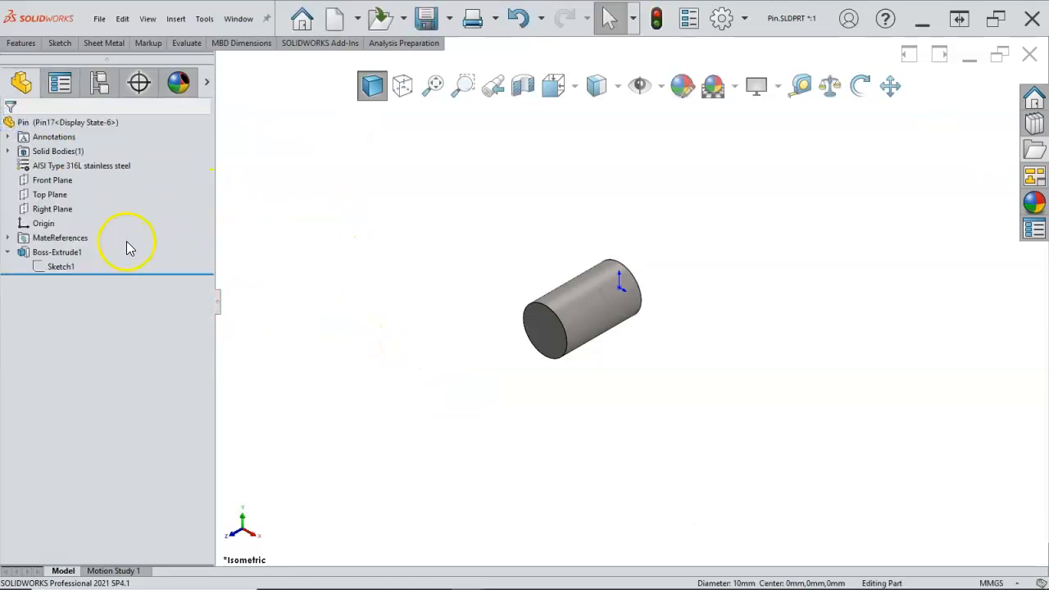
Step: Review the pin's configuration list and inspect which edge its Default mate reference uses
left_click(100, 83)
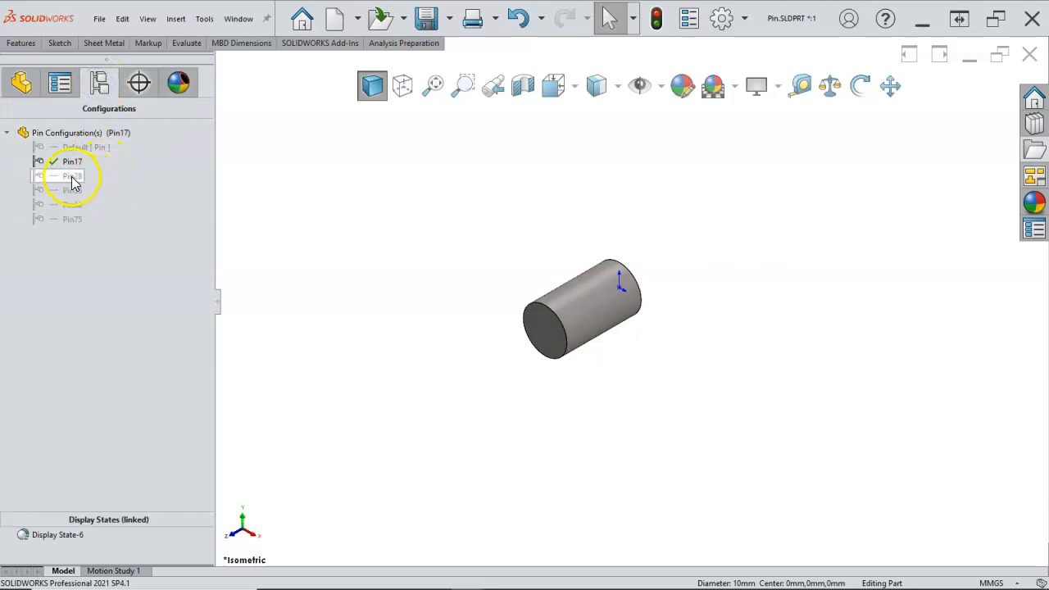
left_click(22, 84)
left_click(9, 238)
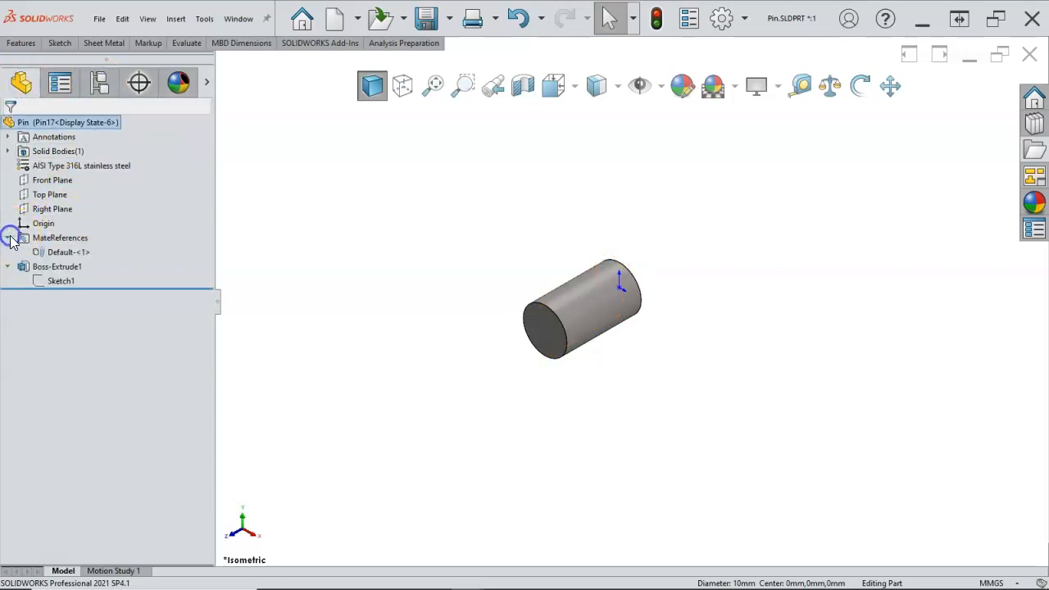
left_click(78, 252)
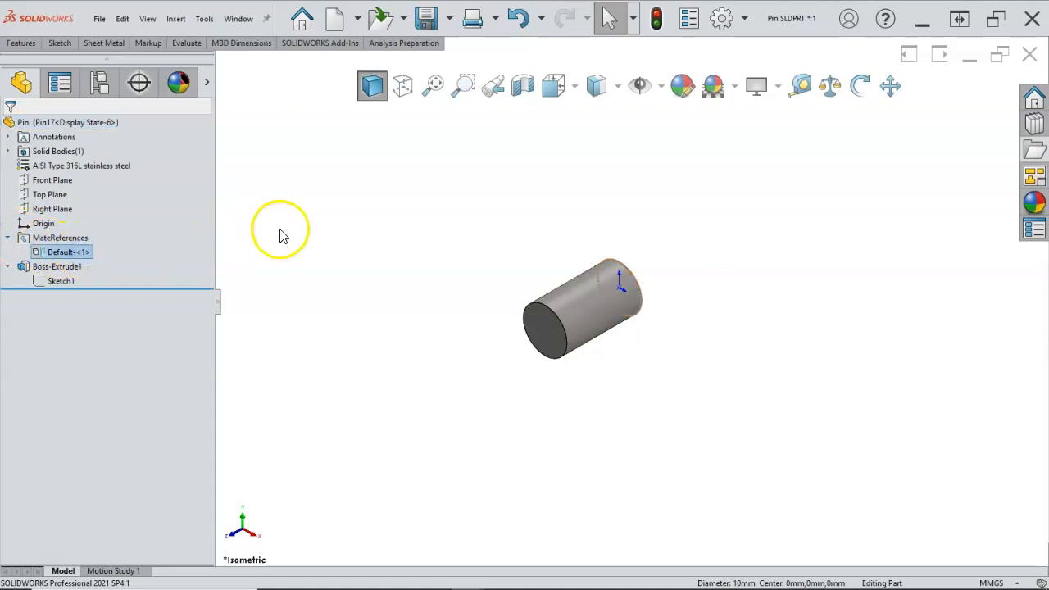
Step: Make Pin28 the active configuration of the Pin part
left_click(100, 82)
double_click(75, 178)
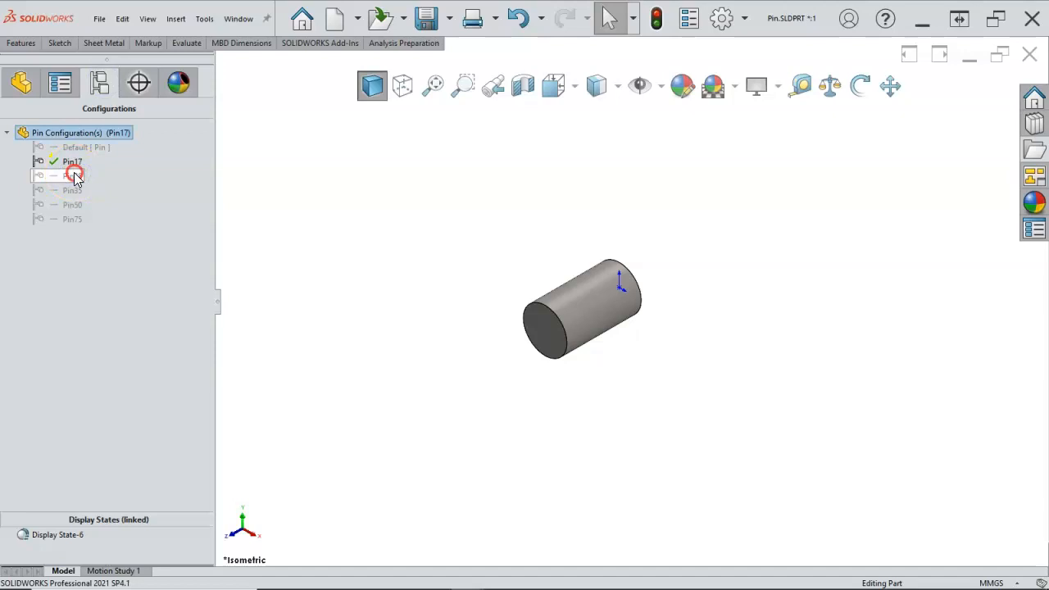
right_click(74, 177)
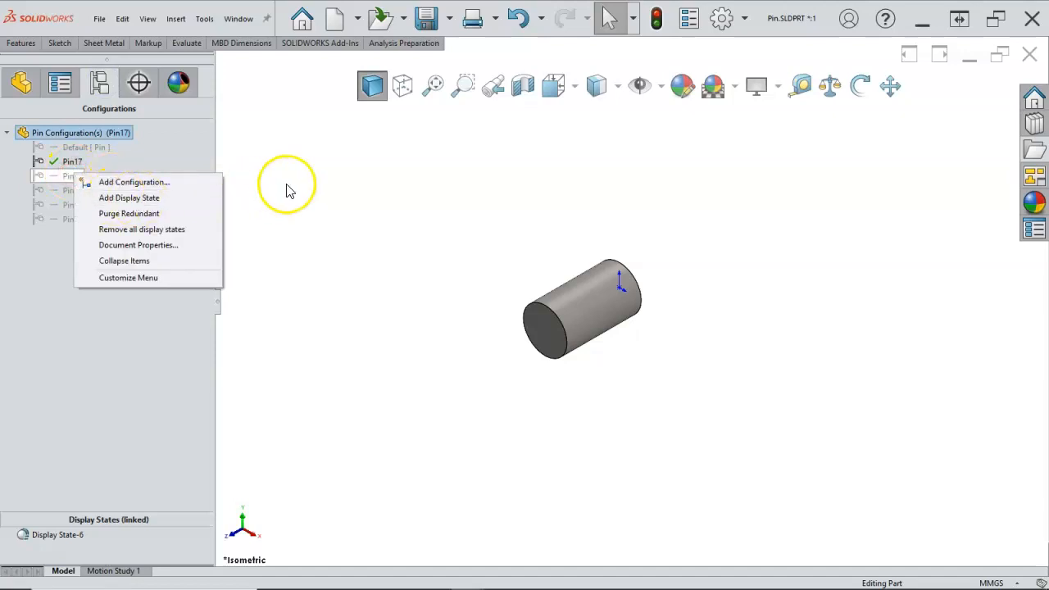
left_click(286, 188)
right_click(66, 178)
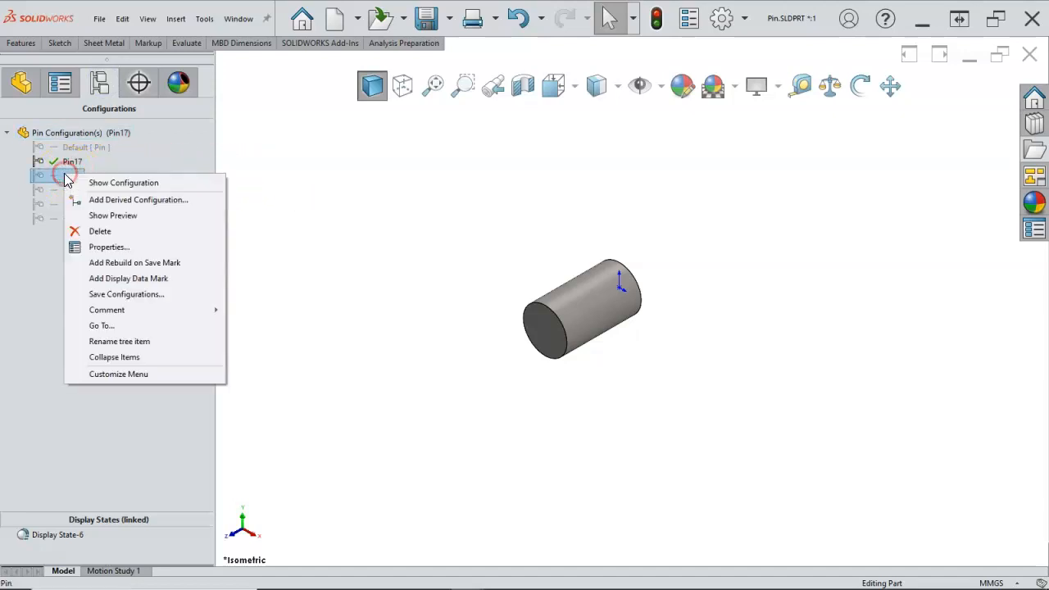
left_click(112, 181)
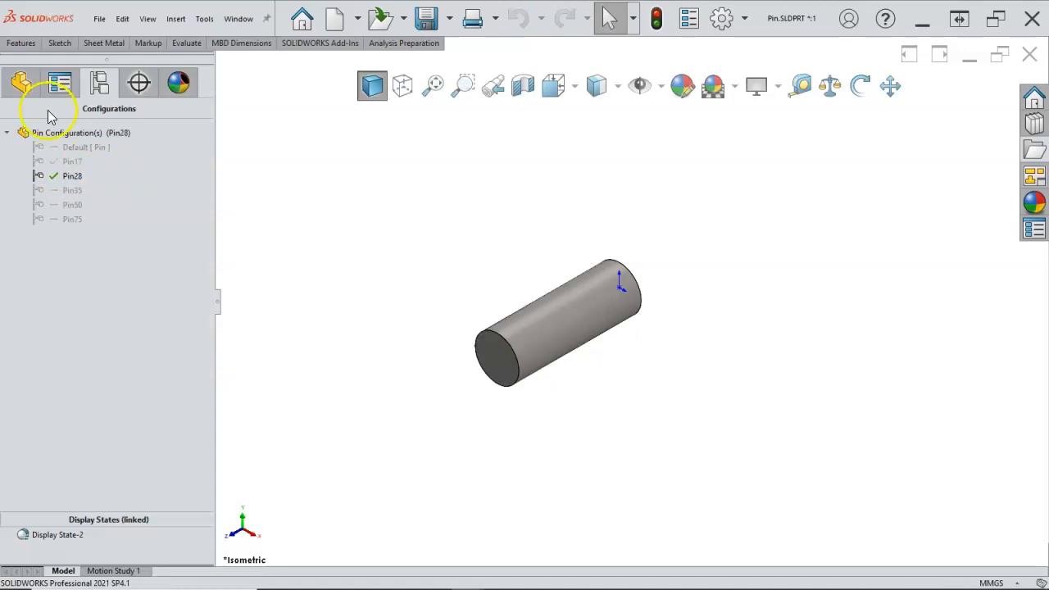
Step: Examine the available options for the MateReferences folder and its Default reference in the Pin28 configuration
left_click(21, 83)
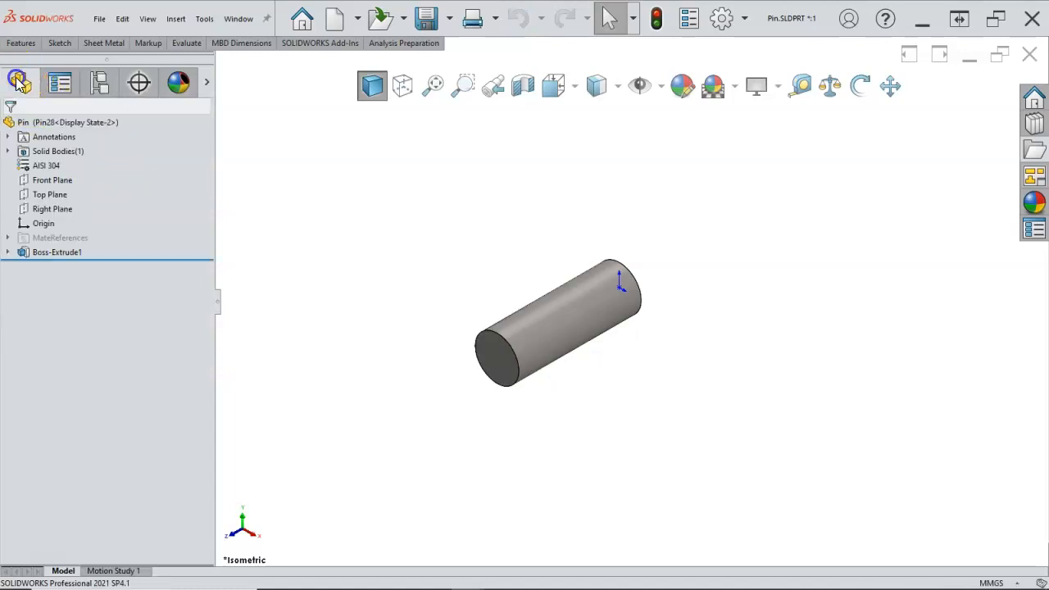
right_click(45, 242)
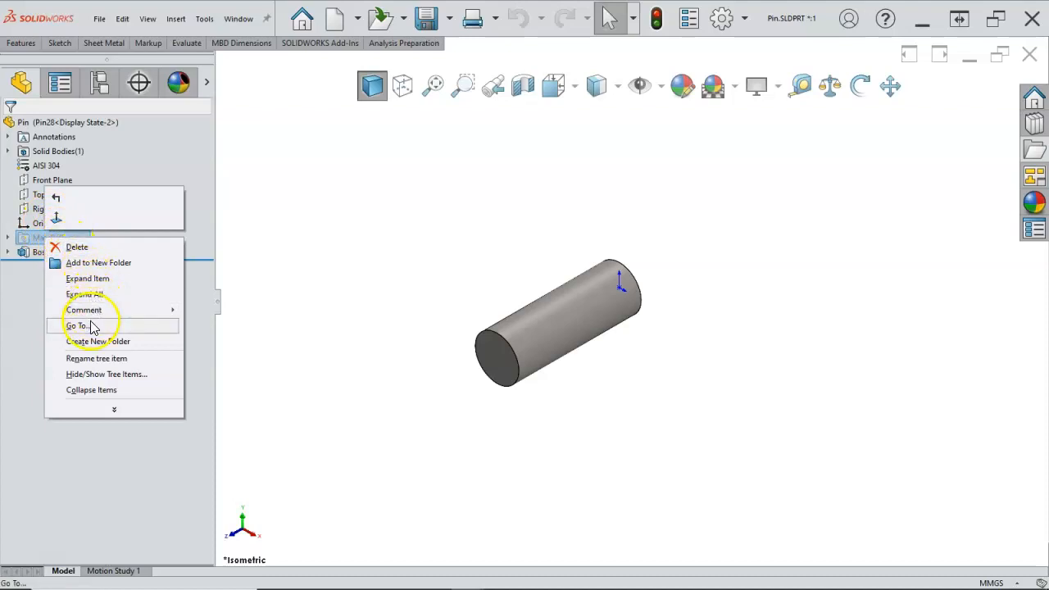
left_click(162, 415)
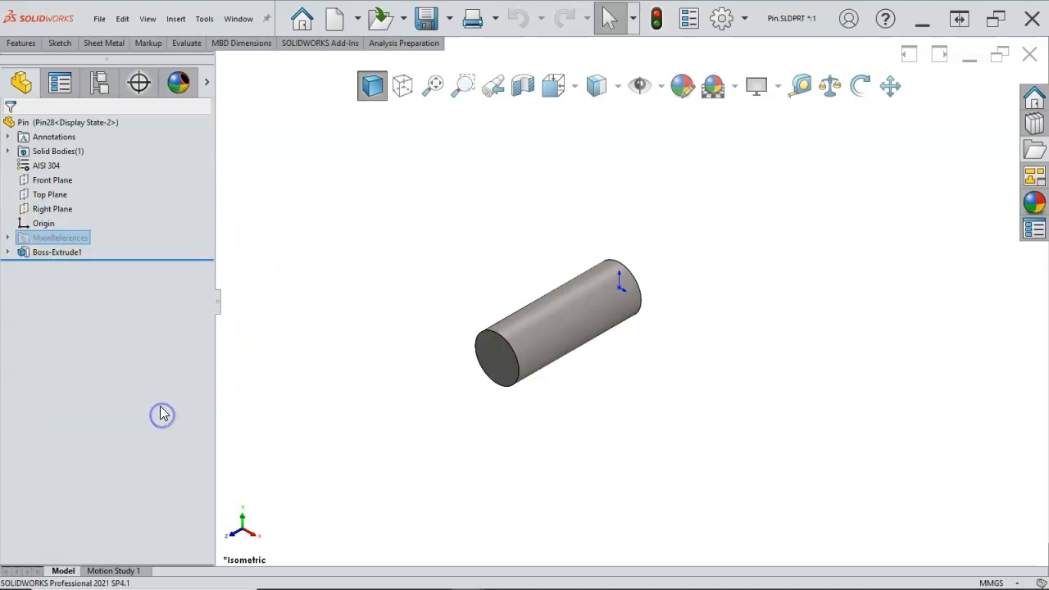
left_click(8, 238)
left_click(64, 252)
right_click(62, 253)
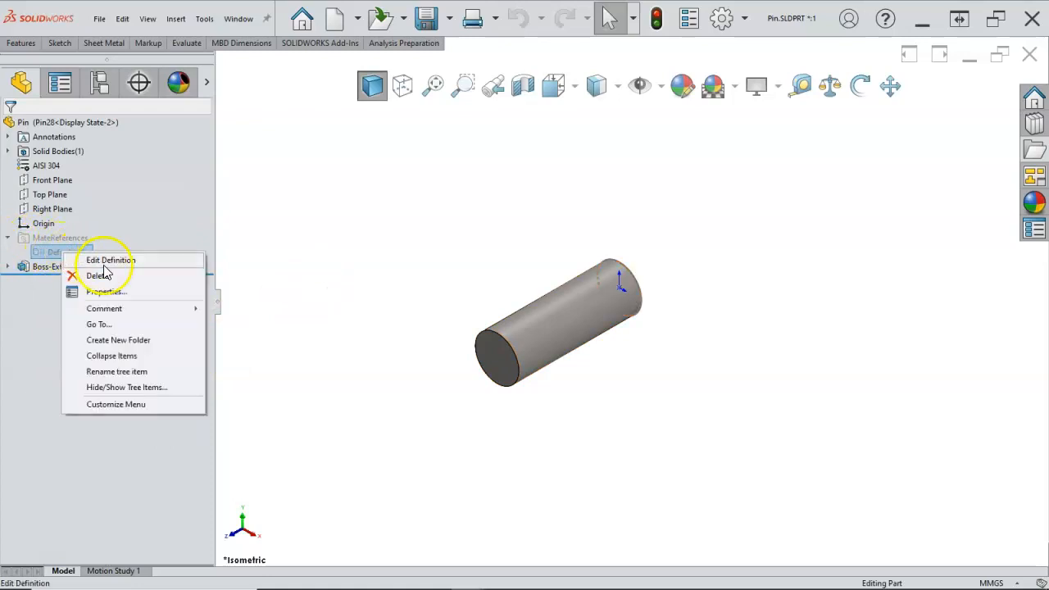
left_click(270, 212)
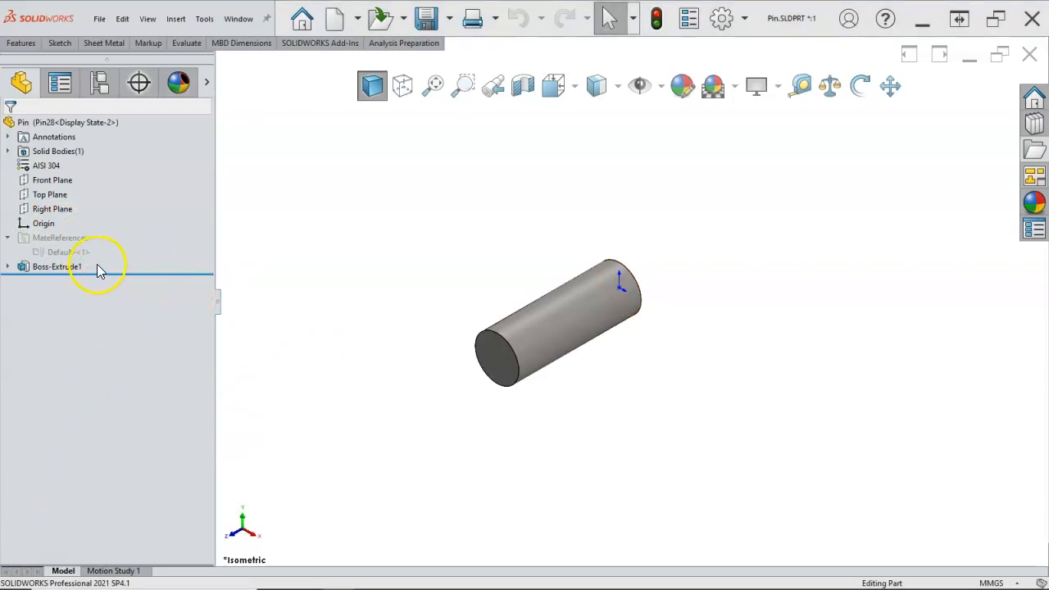
Step: Unsuppress the Default mate reference in the Pin28 configuration through its feature properties
right_click(66, 257)
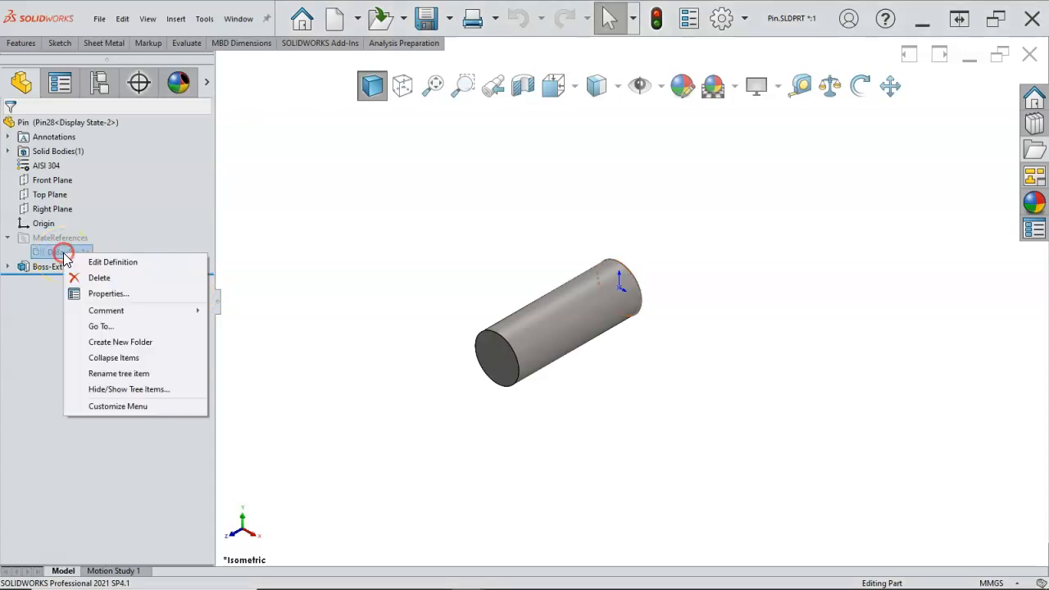
left_click(108, 295)
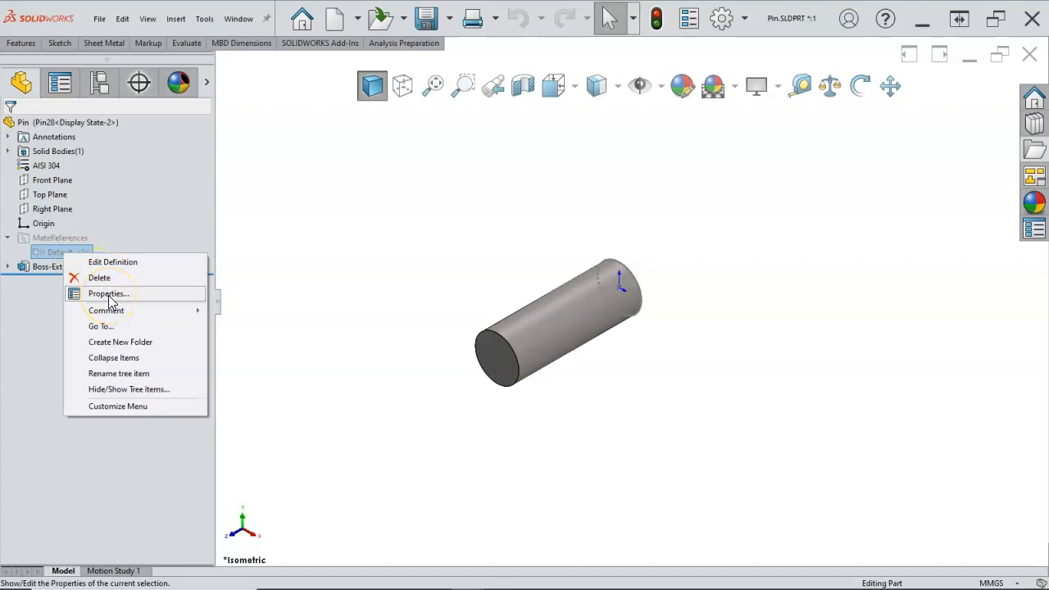
left_click(109, 295)
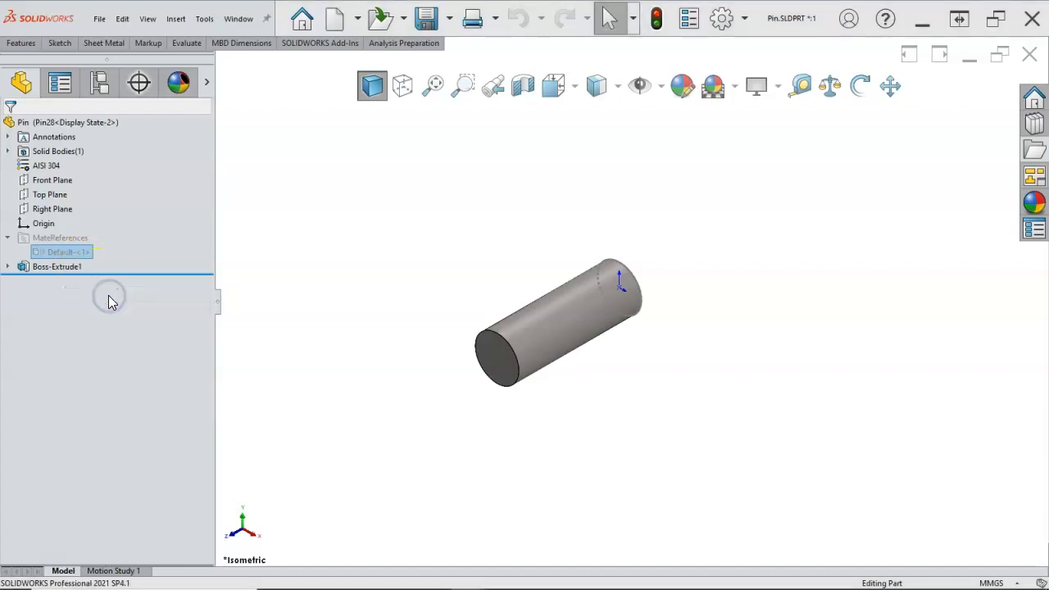
left_click(454, 286)
left_click(468, 364)
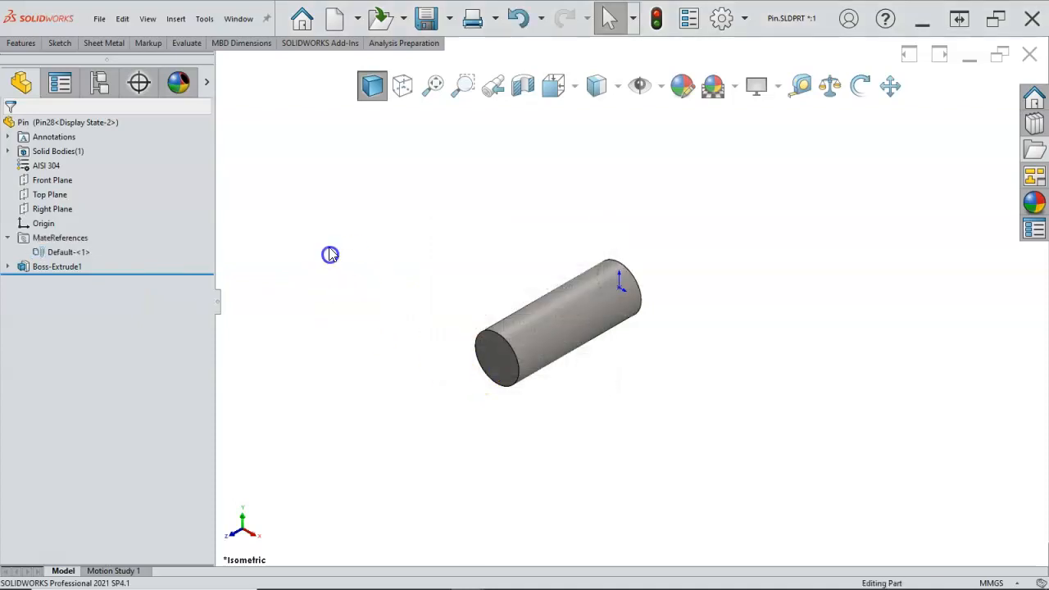
Step: Make Pin35 the active configuration of the Pin part
left_click(98, 83)
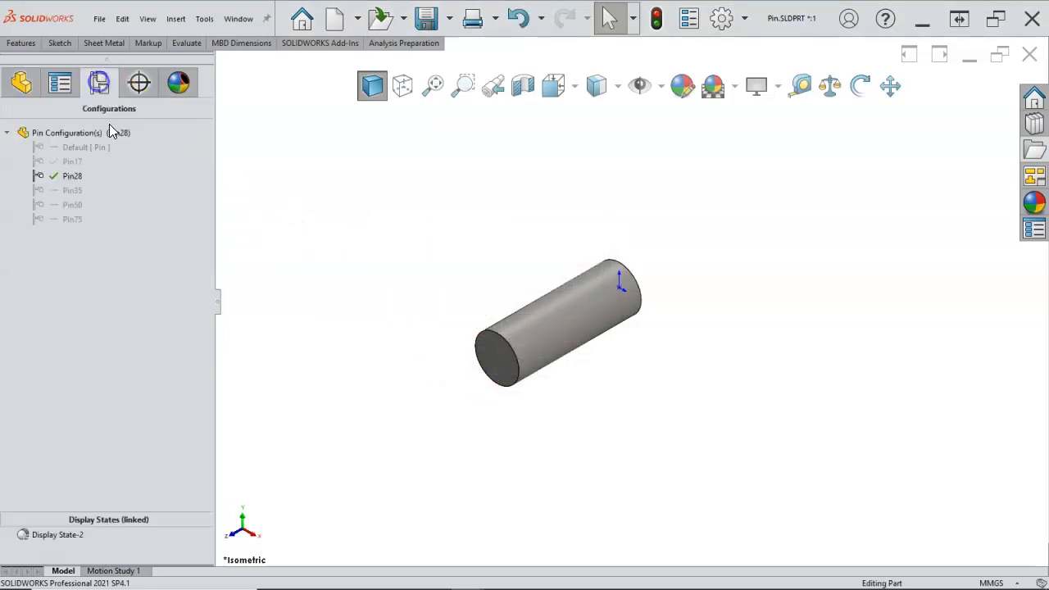
left_click(82, 194)
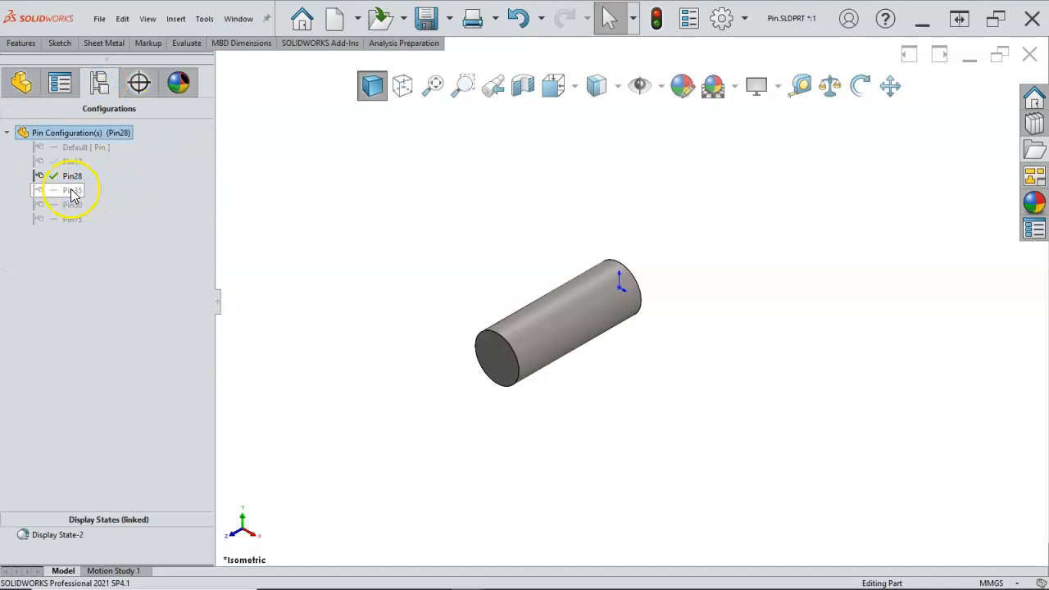
right_click(72, 193)
left_click(264, 244)
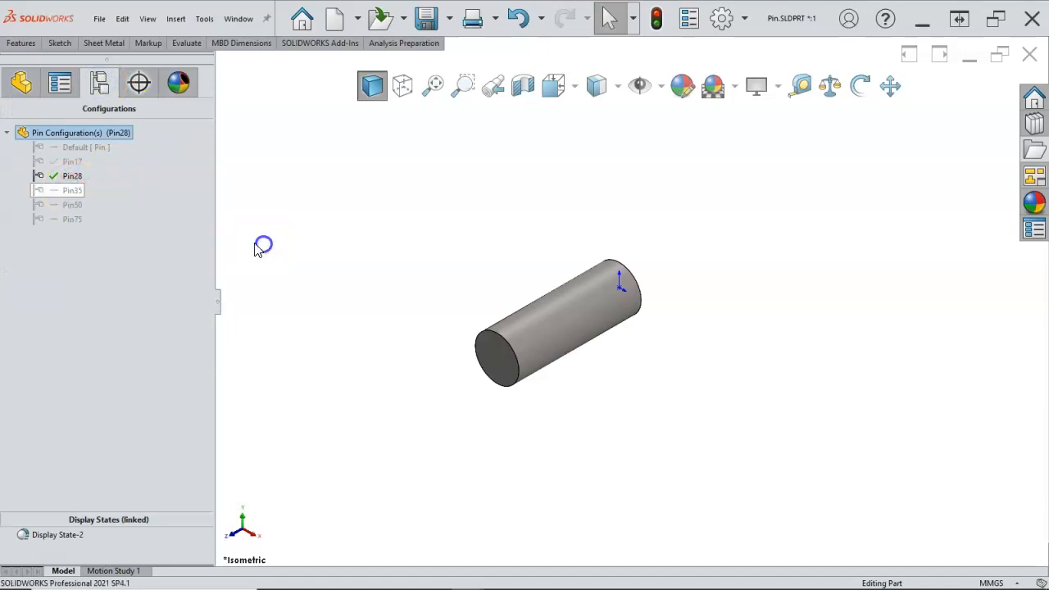
right_click(80, 199)
left_click(296, 228)
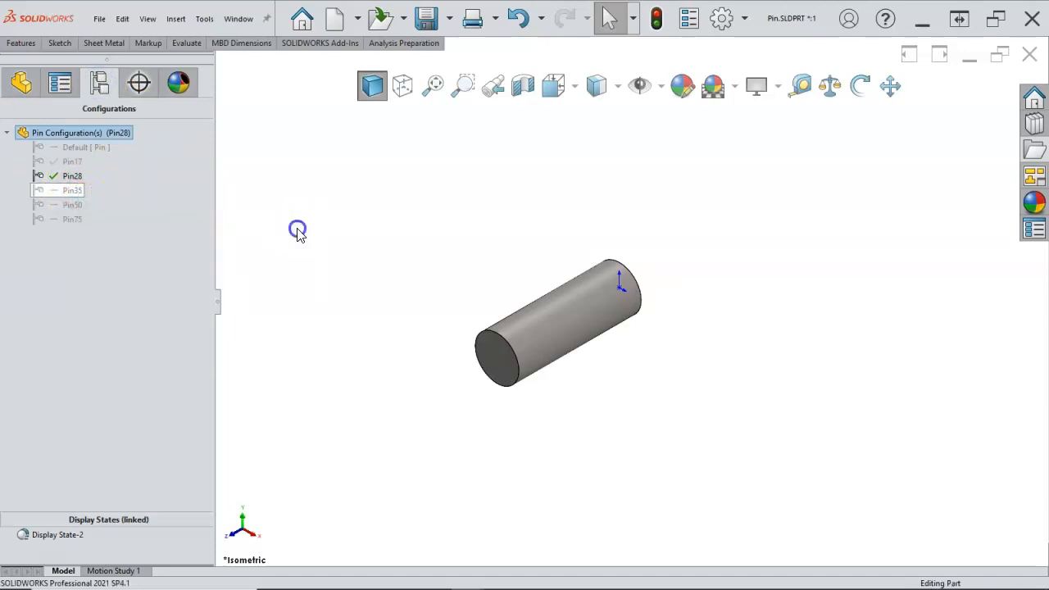
double_click(57, 195)
Step: Unsuppress the Default mate reference in the Pin35 configuration through its feature properties
left_click(22, 82)
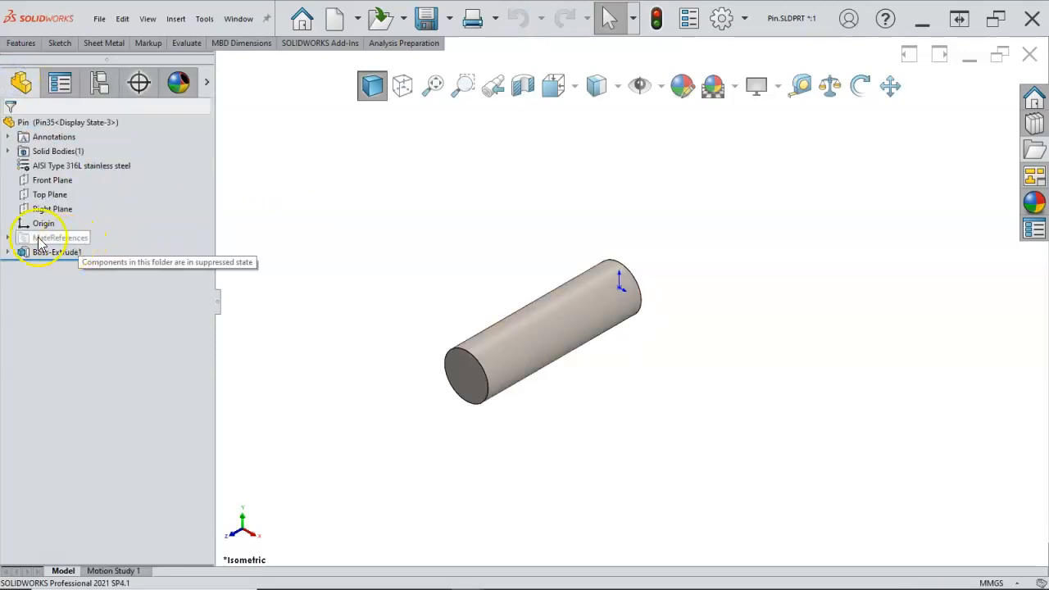
left_click(7, 238)
right_click(59, 252)
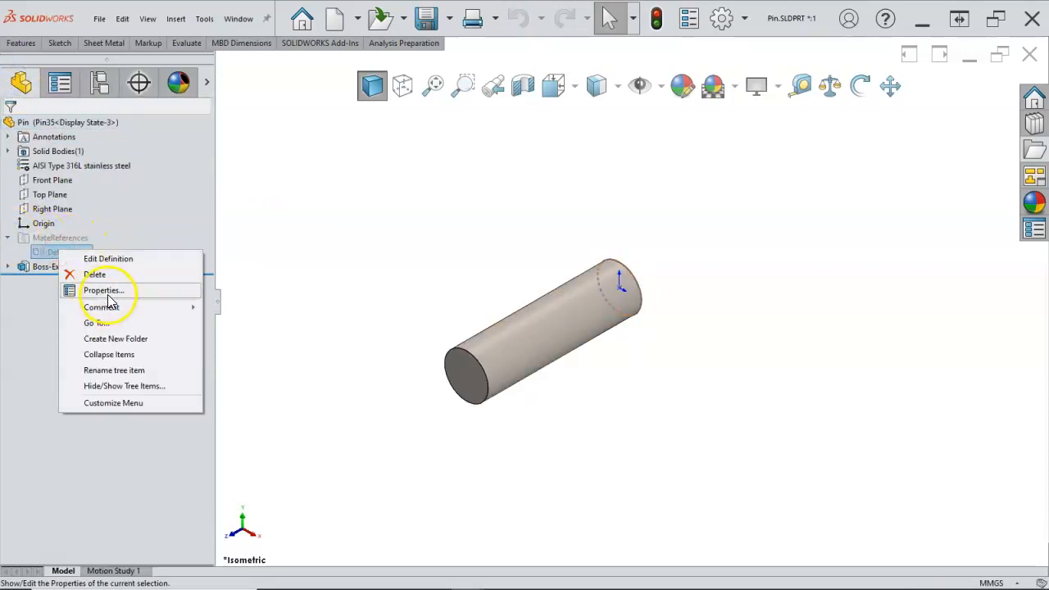
left_click(108, 293)
left_click(456, 287)
left_click(471, 364)
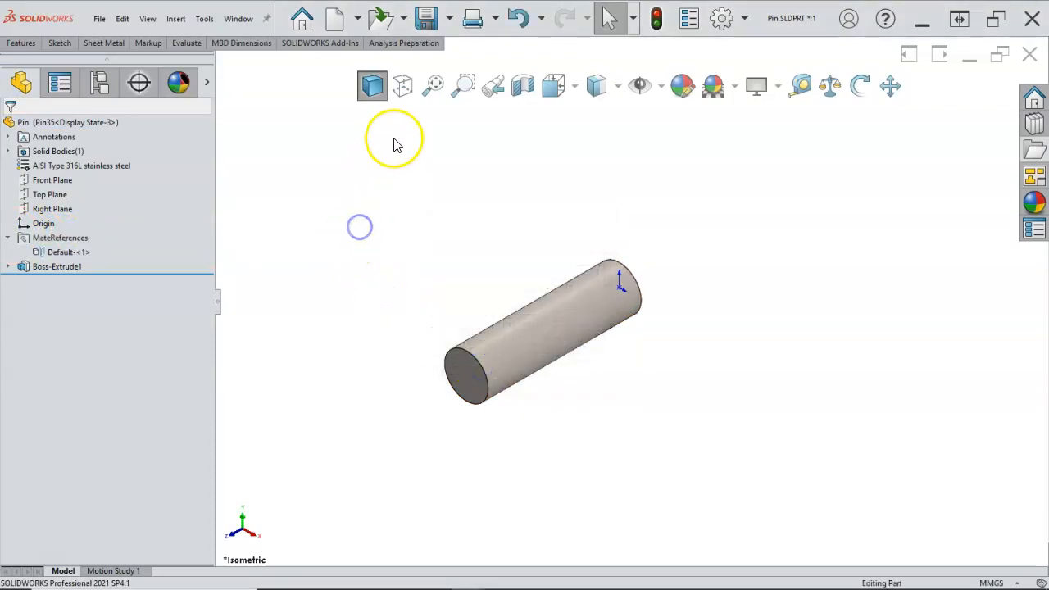
Step: Save the Pin part and tile all open document windows horizontally
left_click(426, 19)
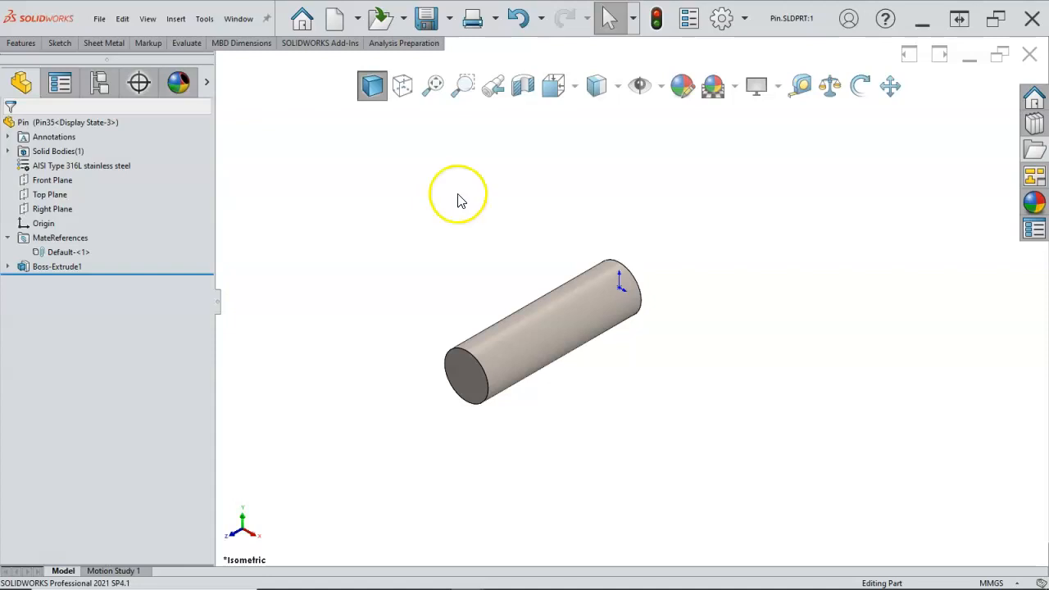
left_click(422, 18)
left_click(239, 19)
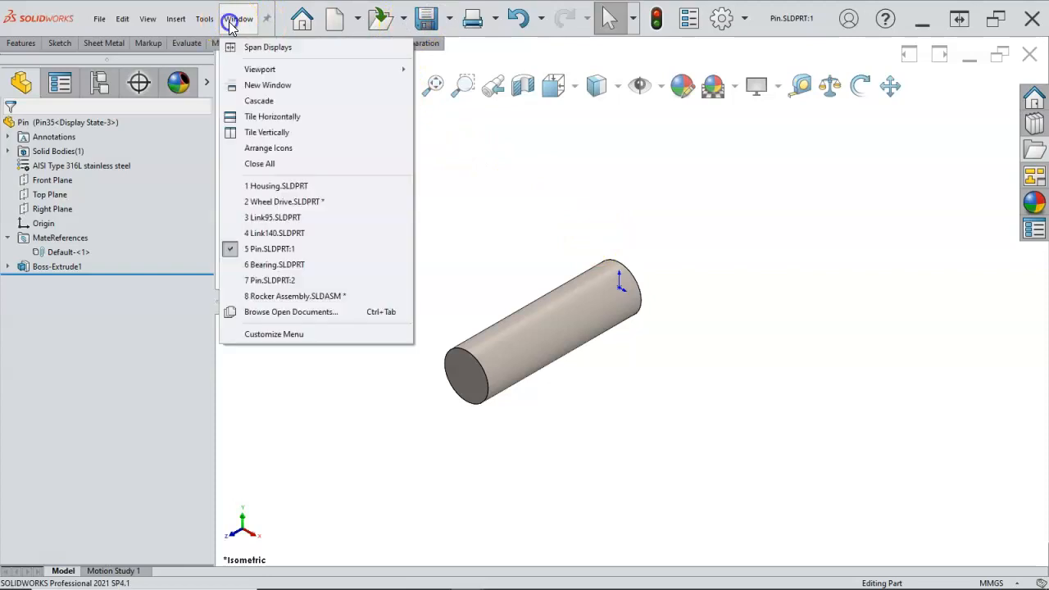
left_click(287, 117)
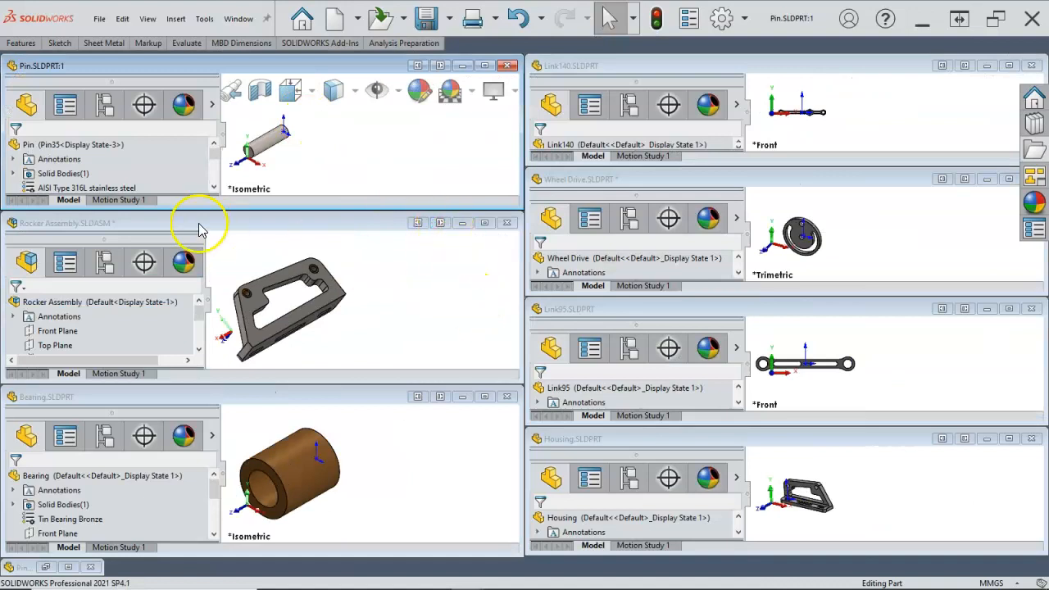
Step: Close the Bearing, Housing and Link95 part documents
left_click(507, 398)
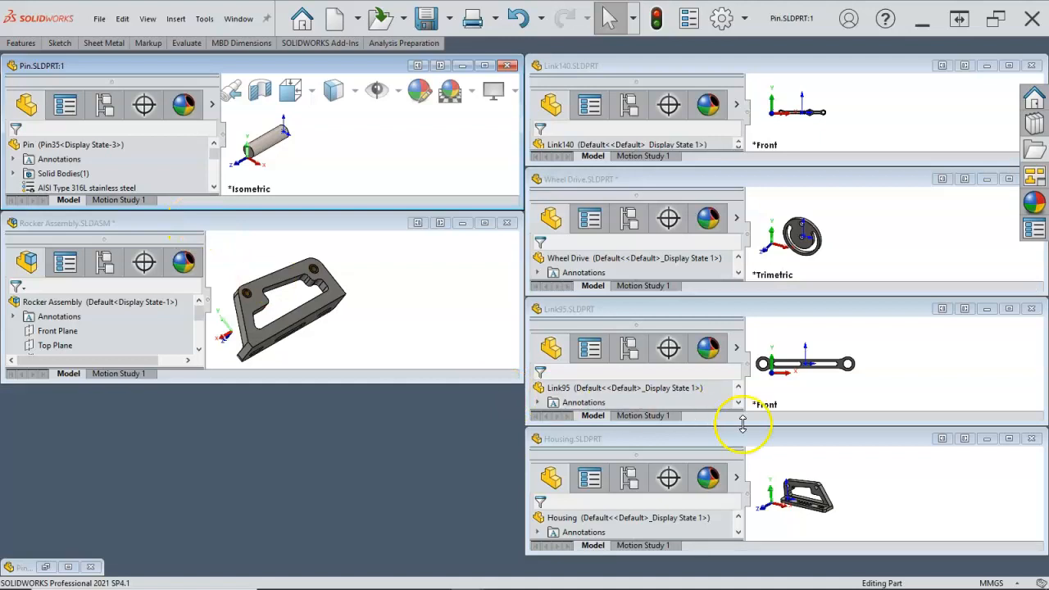
left_click(1033, 439)
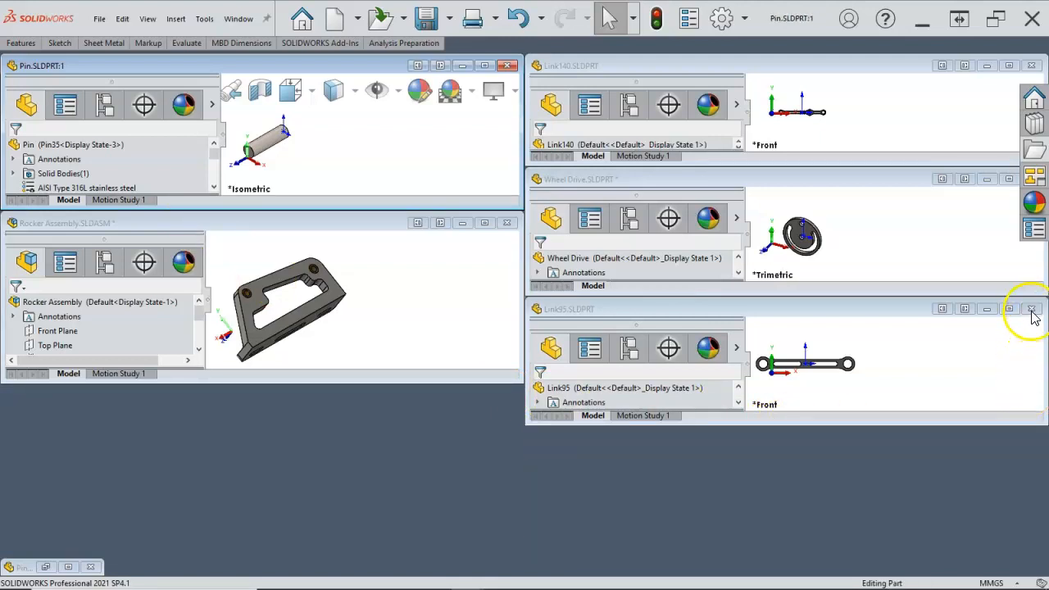
left_click(1020, 309)
Step: Close the Wheel Drive part with its changes saved, and close the Link140 part
left_click(881, 175)
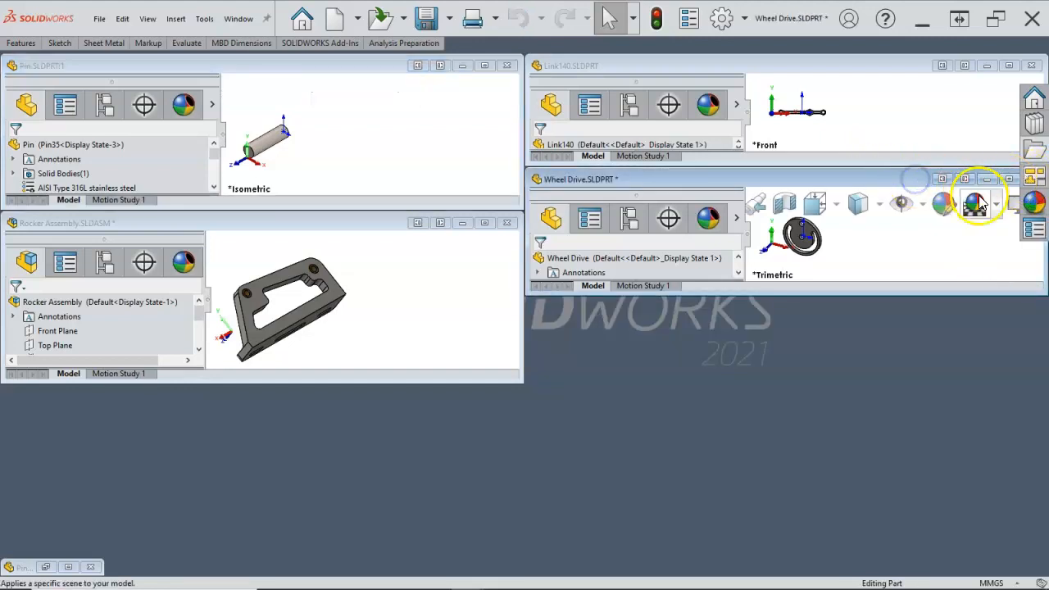
left_click_drag(857, 179, 809, 287)
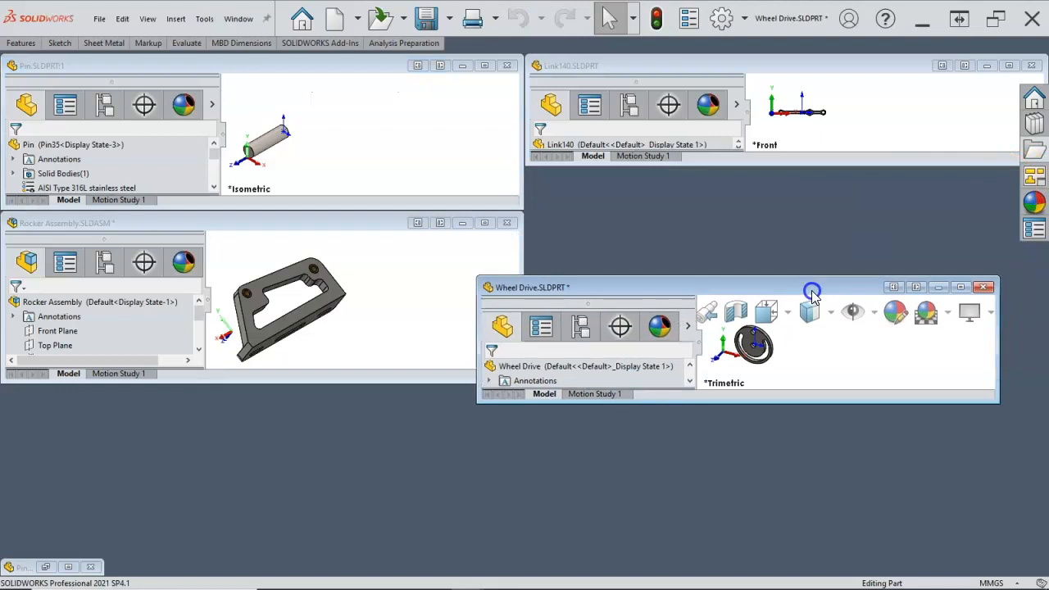
left_click(989, 291)
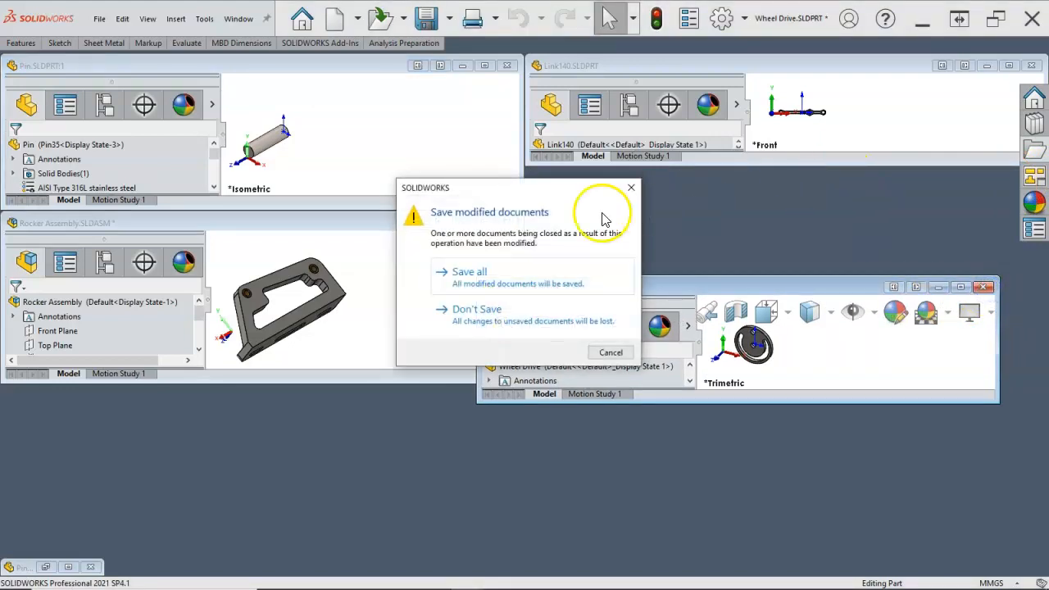
left_click(522, 268)
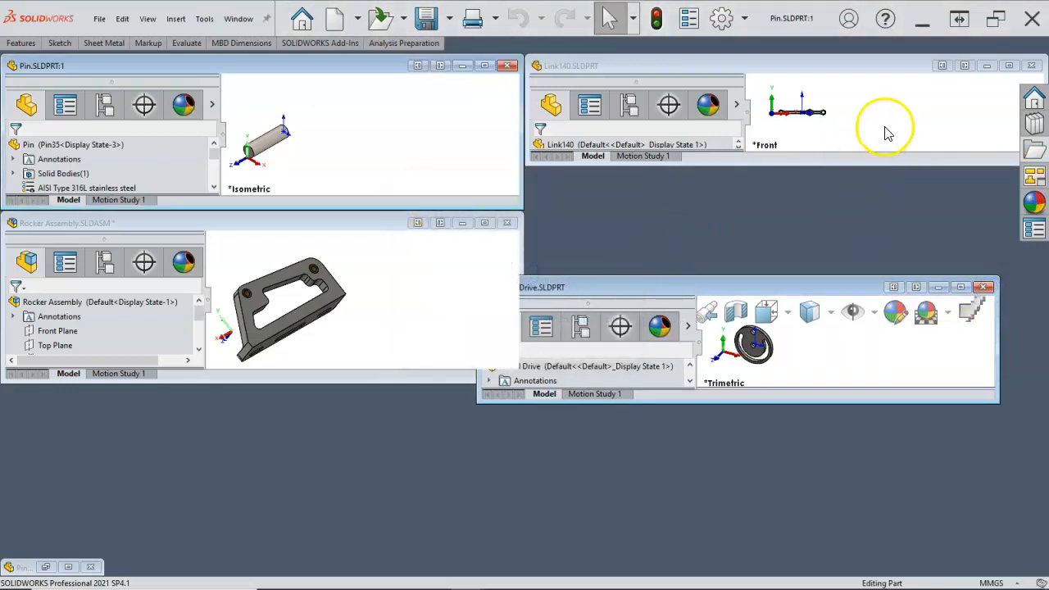
left_click(1037, 65)
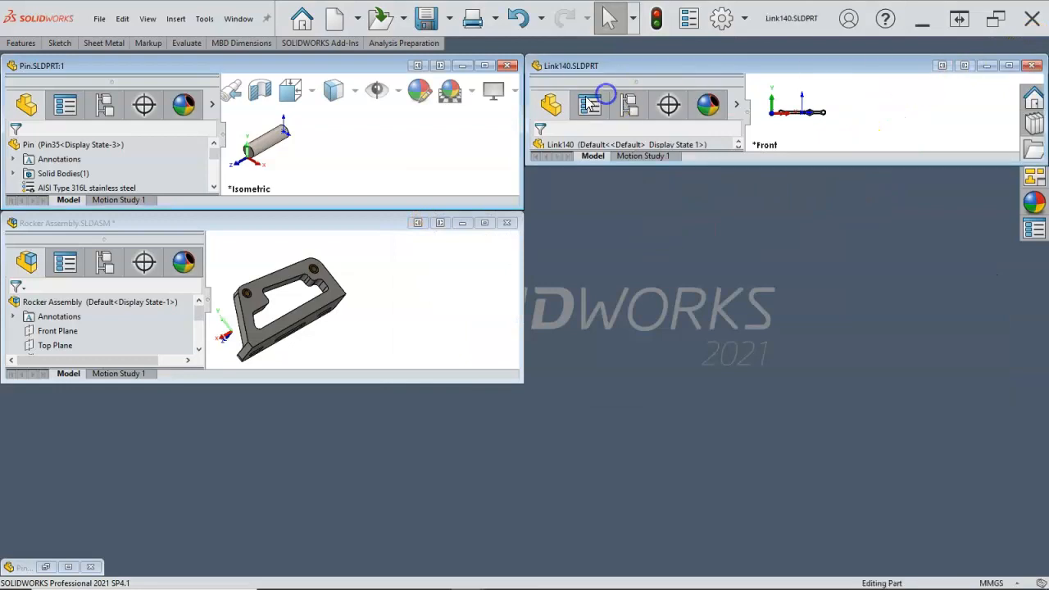
Step: Tile the remaining Pin and Rocker Assembly windows horizontally
left_click(239, 18)
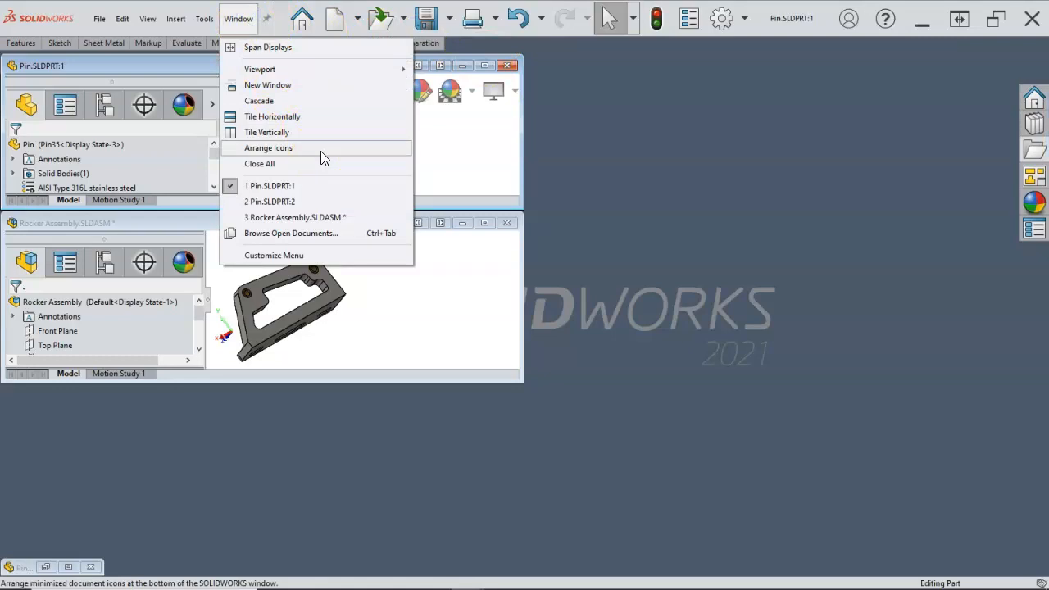
left_click(310, 203)
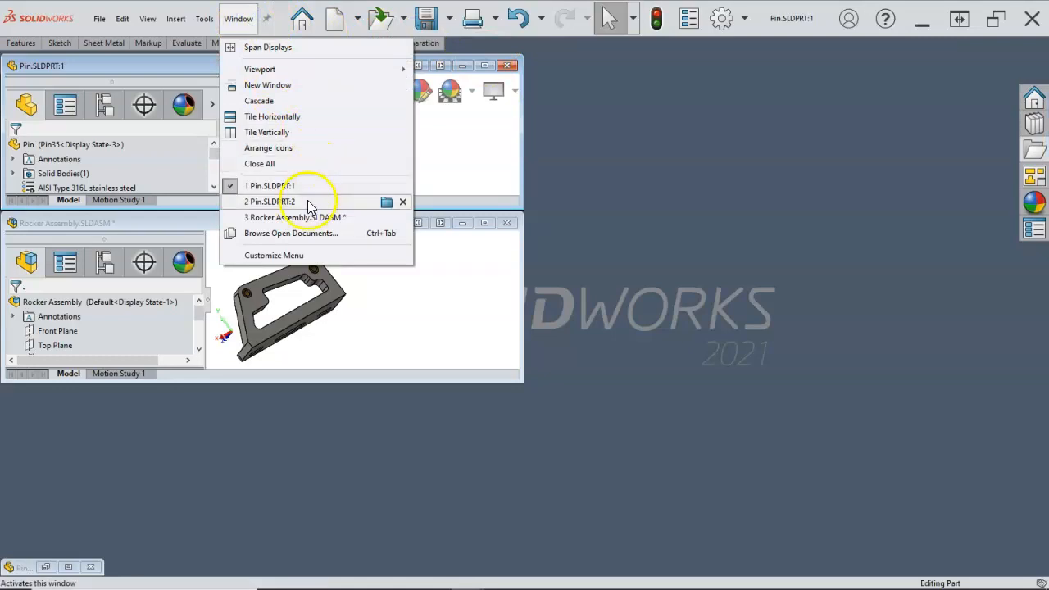
left_click(280, 120)
left_click(429, 199)
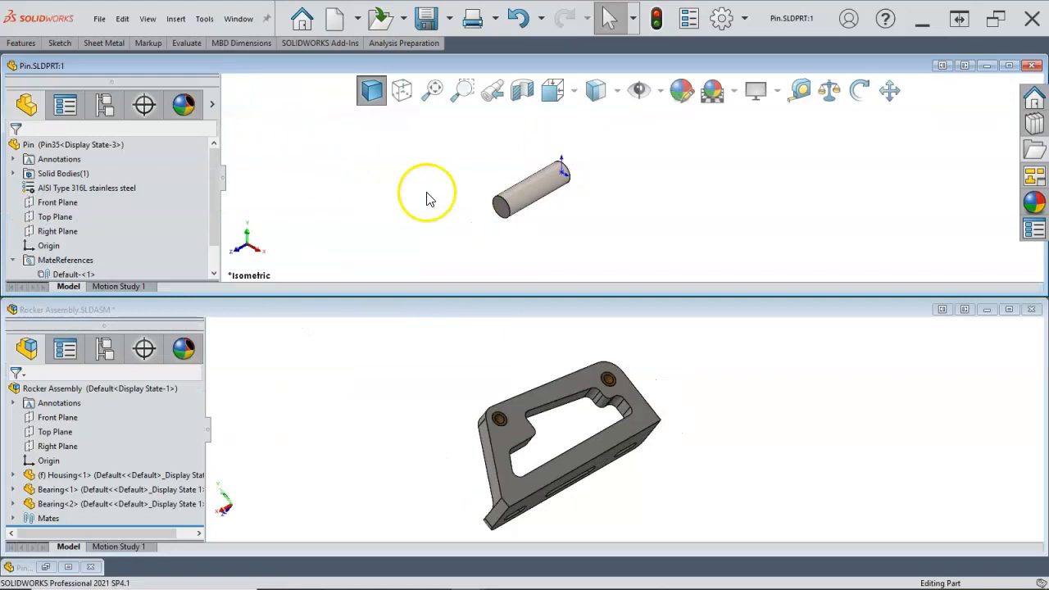
Step: Insert the Pin in its Pin35 configuration into the Rocker Assembly, snapping it into the bearing beside the Housing's rounded inner corner block
scroll(525, 452, "down", 2)
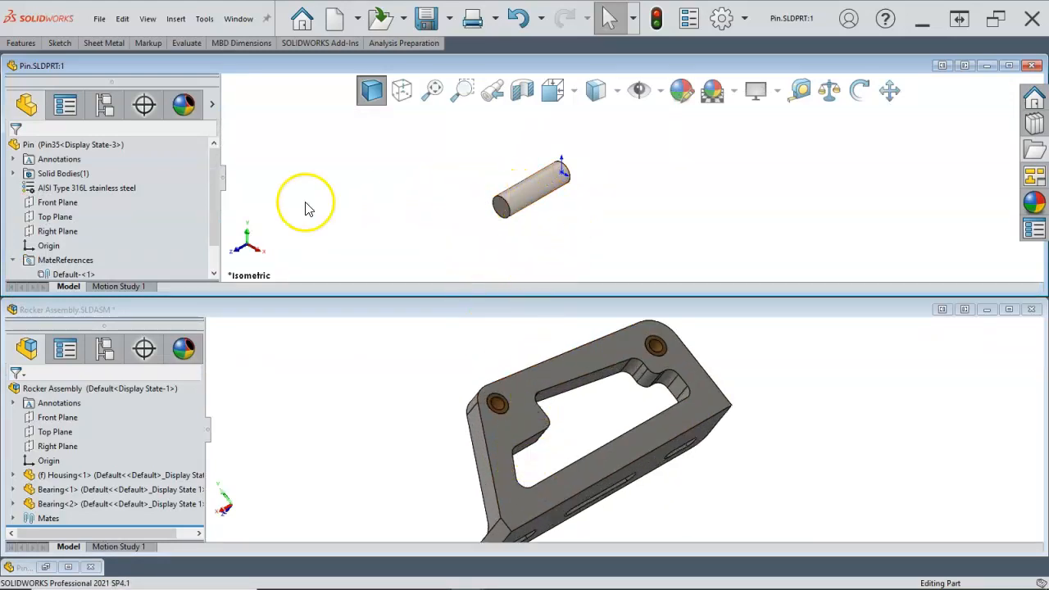
left_click_drag(86, 151, 507, 392)
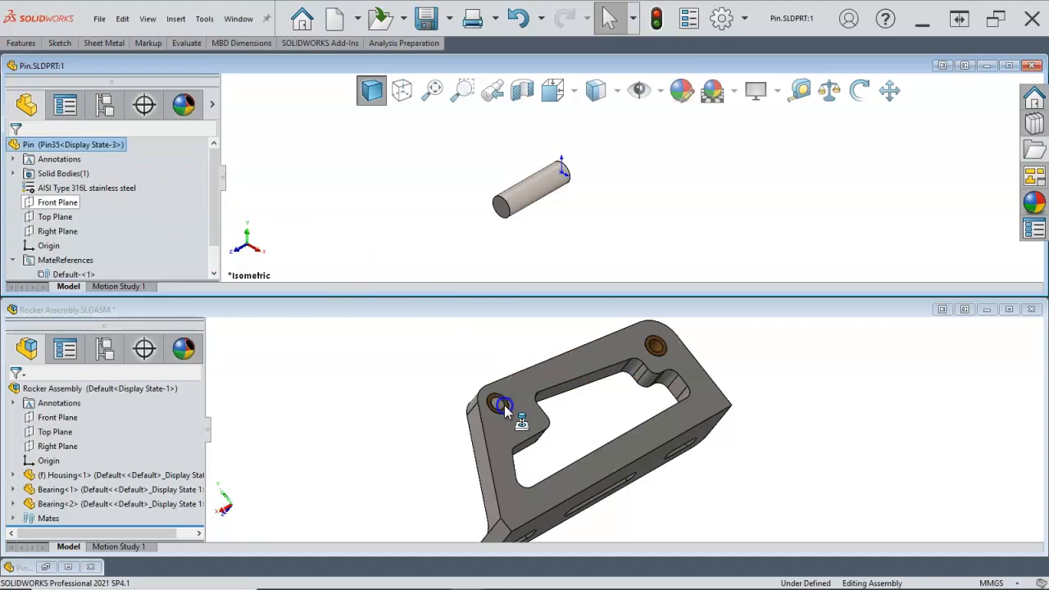
left_click_drag(504, 406, 505, 405)
left_click(504, 399)
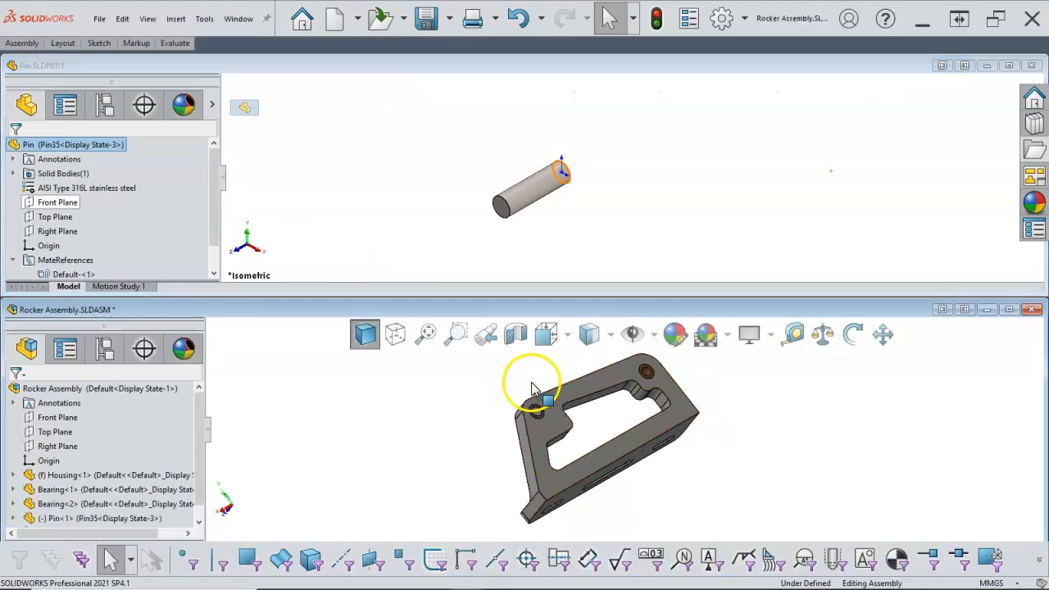
Step: Maximize the Rocker Assembly document so that it fills the work area
left_click(1007, 99)
left_click(956, 213)
key("ctrl+w")
left_click(1010, 308)
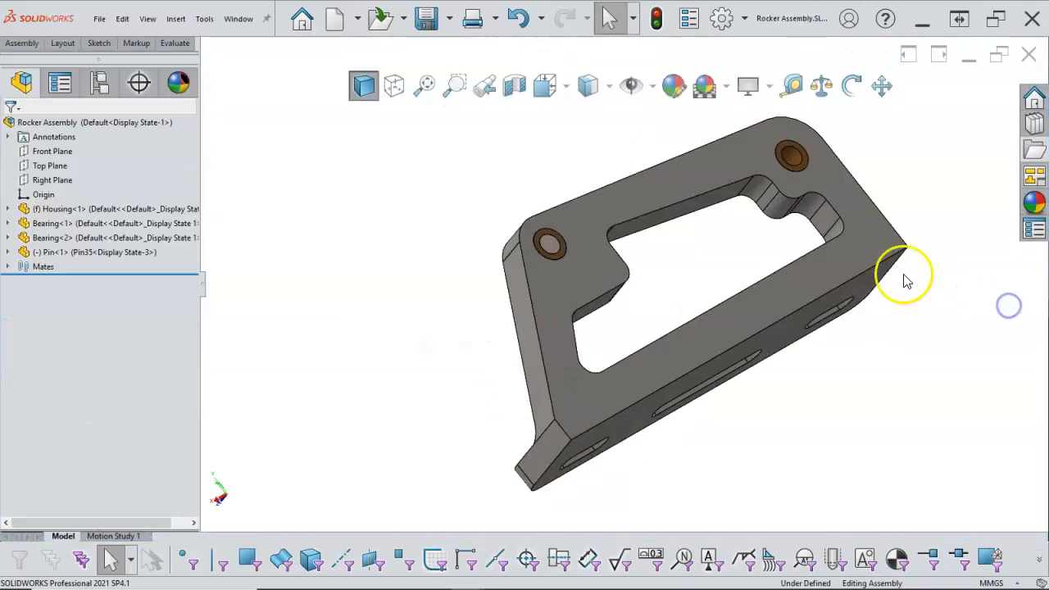
Step: Try to copy the inserted Pin35 pin into the Housing's other bearing, with its alignment flipped
middle_click_drag(553, 166, 738, 155)
key("Escape")
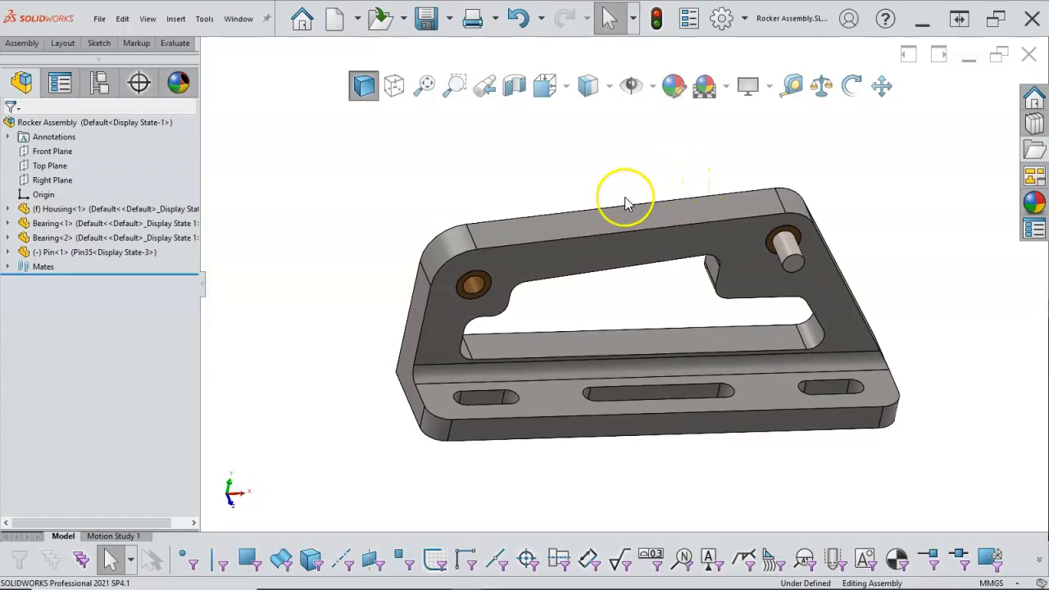
scroll(561, 259, "down", 2)
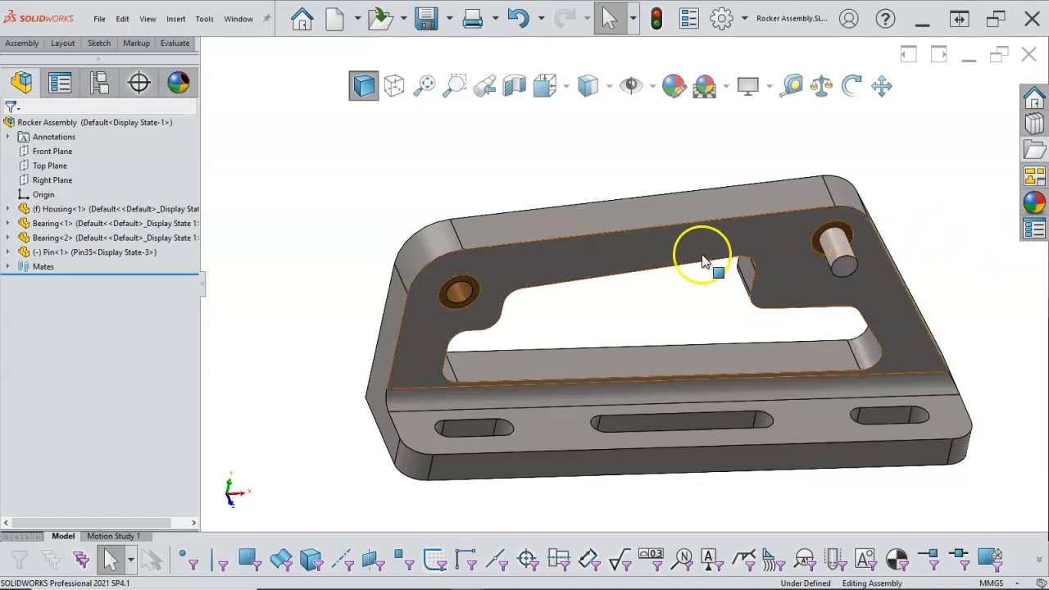
middle_click_drag(711, 271, 766, 347)
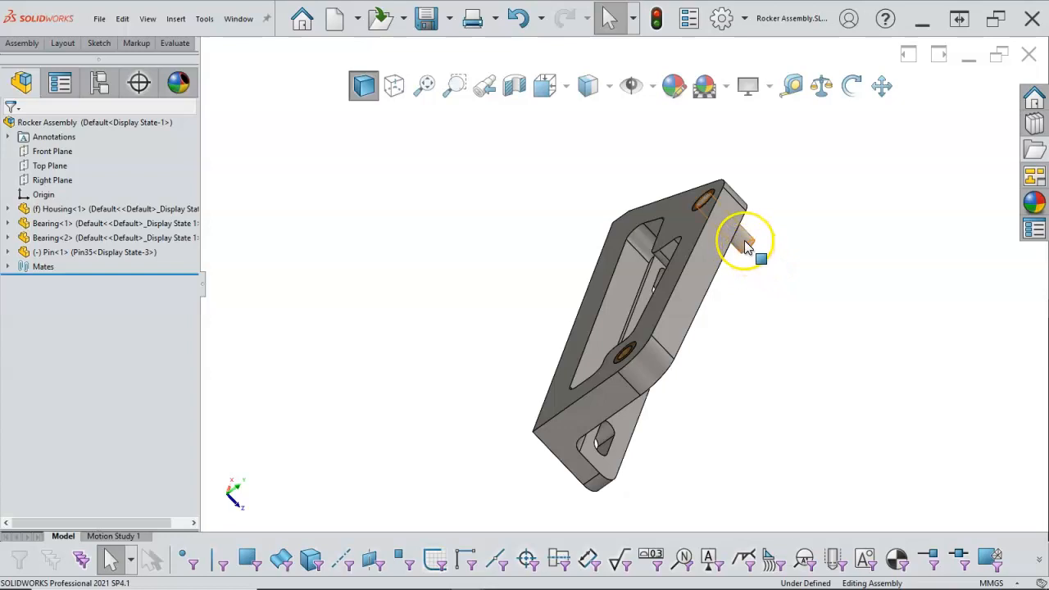
left_click_drag(740, 242, 642, 348)
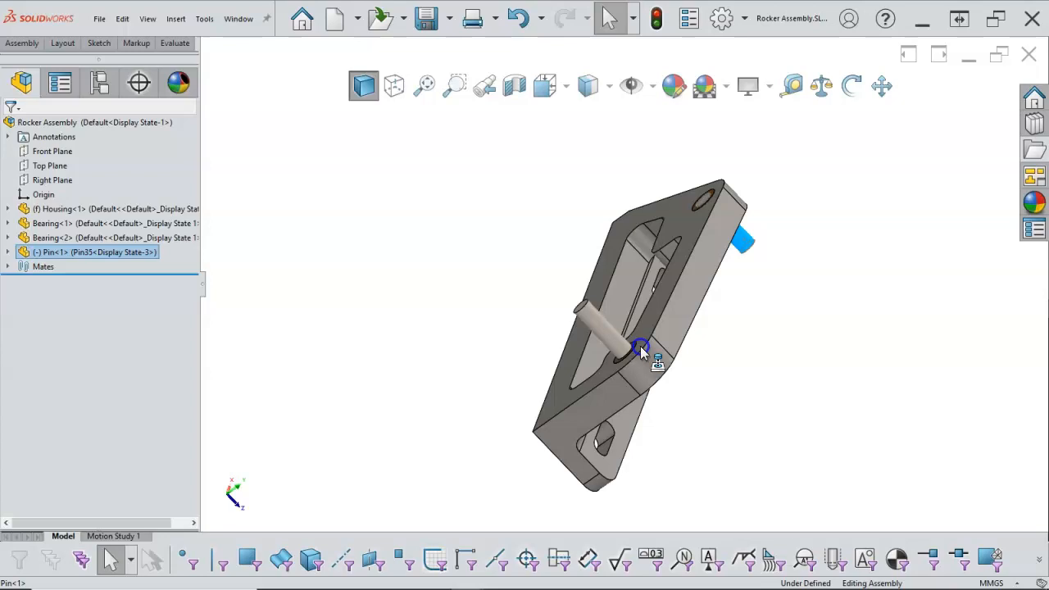
key("Tab")
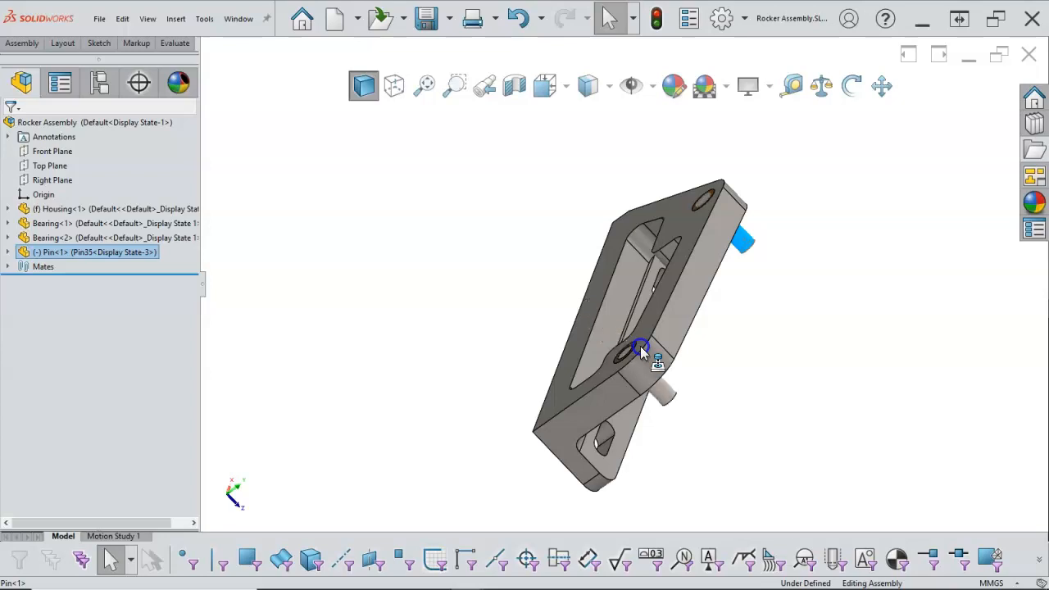
left_click_drag(641, 346, 640, 346)
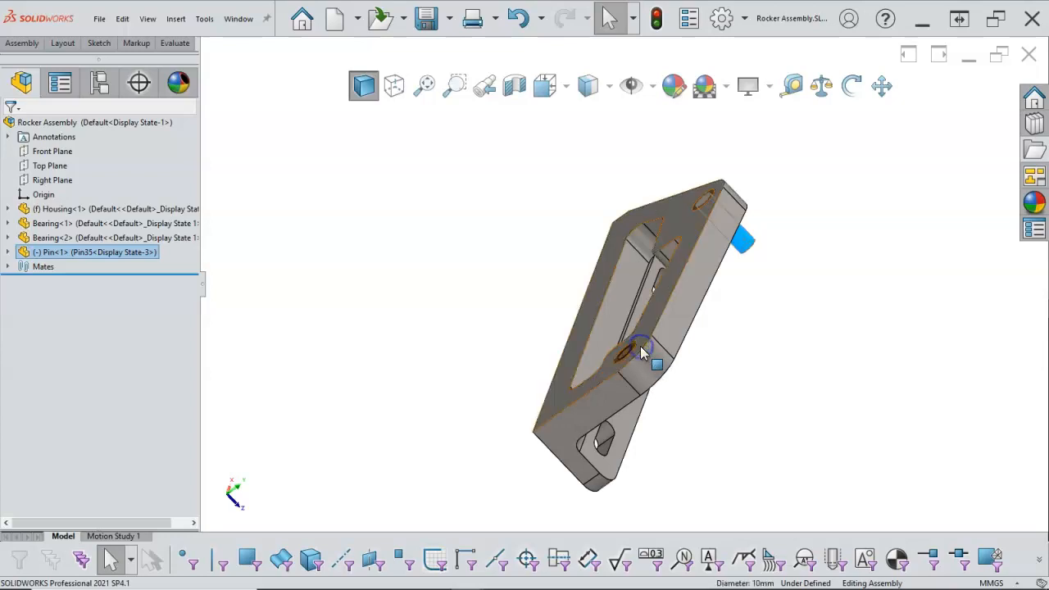
left_click(744, 309)
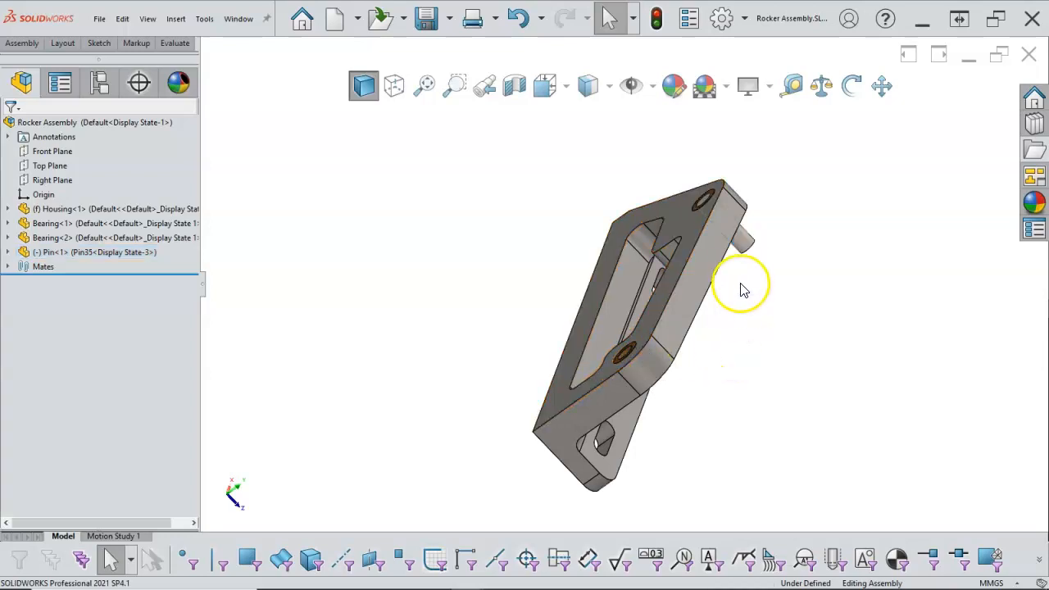
Step: Copy the Pin35 pin into the Housing's empty bearing, snapping it into place with the mate references
left_click_drag(743, 244, 633, 348, "alt")
left_click(747, 382)
middle_click_drag(745, 375, 686, 326)
Step: Change the second pin to the Pin28 configuration
left_click(553, 340)
right_click(554, 340)
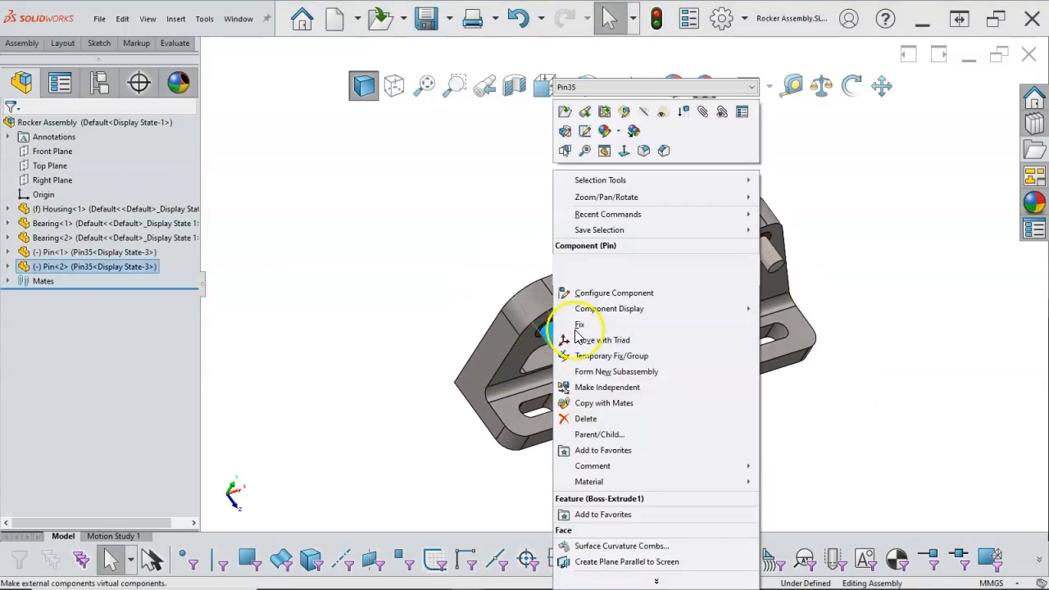
left_click(752, 87)
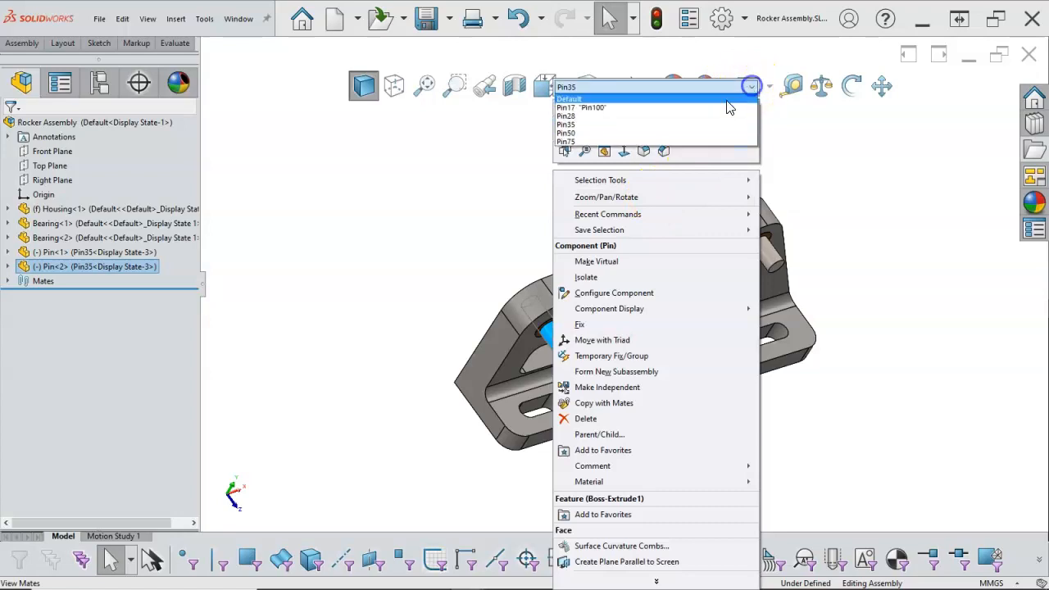
left_click(600, 119)
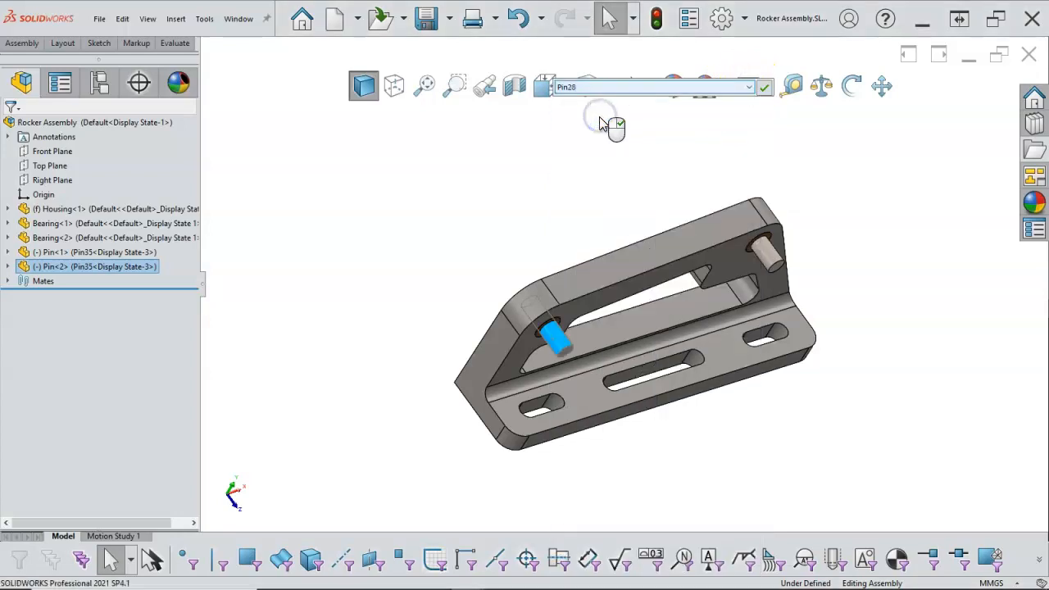
left_click(762, 90)
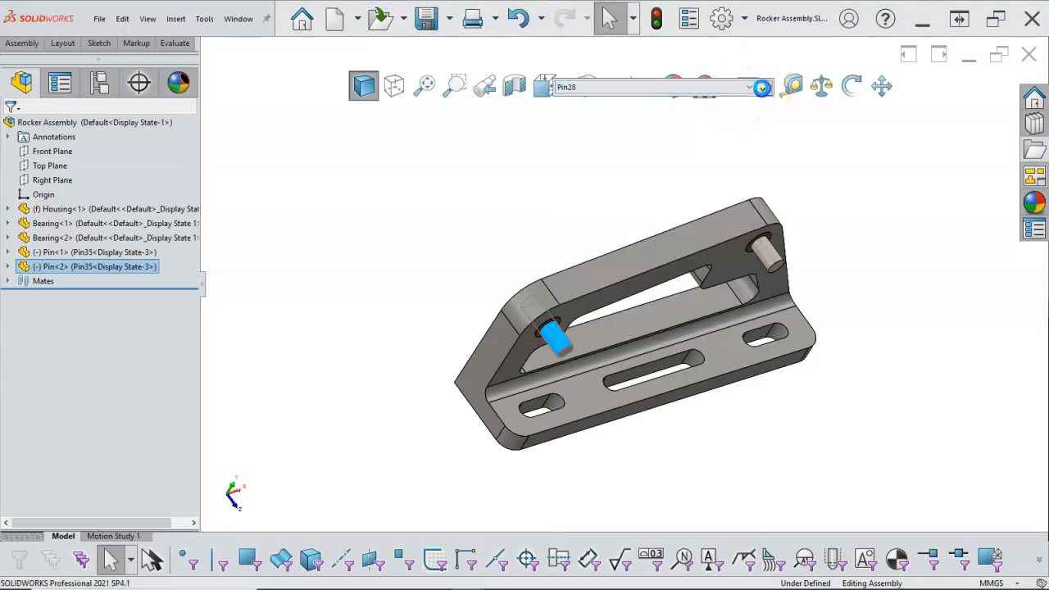
middle_click_drag(593, 176, 670, 318)
key("Escape")
scroll(644, 340, "down", 3)
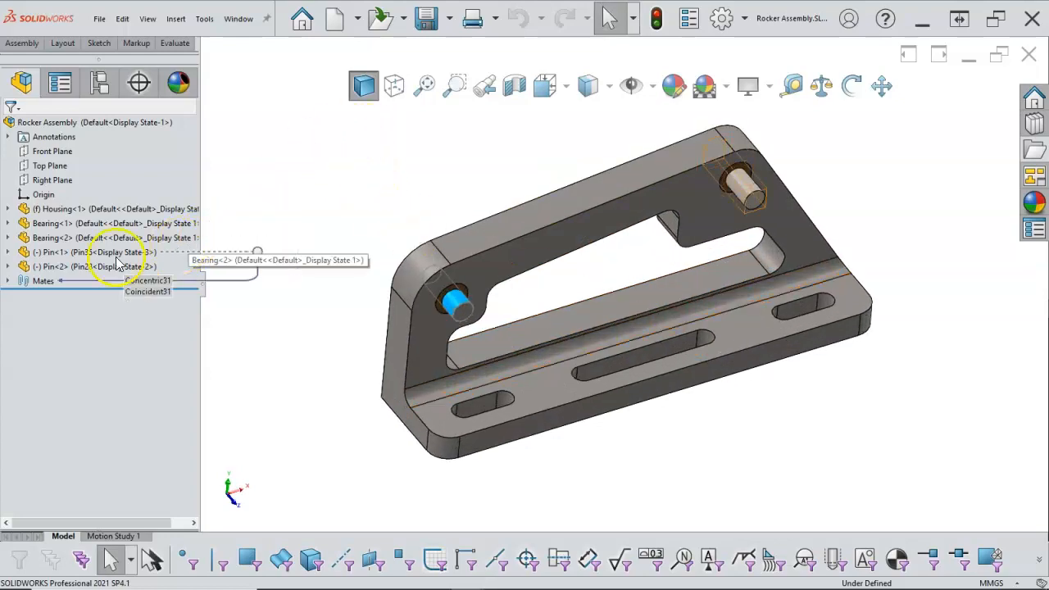
mouse_move(37, 257)
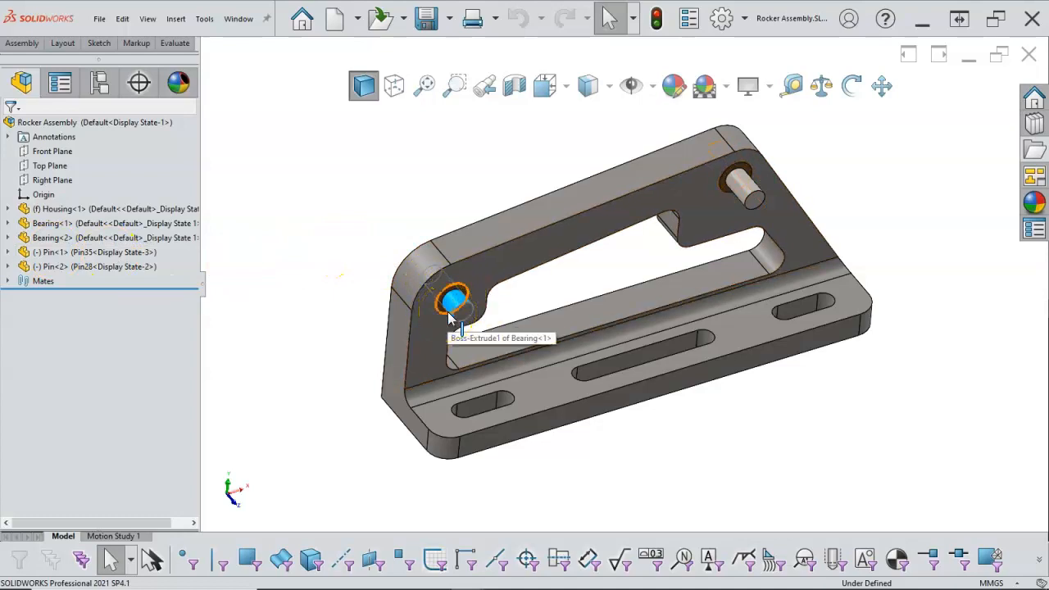
left_click_drag(449, 319, 314, 251)
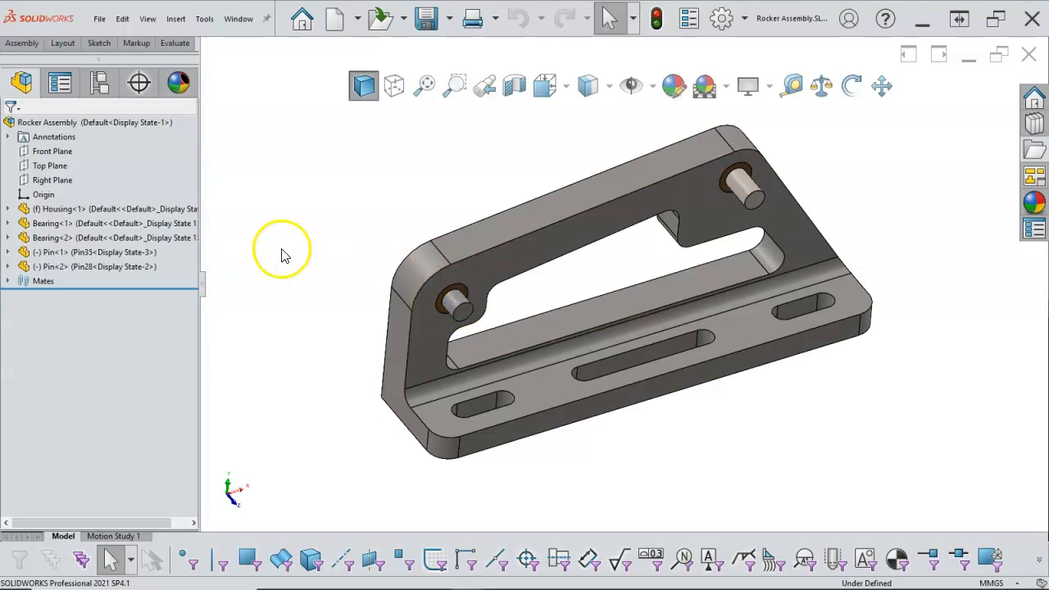
middle_click_drag(283, 251, 285, 264)
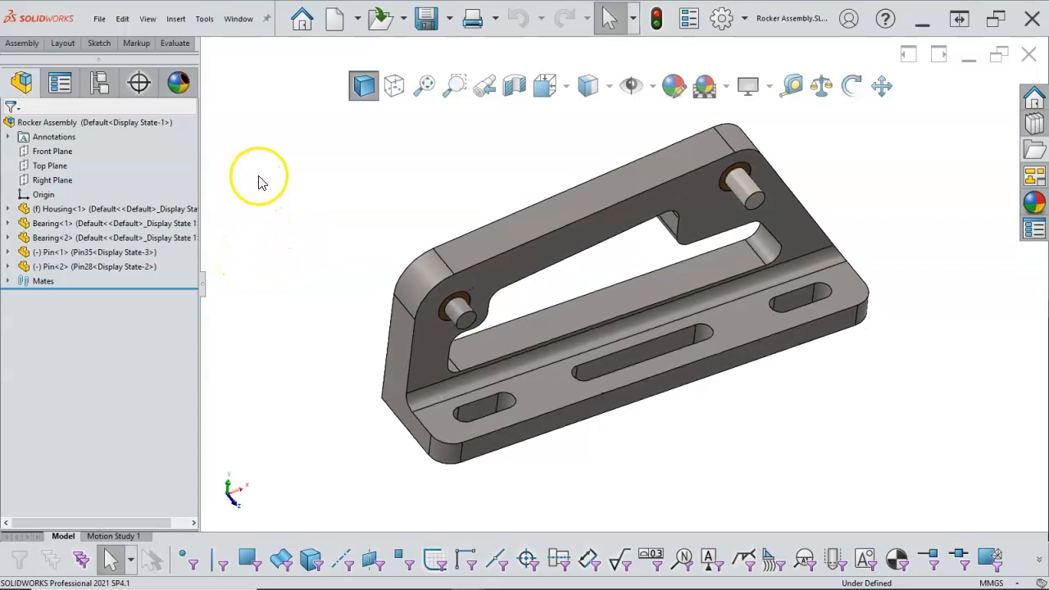
Step: Insert the Wheel Drive.SLDPRT part in its Default configuration, placing it freely beside the Housing's Pin28 end
left_click(1038, 150)
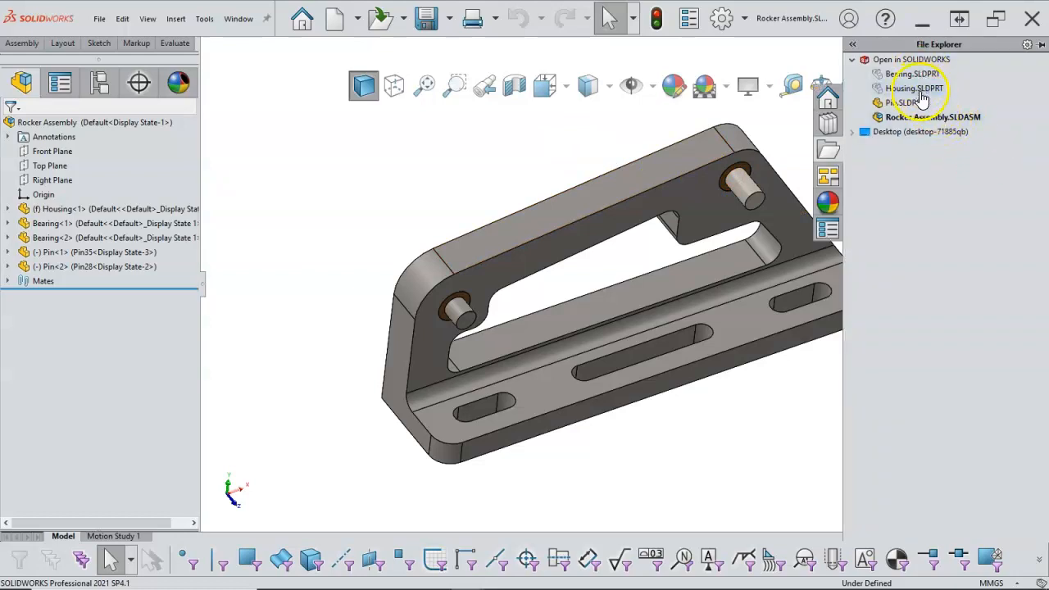
left_click(500, 164)
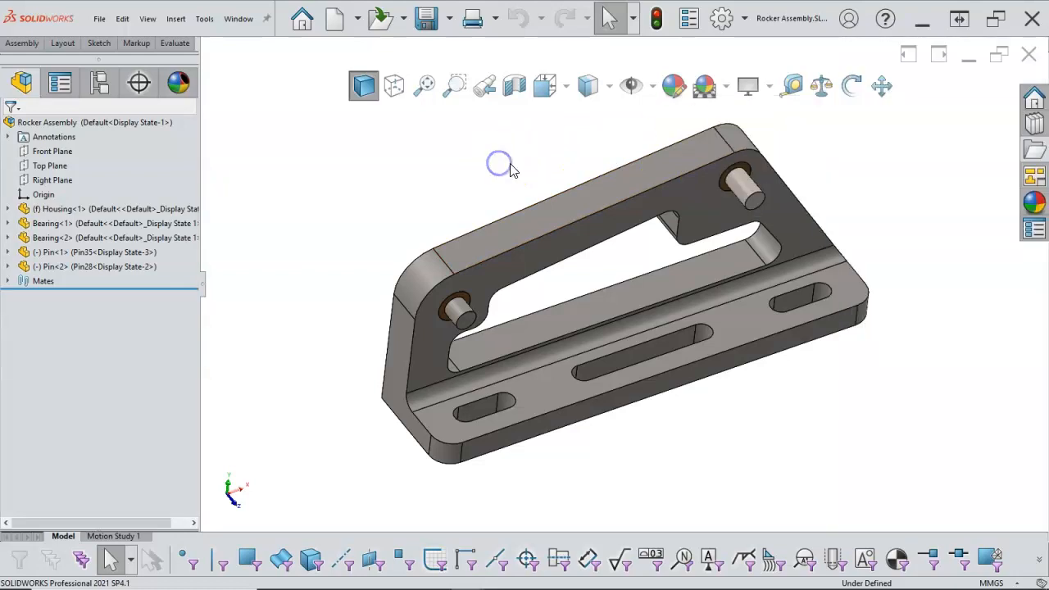
left_click(176, 18)
mouse_move(220, 50)
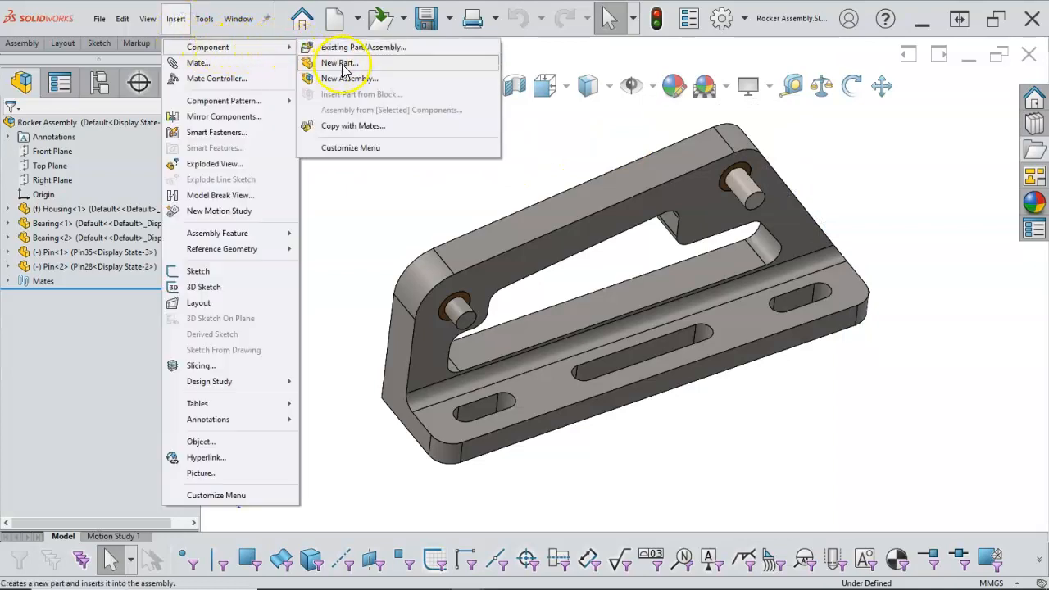
left_click(344, 47)
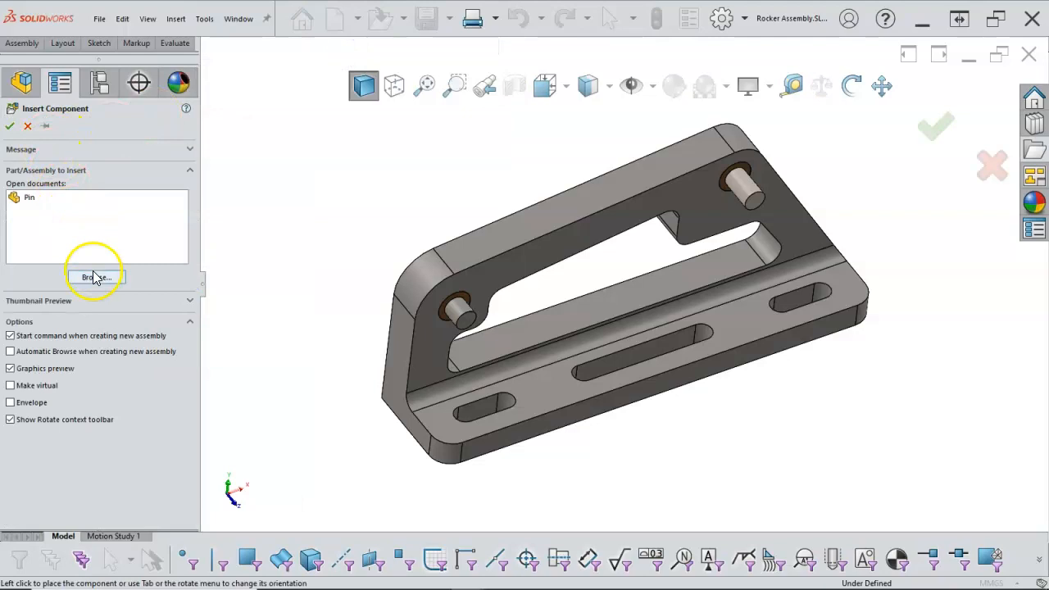
left_click(96, 278)
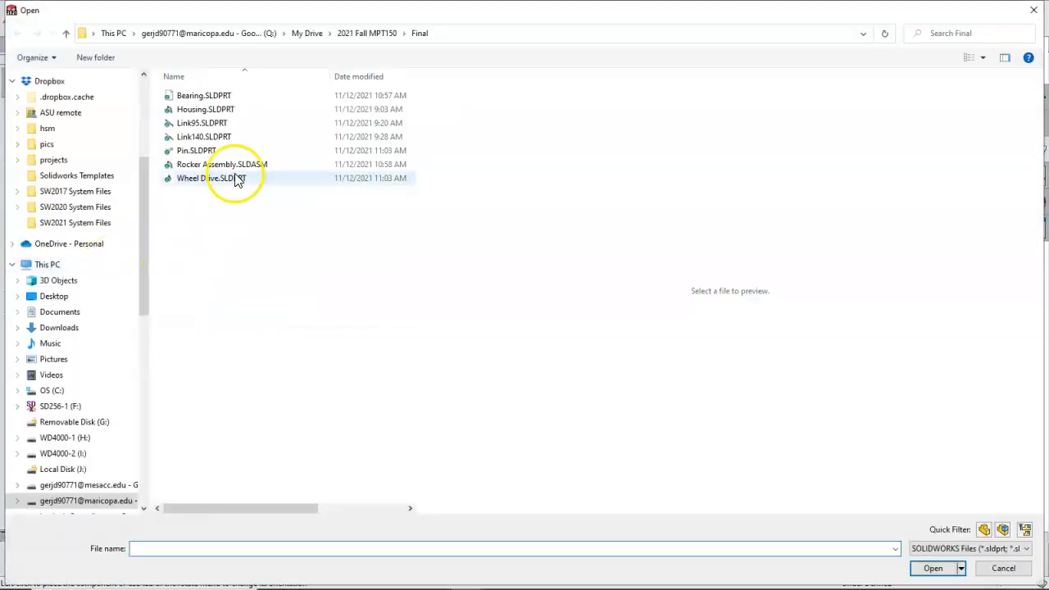
left_click(232, 180)
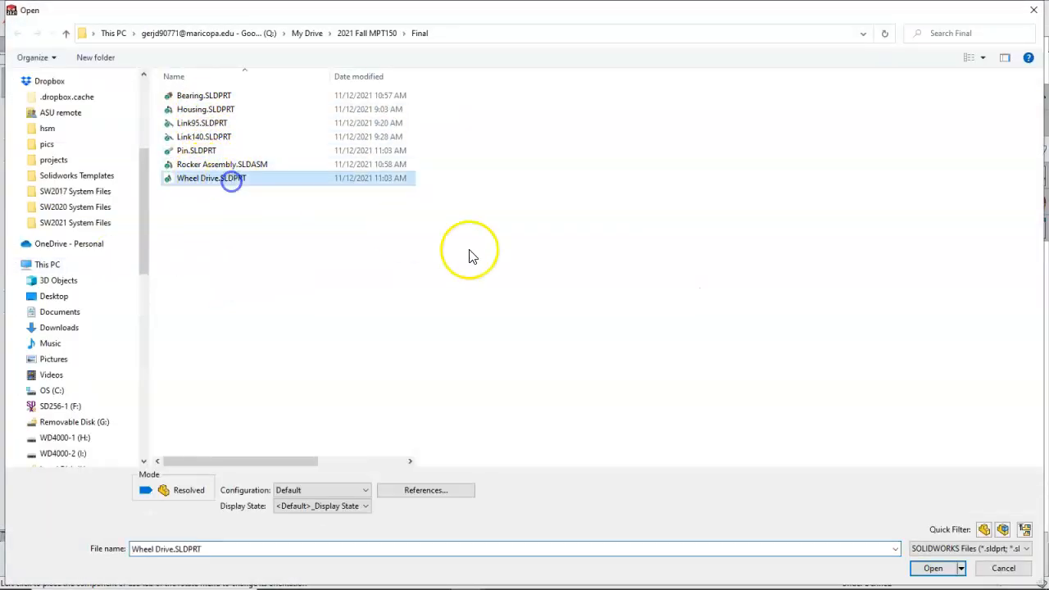
left_click(930, 566)
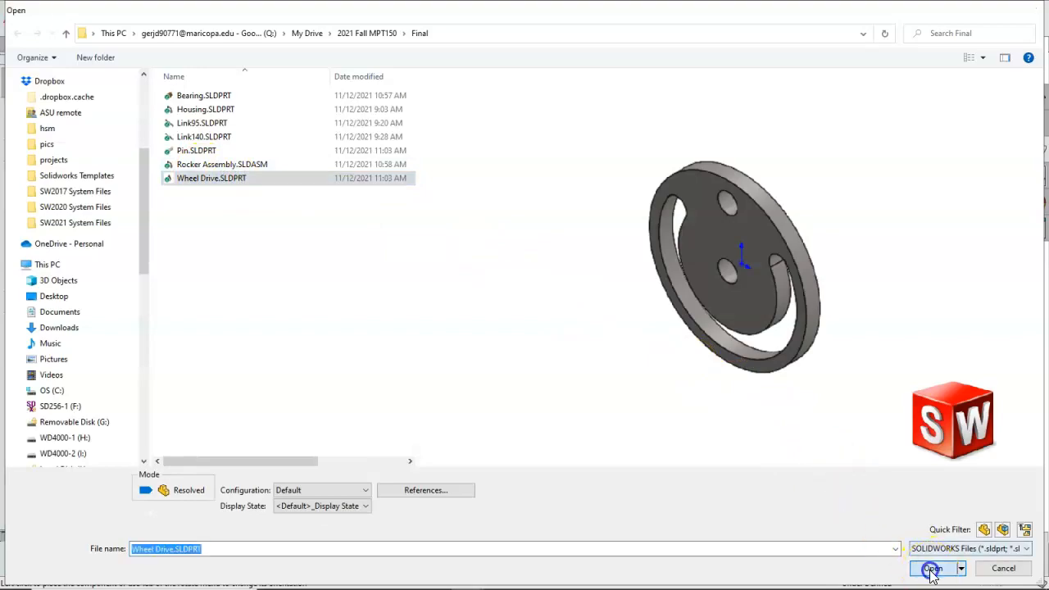
scroll(480, 329, "down", 1)
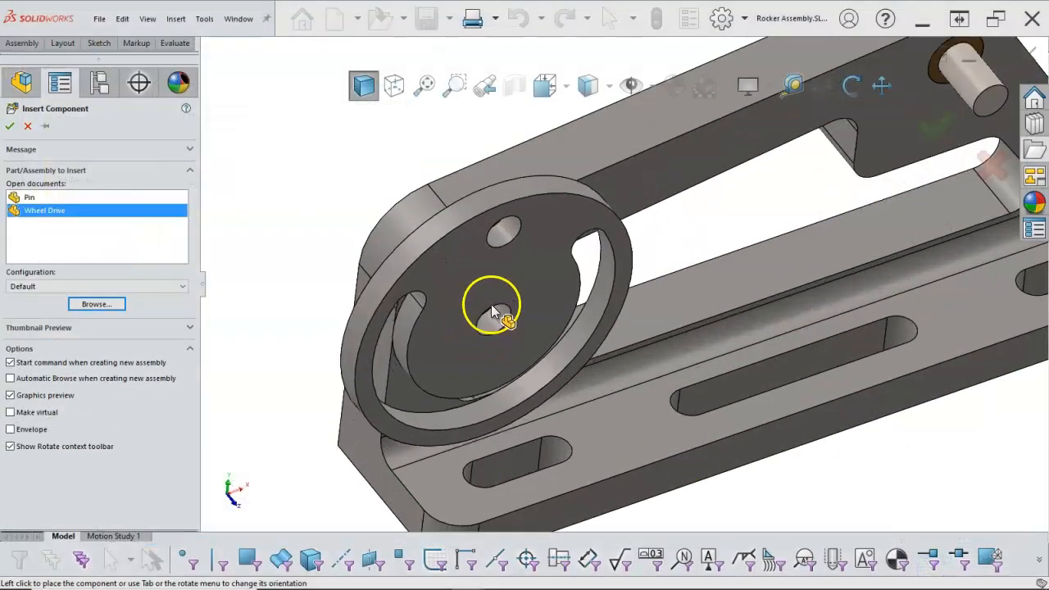
scroll(388, 206, "up", 1)
left_click(387, 205)
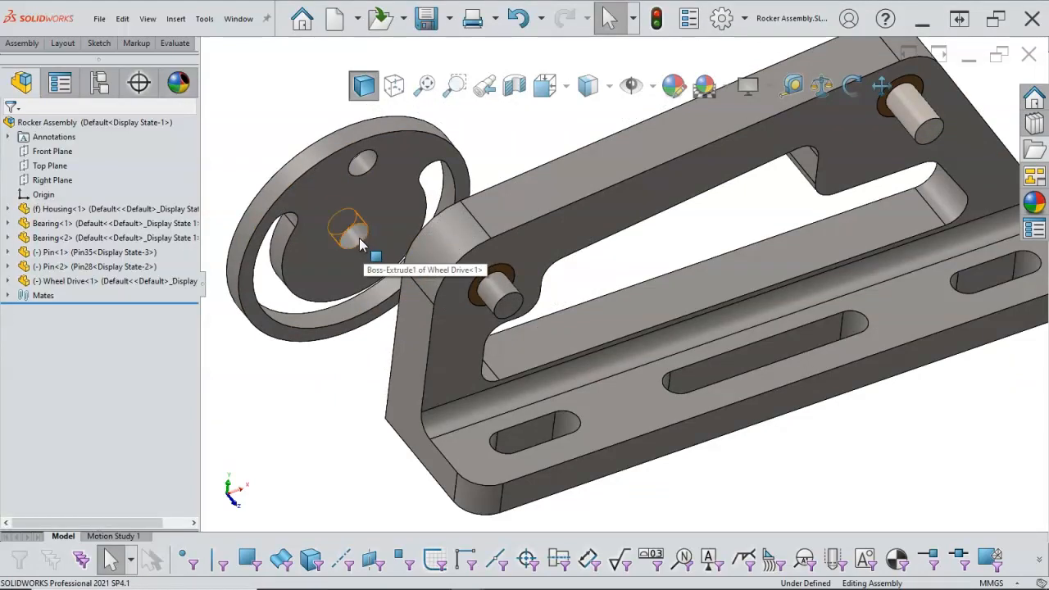
Step: Mate the Wheel Drive's central hole concentric with the cylindrical face of the Pin28 pin
left_click(360, 244)
left_click(494, 290, "ctrl")
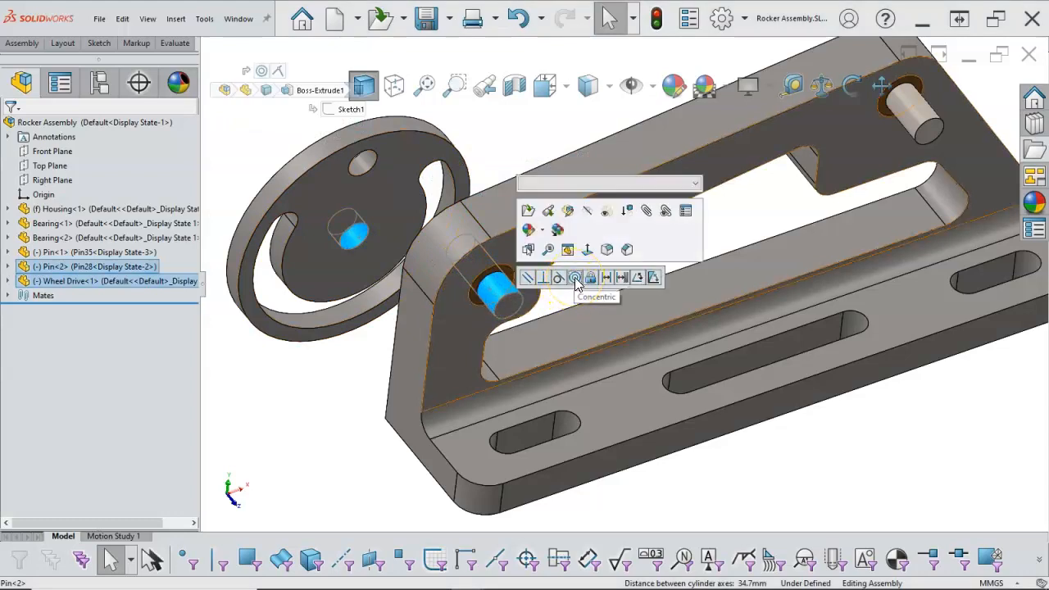
left_click(576, 279)
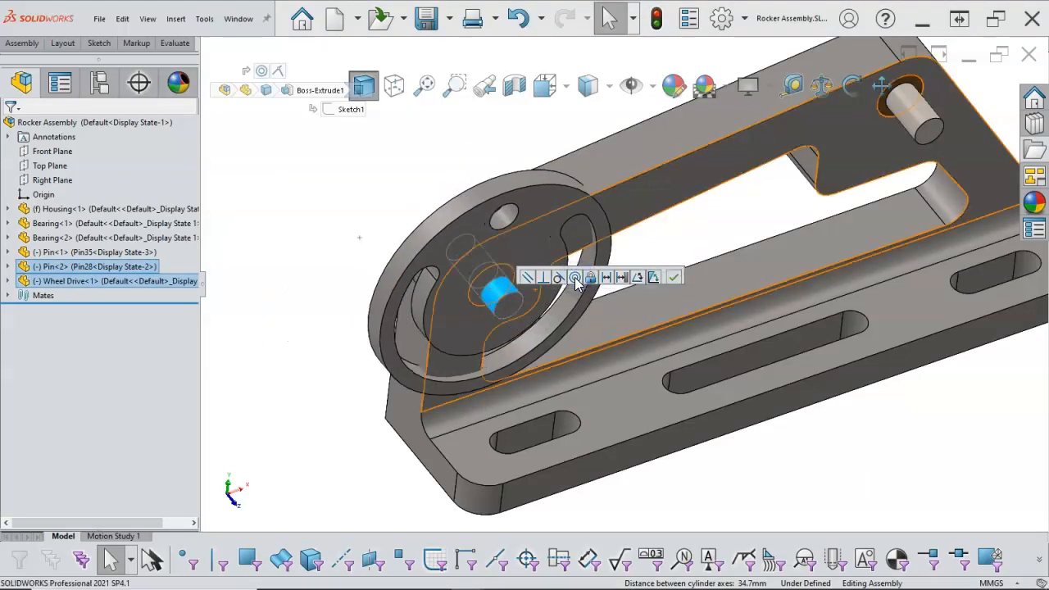
left_click(586, 287)
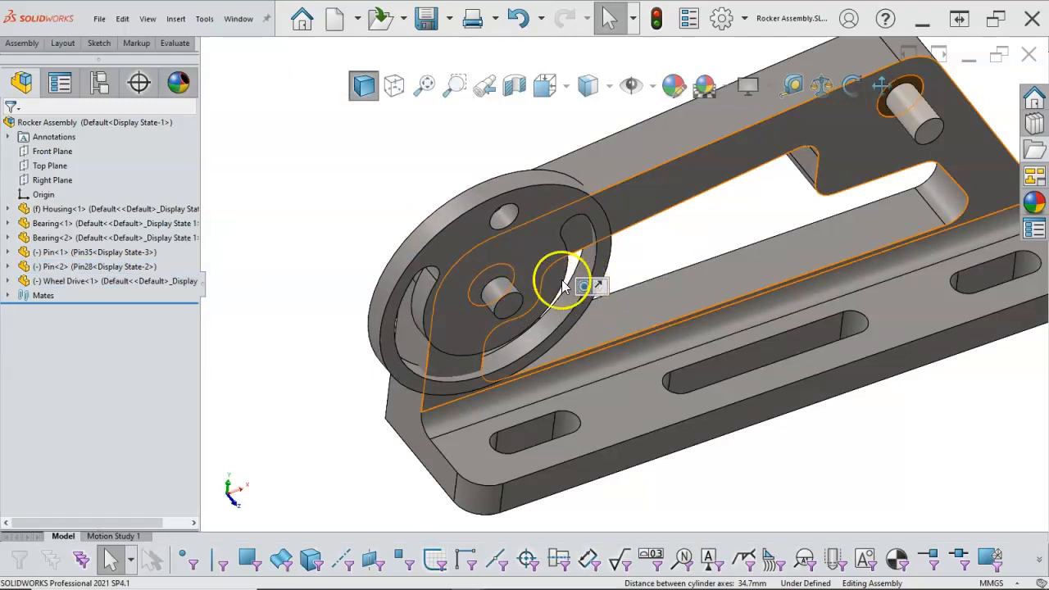
Step: Slide the Wheel Drive along its pin and mate its outer face coincident with the pin's end face
left_click_drag(462, 257, 492, 263)
left_click(508, 307)
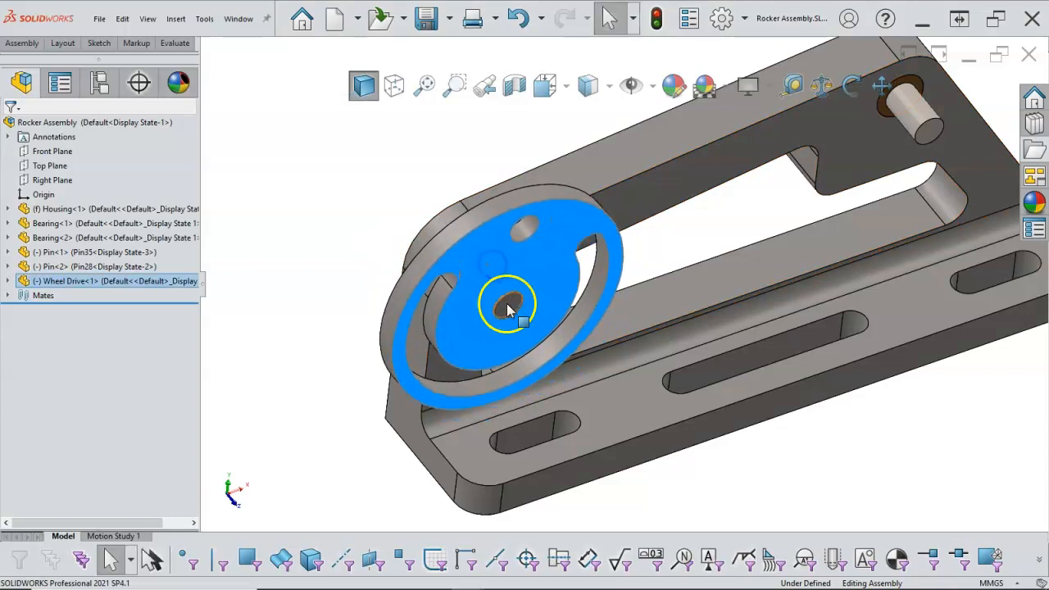
left_click(510, 279, "ctrl")
left_click(551, 268)
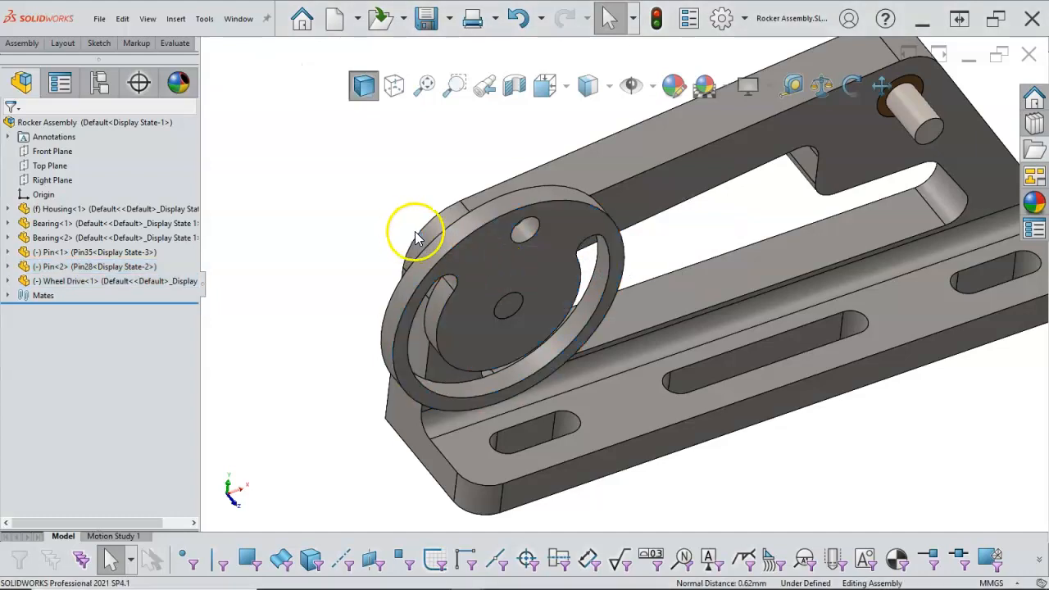
Step: Examine the Wheel Drive's rotation about its pin with the origins displayed, and hide the origins again
scroll(402, 232, "up", 1)
middle_click_drag(402, 231, 419, 178)
scroll(410, 191, "down", 1)
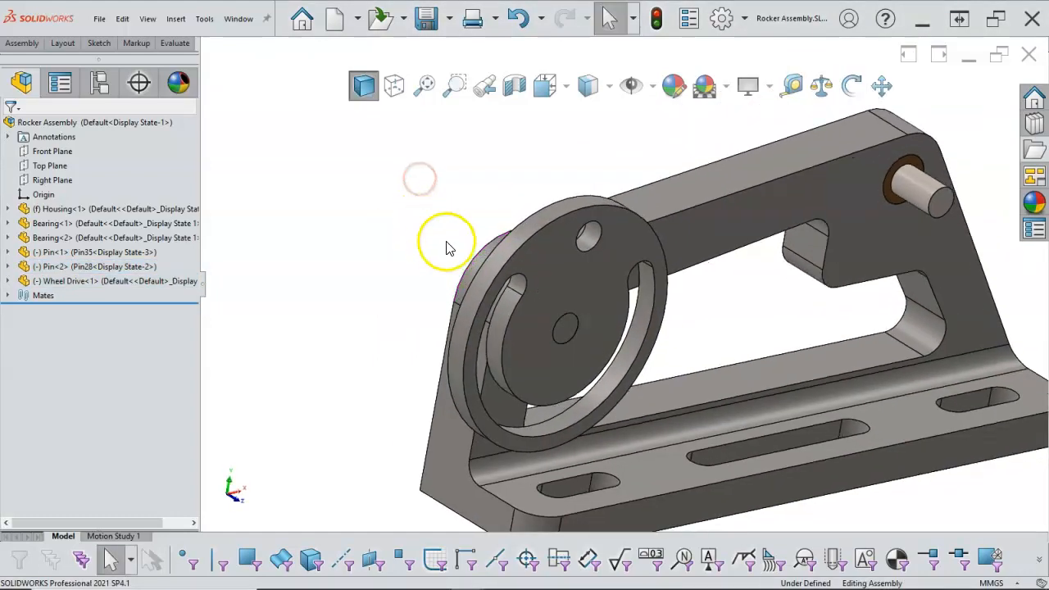
scroll(501, 256, "down", 2)
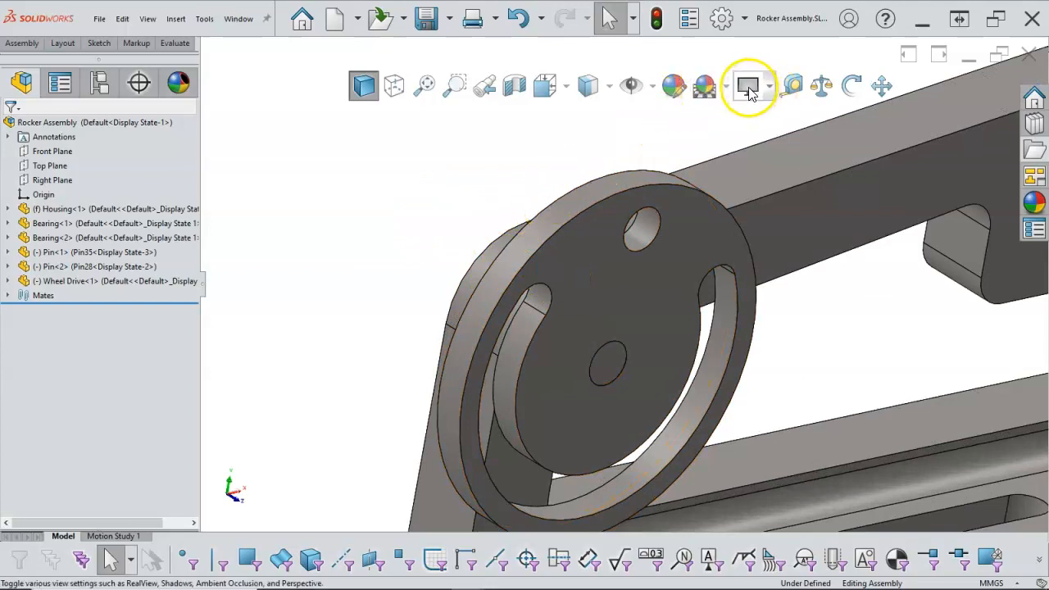
left_click(653, 86)
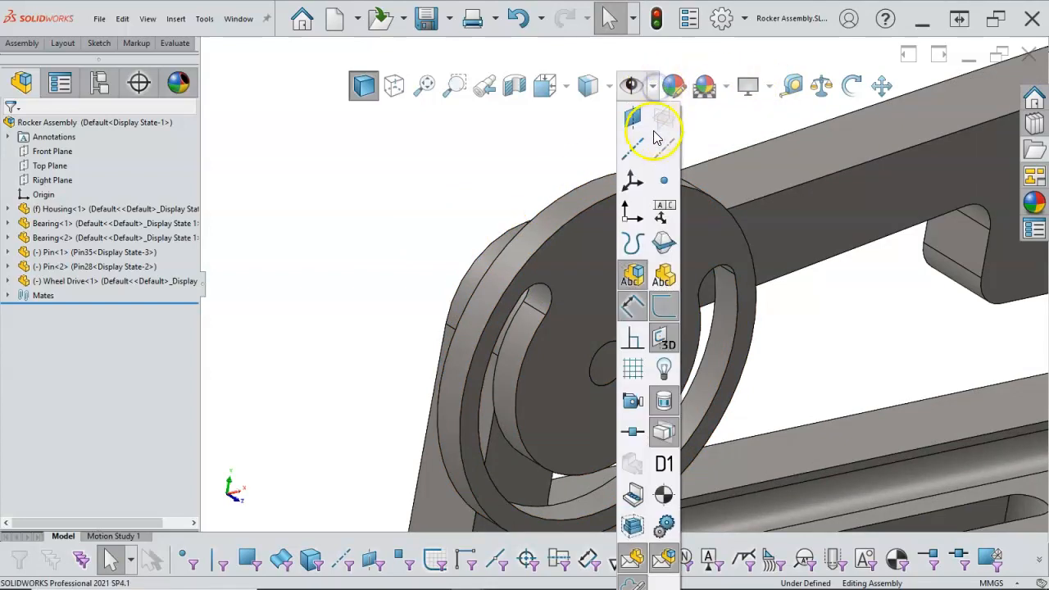
left_click(636, 205)
left_click(475, 151)
left_click_drag(518, 210, 680, 363)
left_click(464, 271)
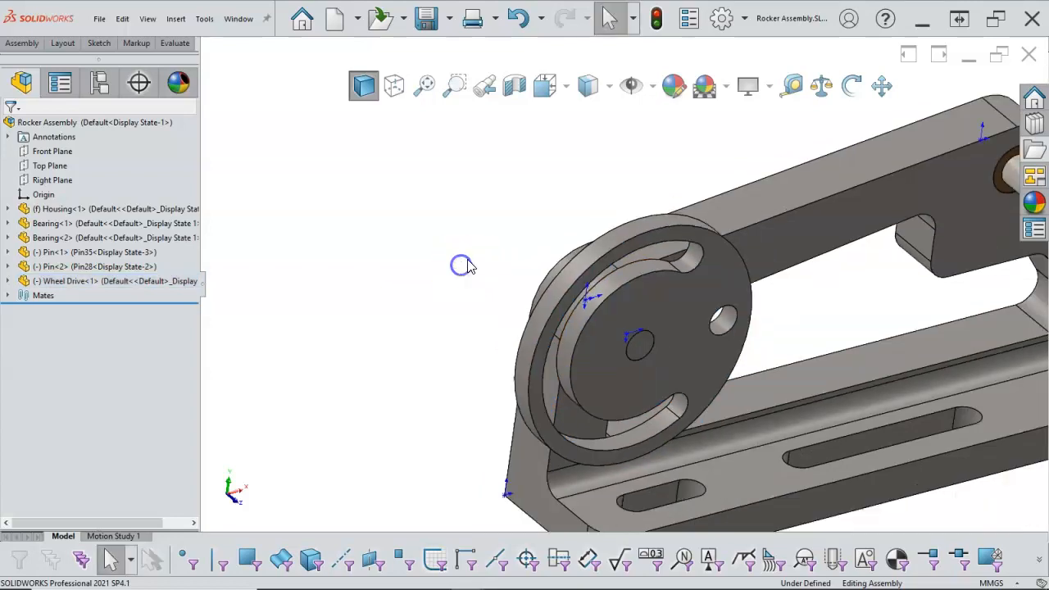
left_click_drag(615, 275, 565, 288)
left_click(507, 268)
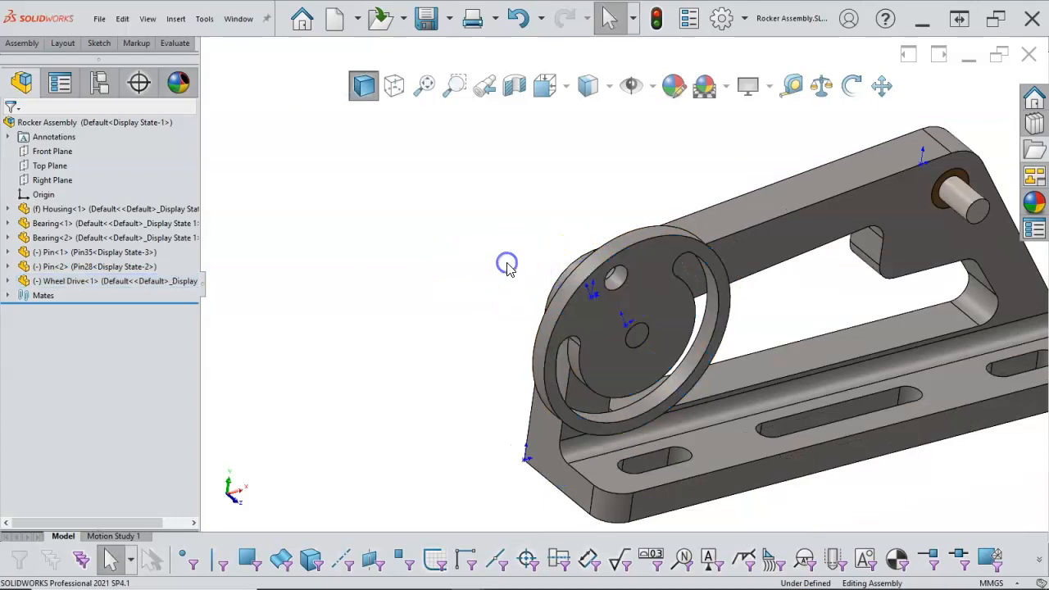
left_click(646, 85)
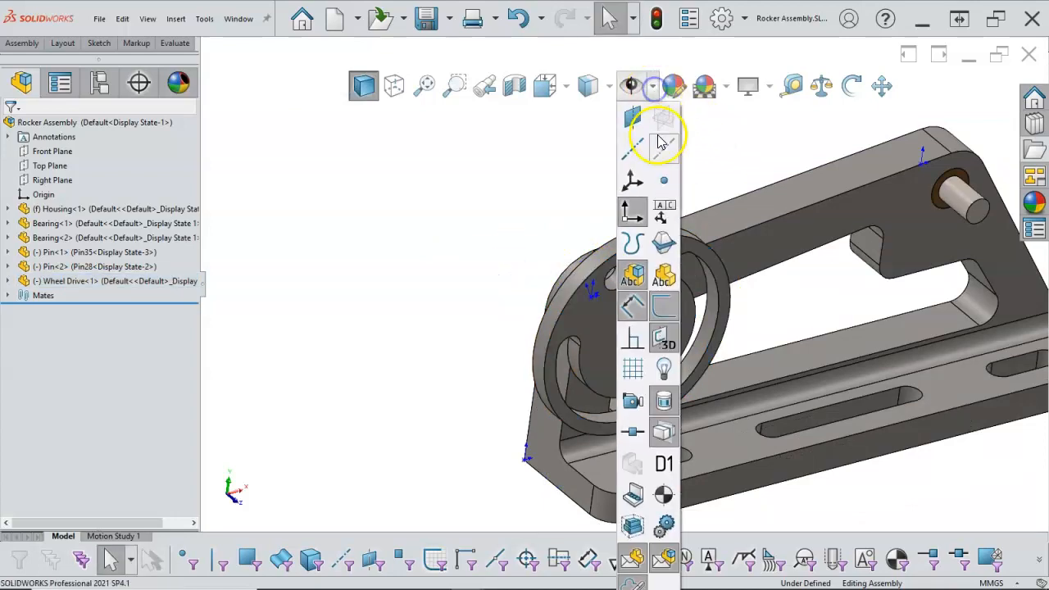
left_click(635, 212)
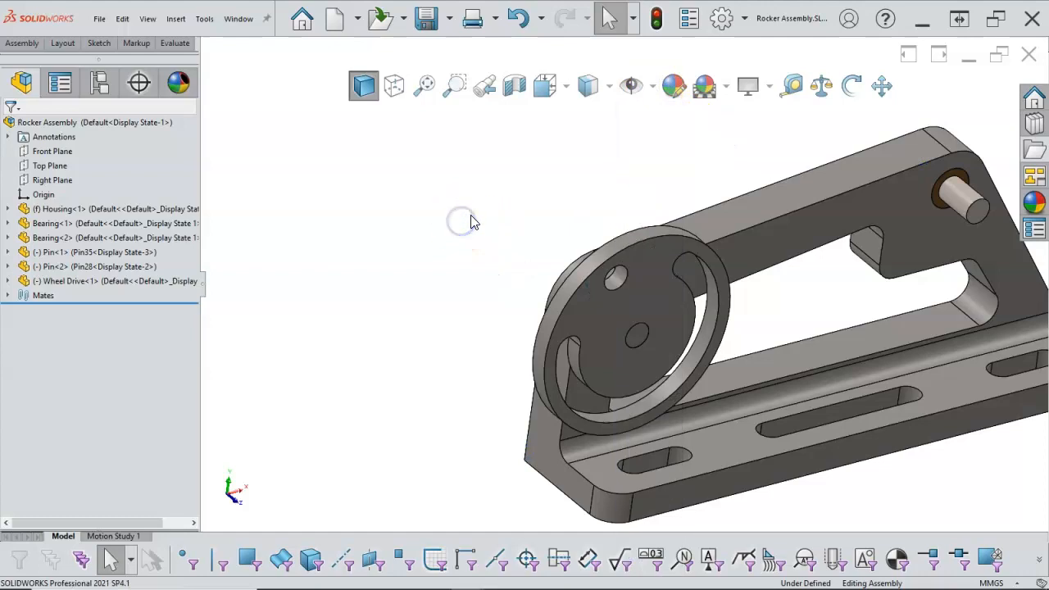
Step: Add a copy of the Pin28 pin to the assembly, placing it near the Wheel Drive's off-centre hole
scroll(689, 340, "down", 2)
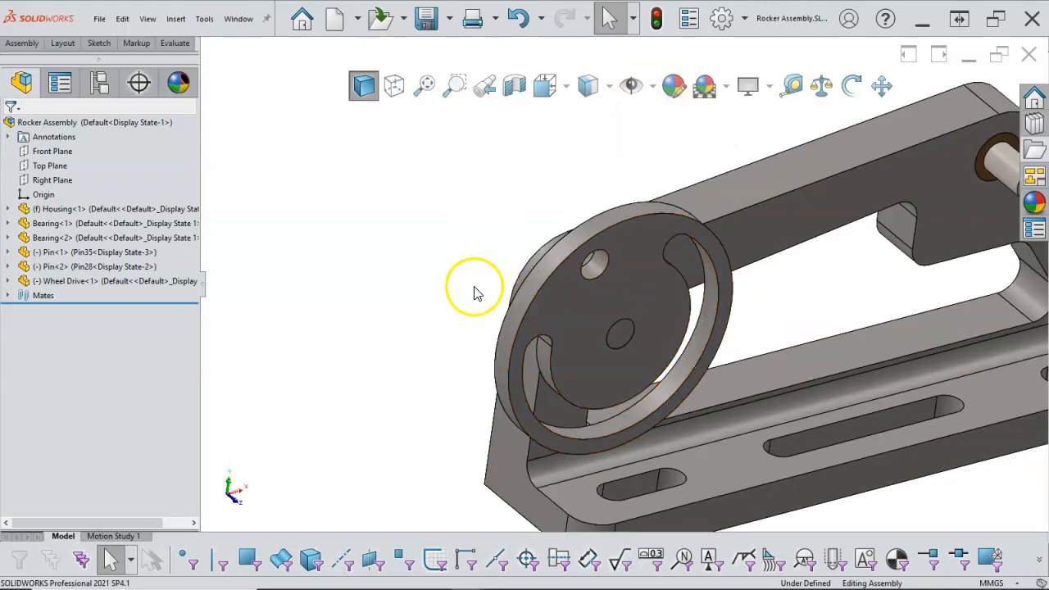
scroll(474, 294, "up", 1)
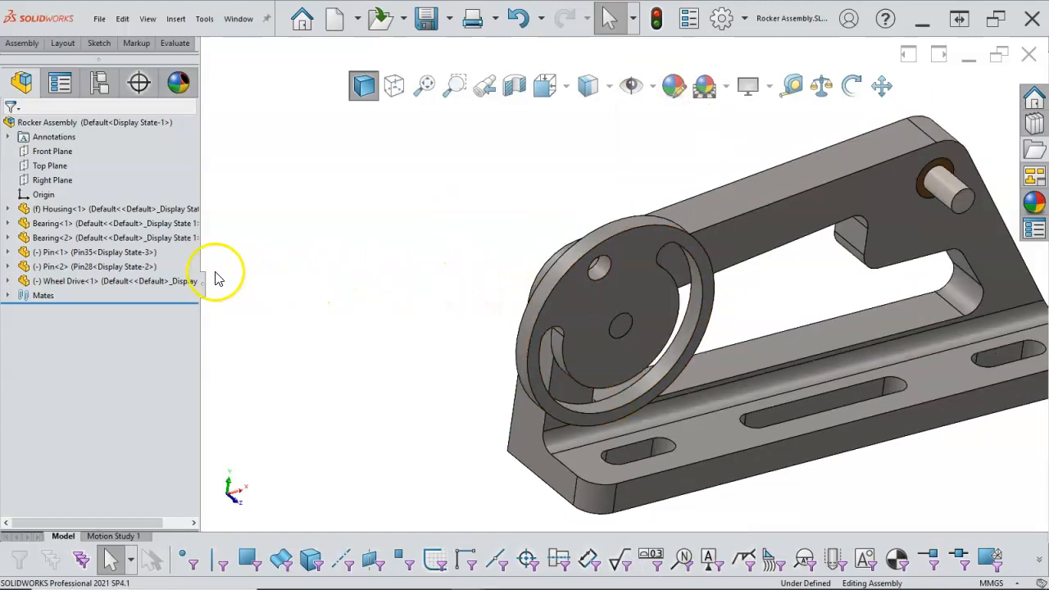
left_click_drag(112, 273, 631, 283)
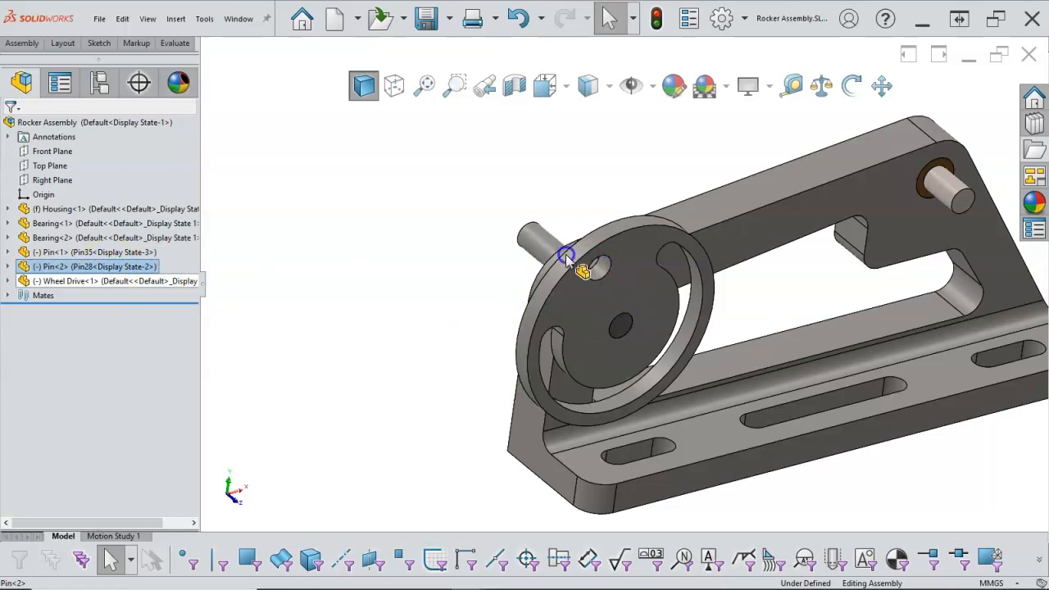
left_click_drag(566, 254, 567, 256)
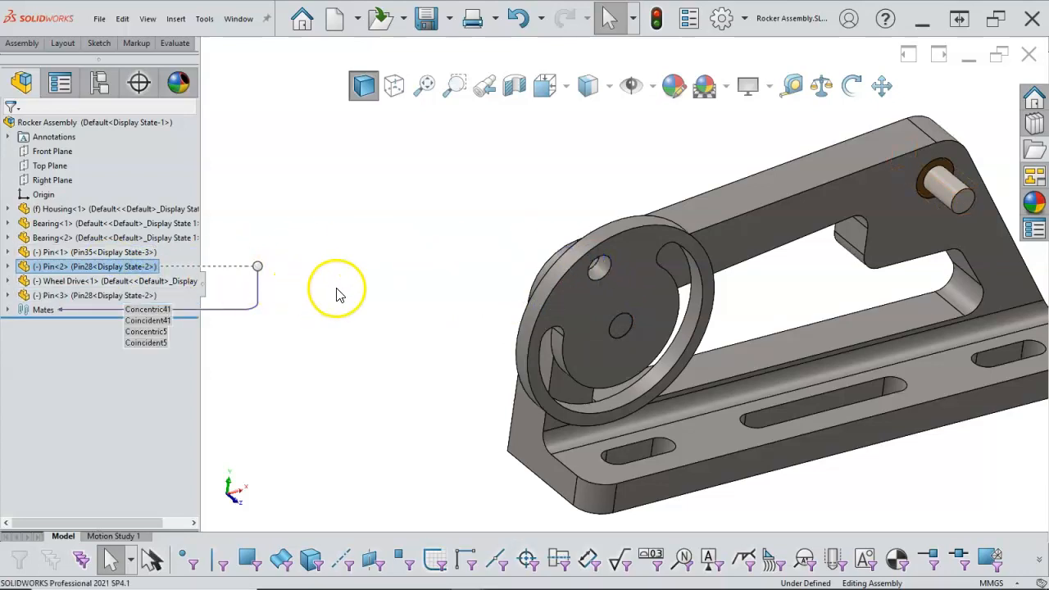
left_click(336, 289)
Step: Examine the assembly from several sides to locate the new Pin<3> copy and compare it with Pin<2>
scroll(396, 297, "down", 1)
scroll(397, 298, "up", 2)
middle_click(397, 298)
scroll(483, 310, "up", 5)
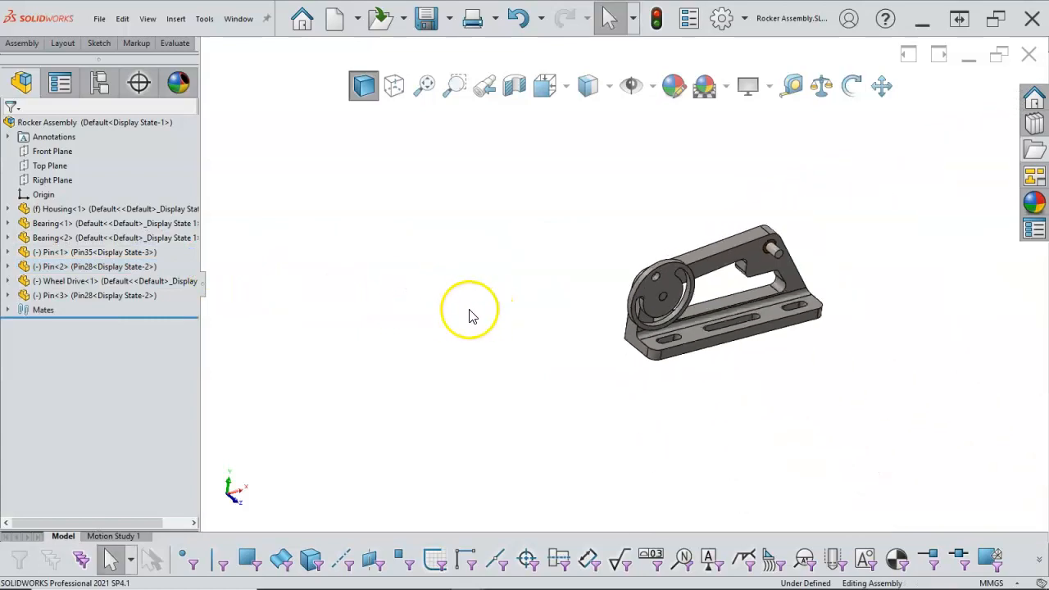
left_click(424, 85)
middle_click_drag(436, 155, 513, 244)
left_click(104, 296)
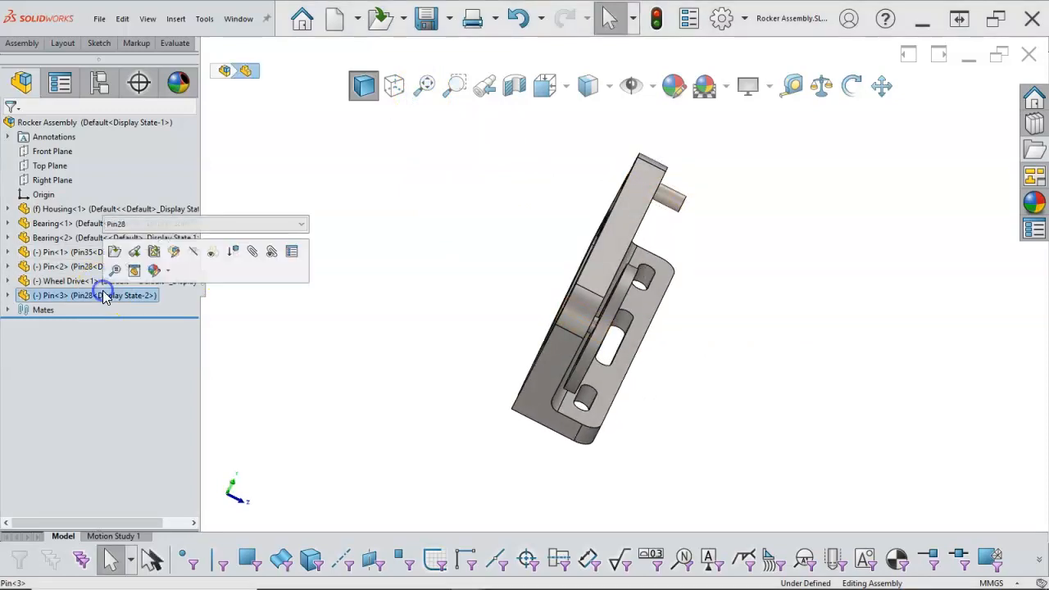
middle_click_drag(363, 254, 327, 255)
scroll(288, 277, "down", 2)
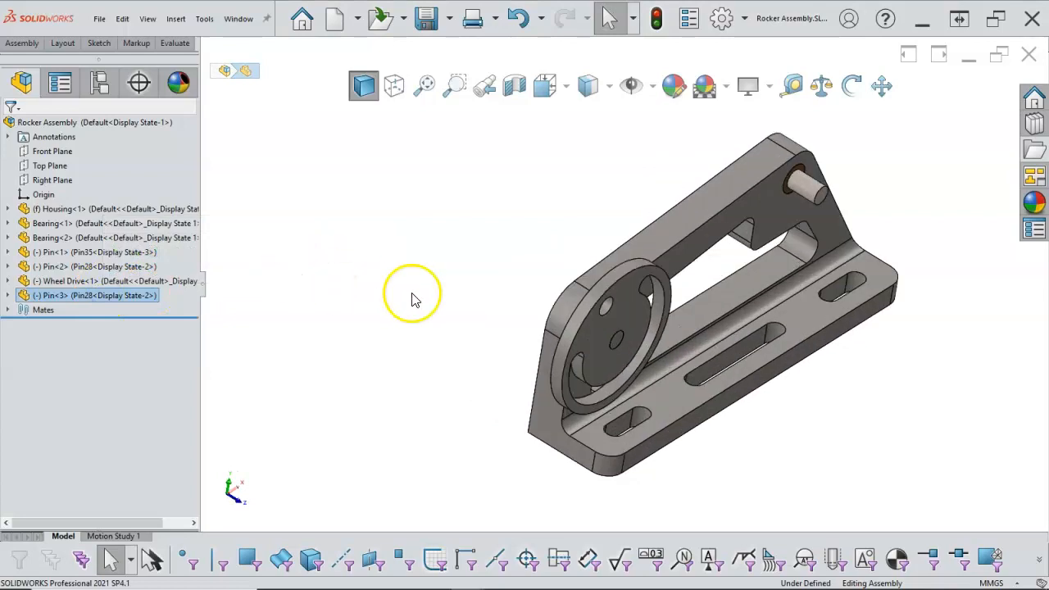
left_click(134, 255)
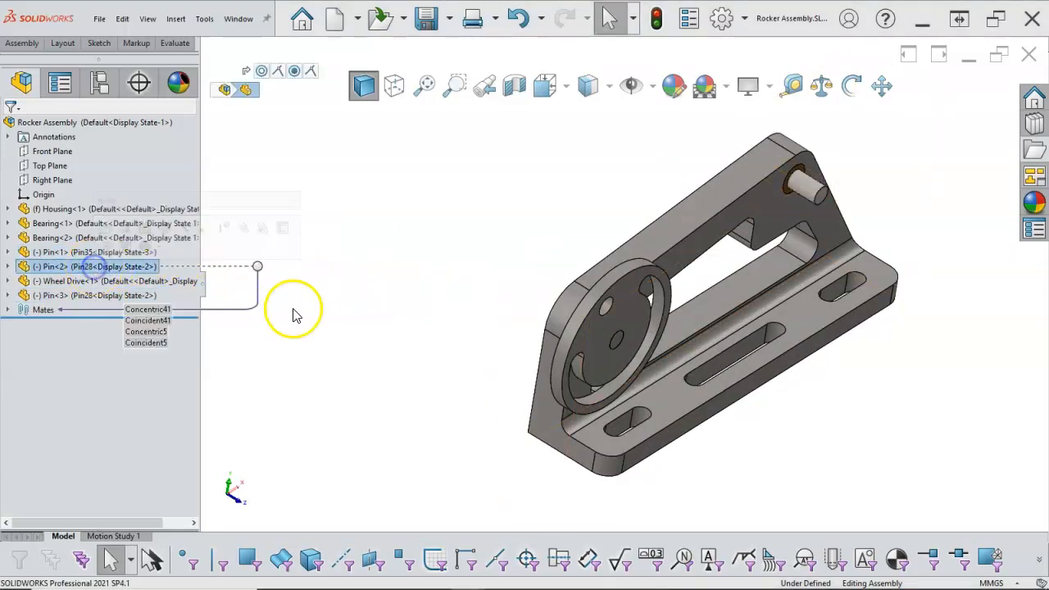
Step: Move the Pin<3> component out into the open space beside the Wheel Drive using Move Component
left_click(119, 297)
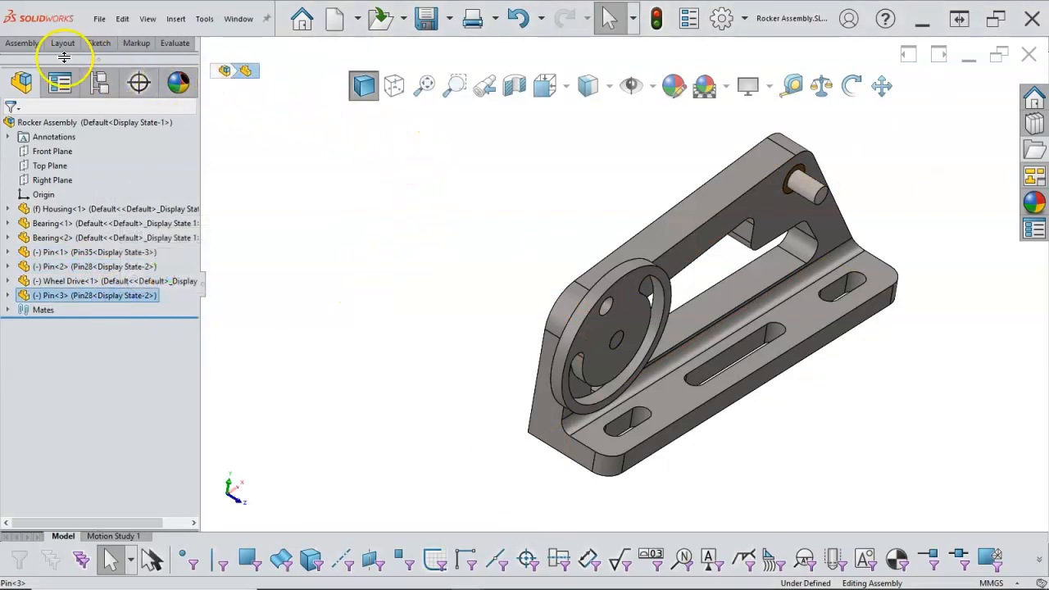
left_click(15, 45)
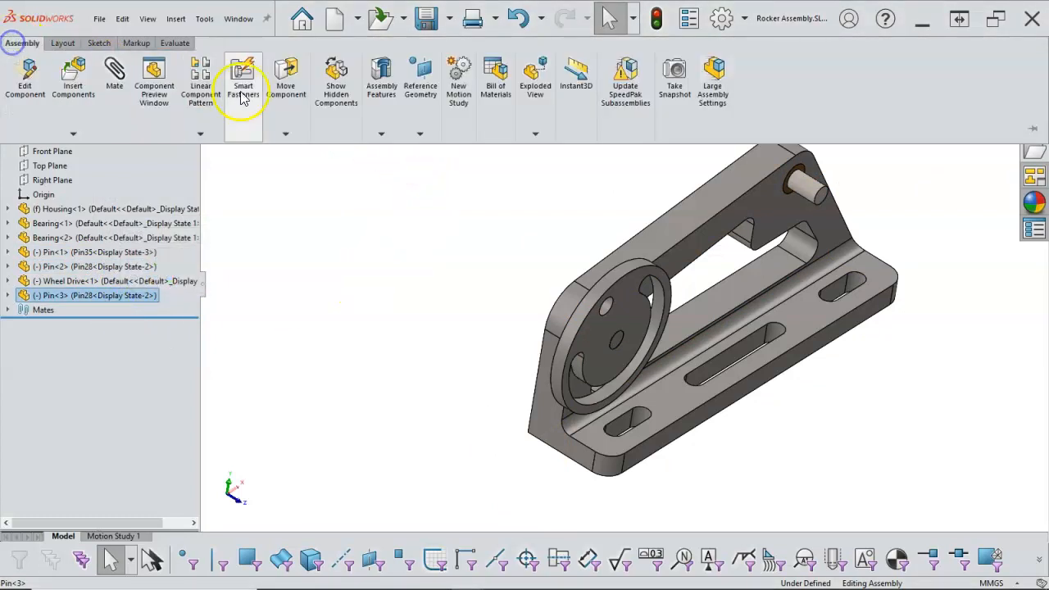
left_click(291, 90)
left_click_drag(376, 241, 474, 248)
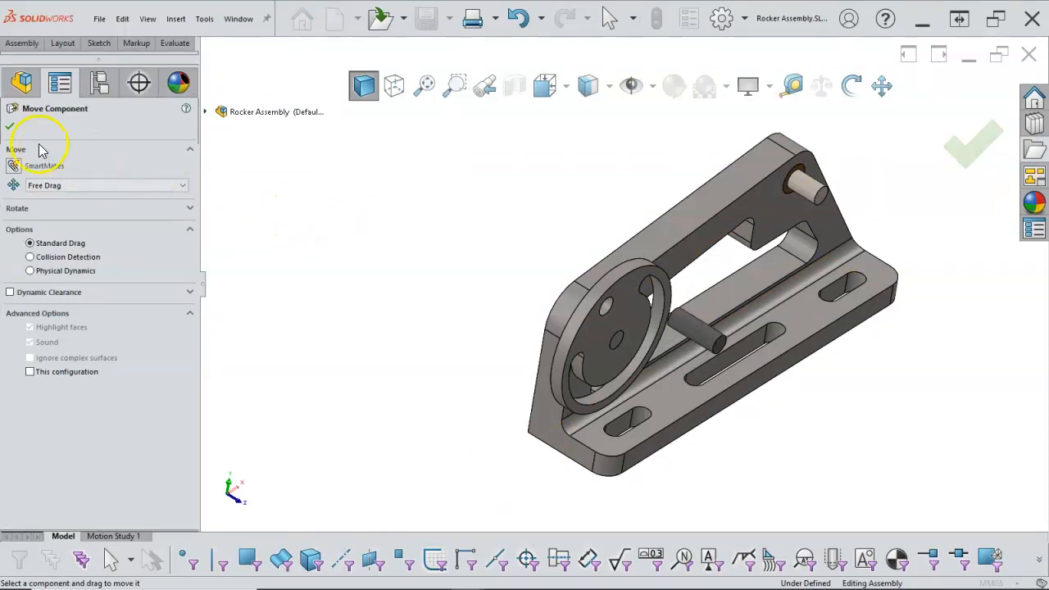
left_click(9, 128)
Step: Switch the Pin<3> component beside the Wheel Drive to the Pin17 configuration
scroll(631, 326, "down", 3)
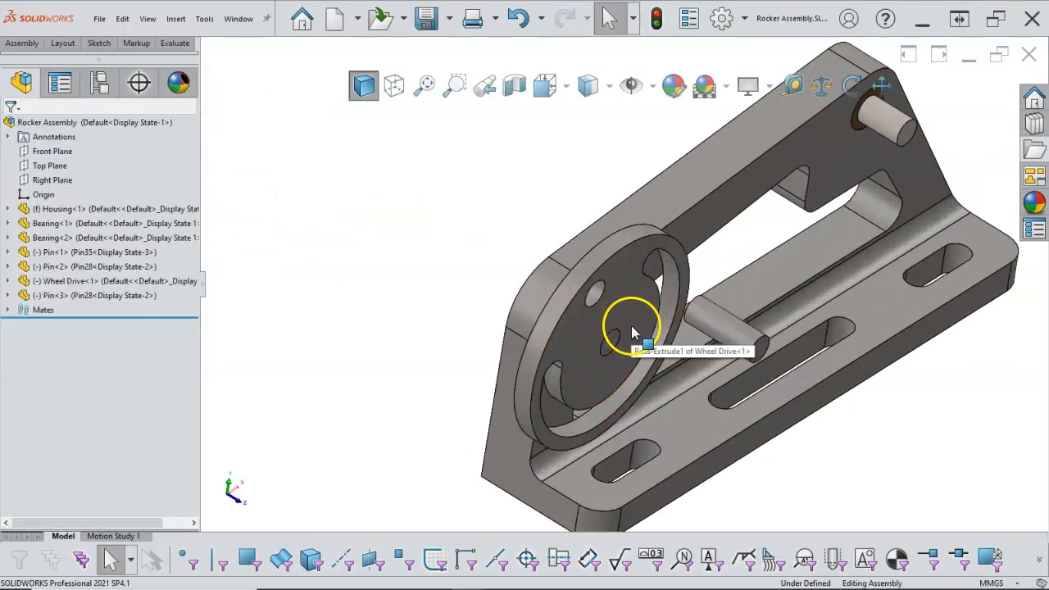
right_click(712, 323)
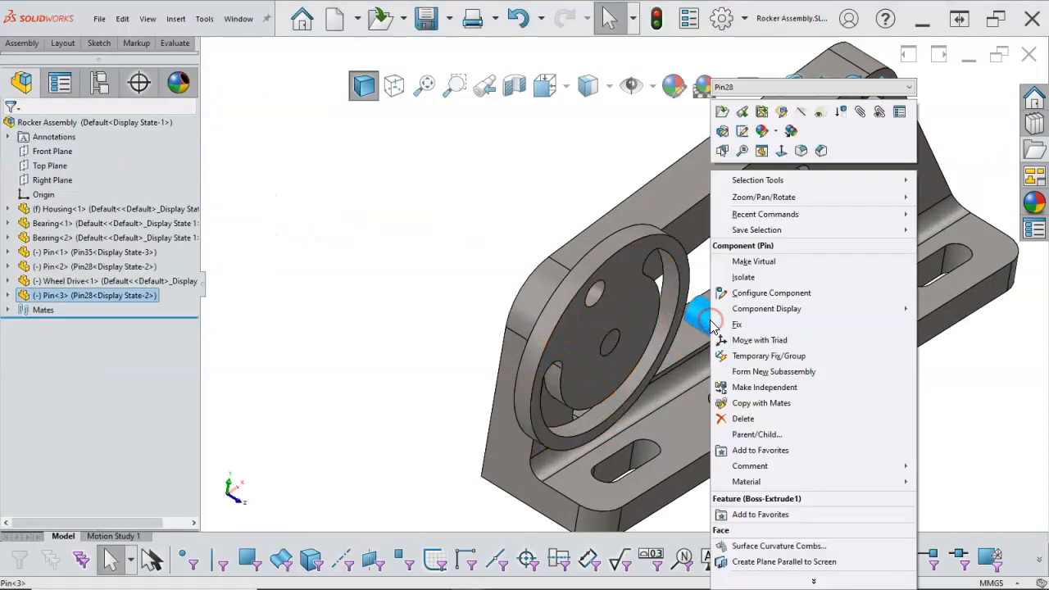
left_click(908, 88)
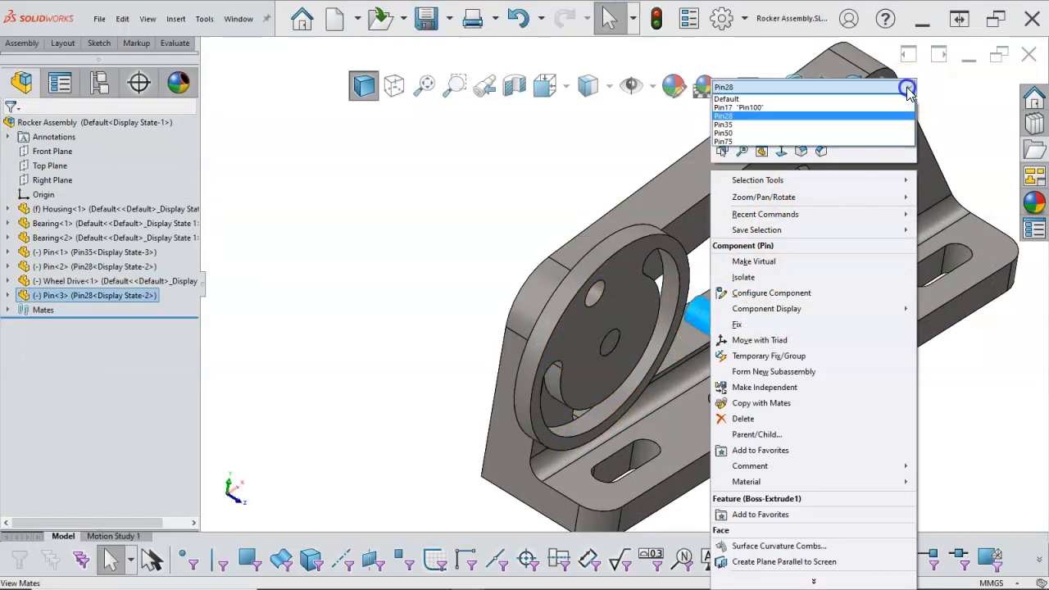
left_click(786, 107)
left_click(922, 87)
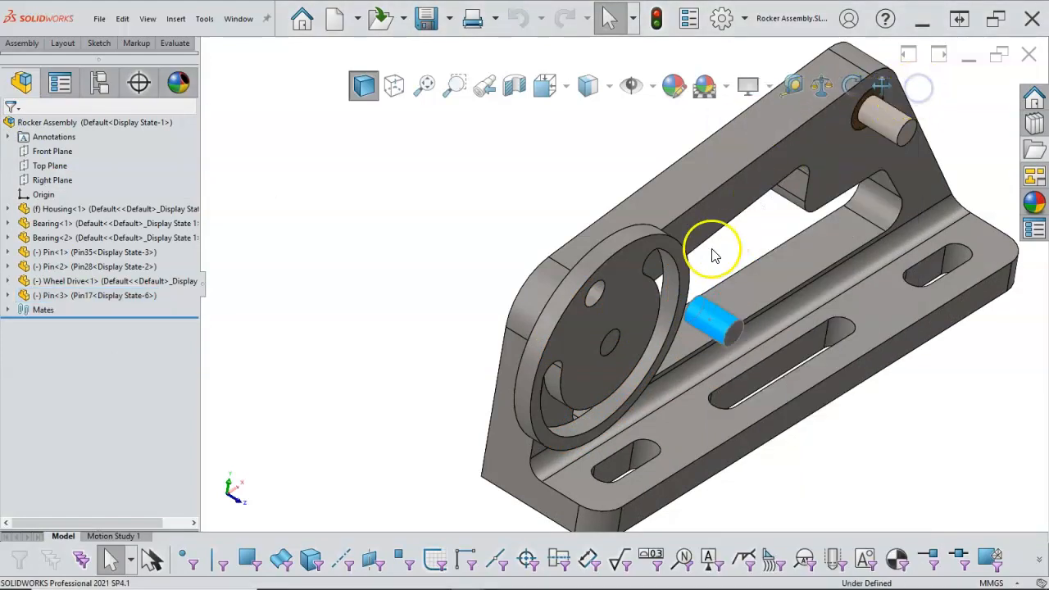
Step: Mate the Pin17 pin's cylindrical face concentric with the Wheel Drive's off-centre hole
scroll(699, 310, "down", 3)
left_click(699, 310)
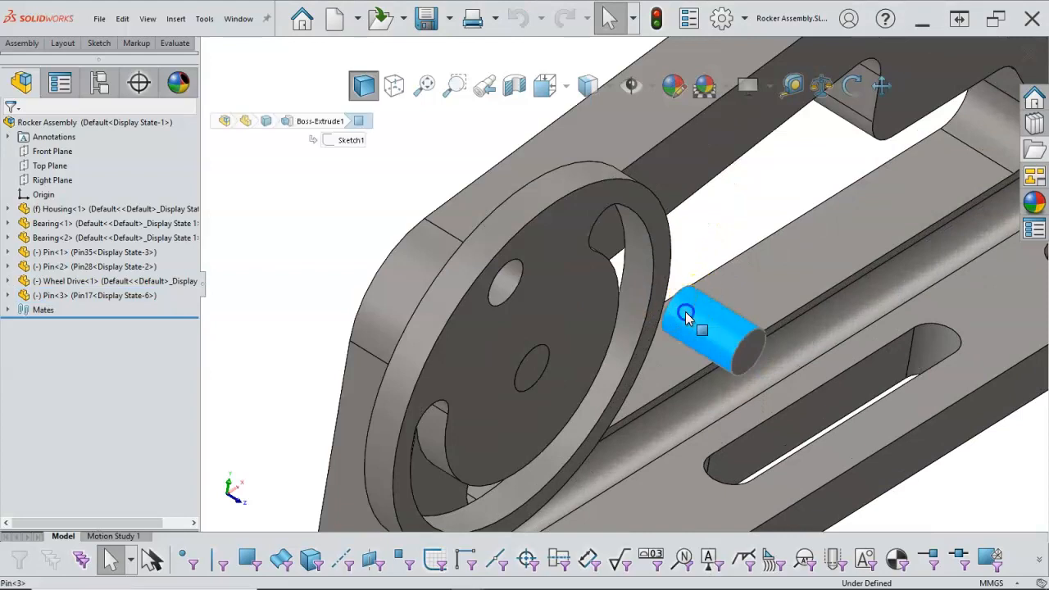
left_click(508, 291, "ctrl")
left_click(592, 276)
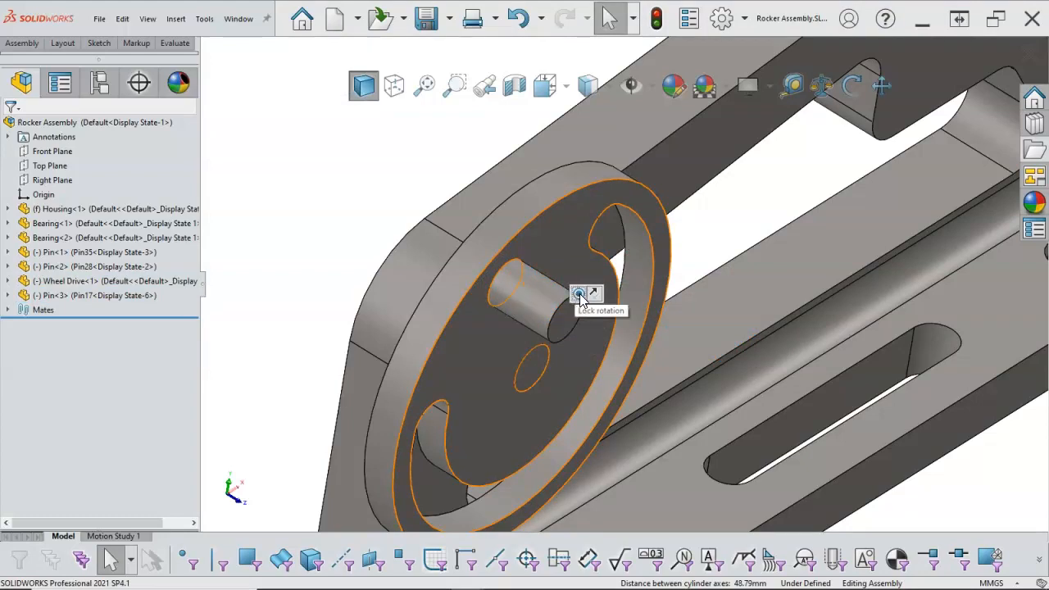
scroll(492, 272, "up", 1)
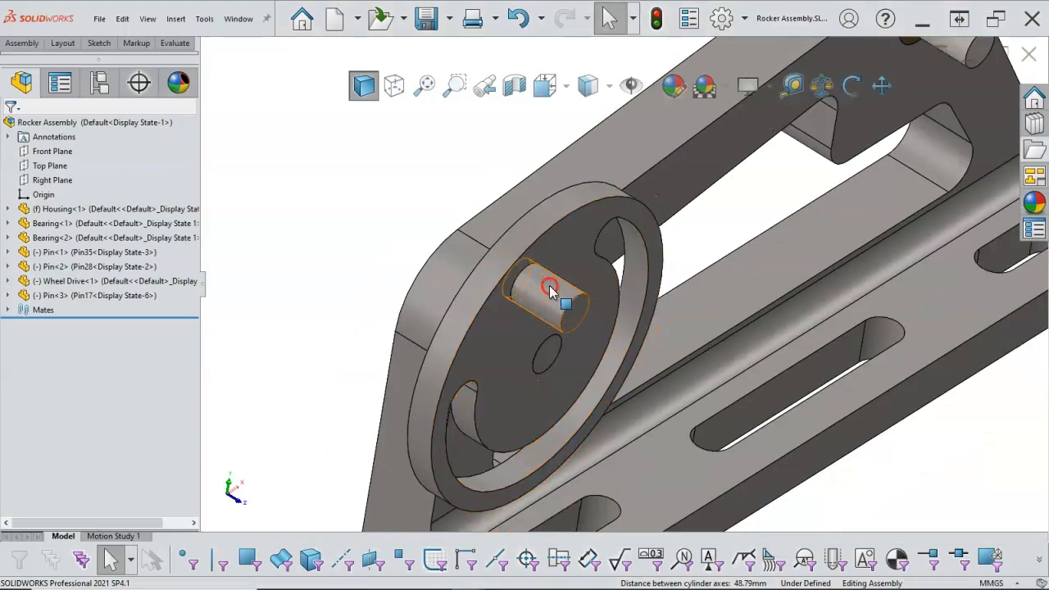
left_click(418, 210)
Step: Mate the Pin17 pin's inner end face coincident with the Wheel Drive's back face
middle_click_drag(419, 211, 491, 265)
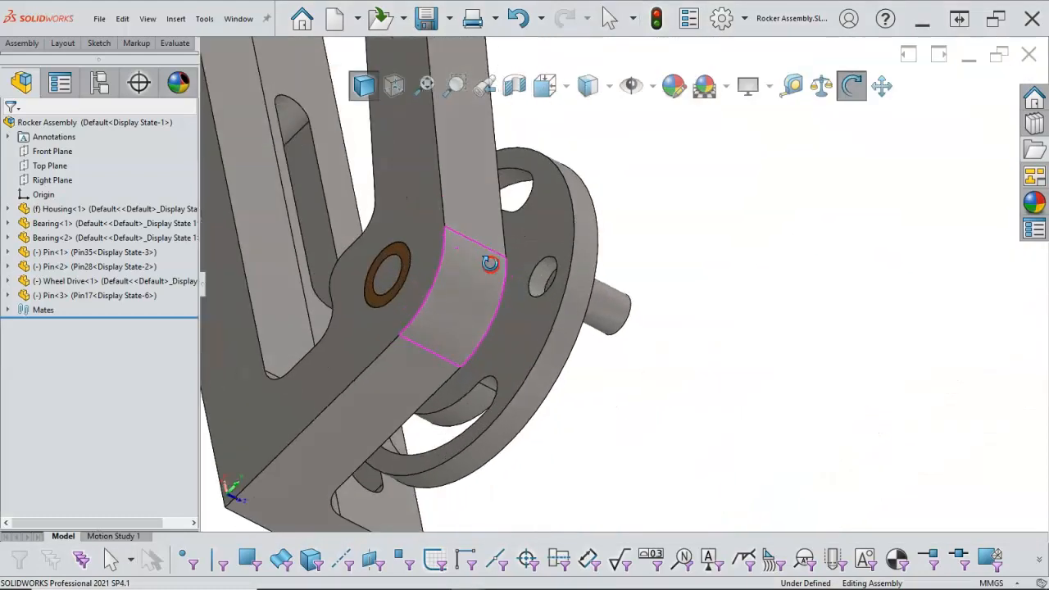
scroll(537, 278, "down", 4)
left_click(603, 294)
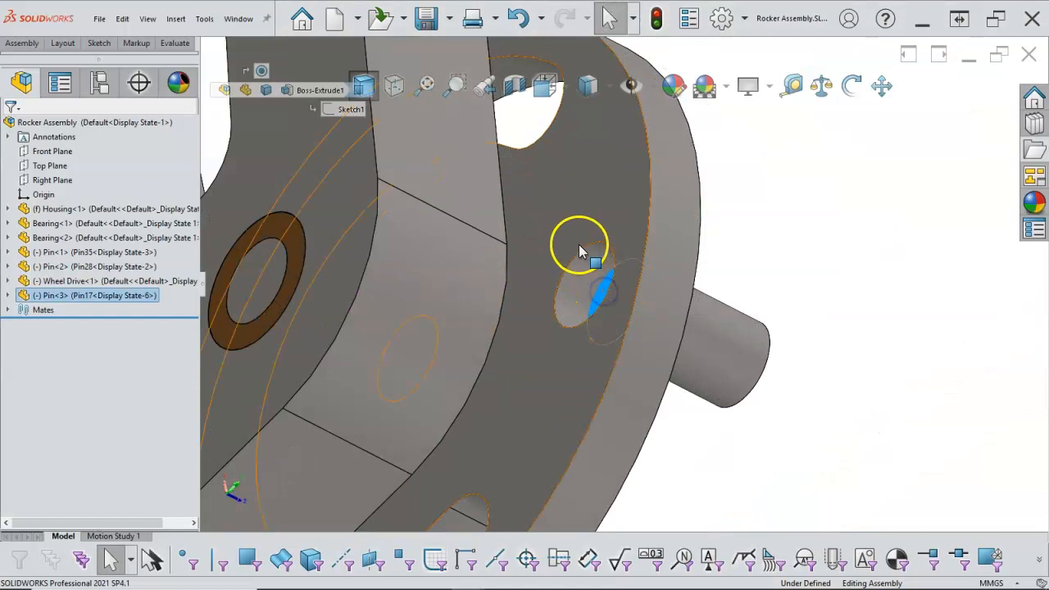
left_click(578, 245, "ctrl")
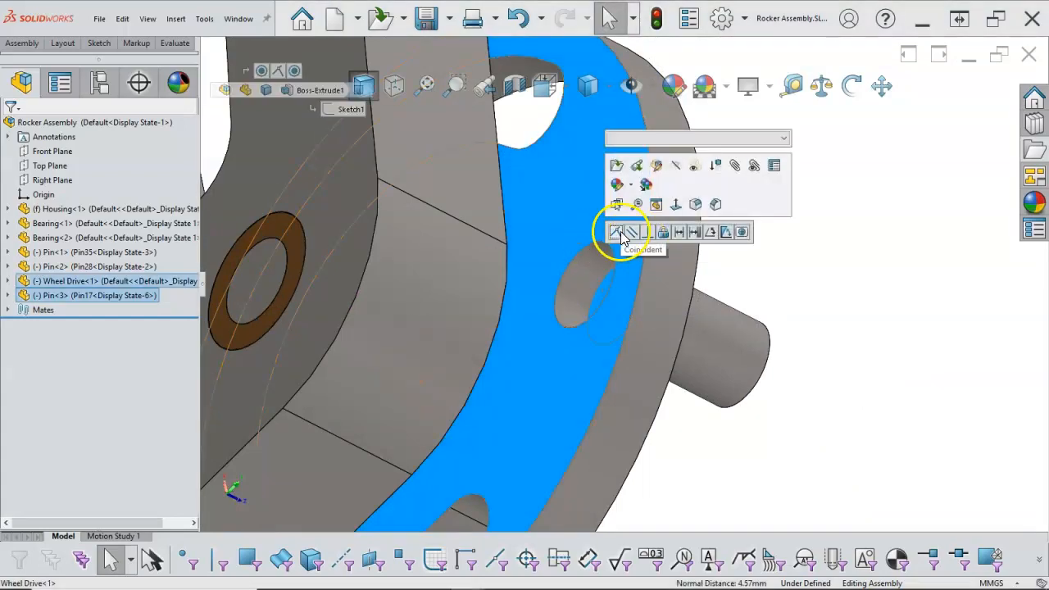
left_click(617, 233)
left_click(745, 271)
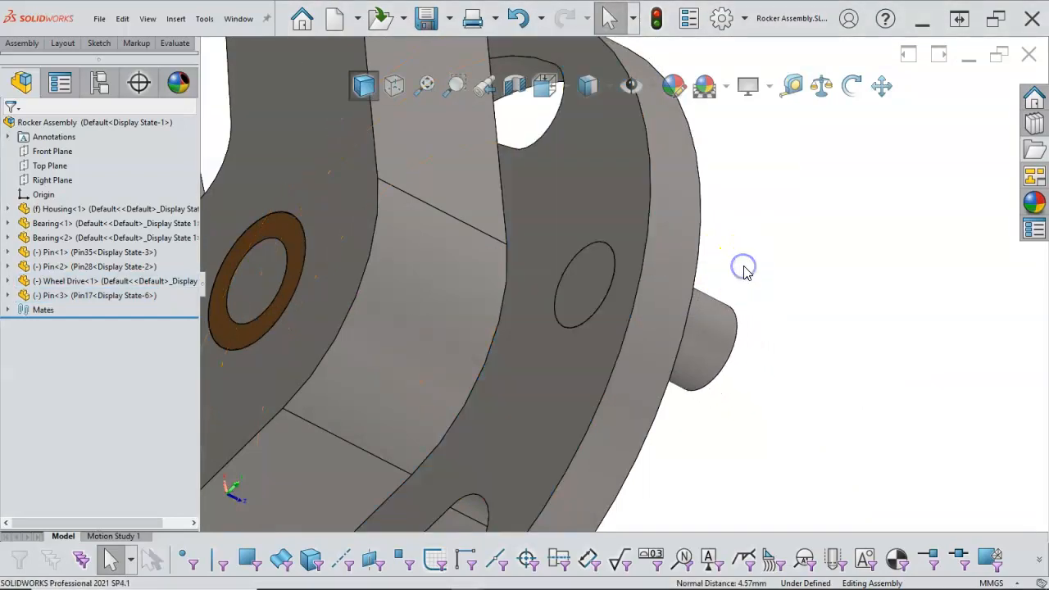
Step: Reorder the component tree so that the Wheel Drive sits above the three pins, directly after the second bearing
key("ctrl+7")
left_click(527, 219)
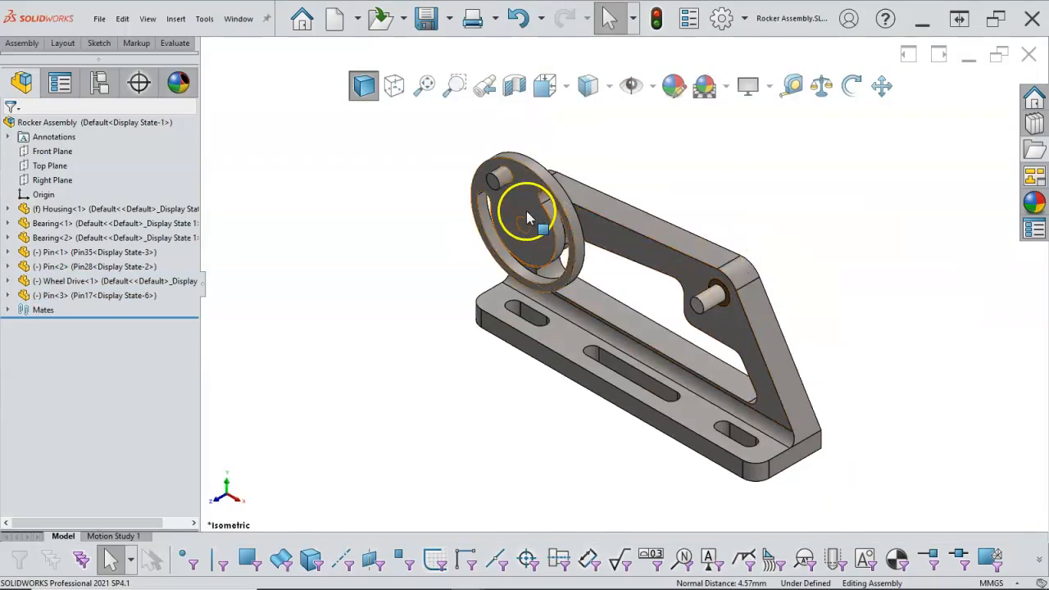
left_click_drag(518, 199, 460, 256)
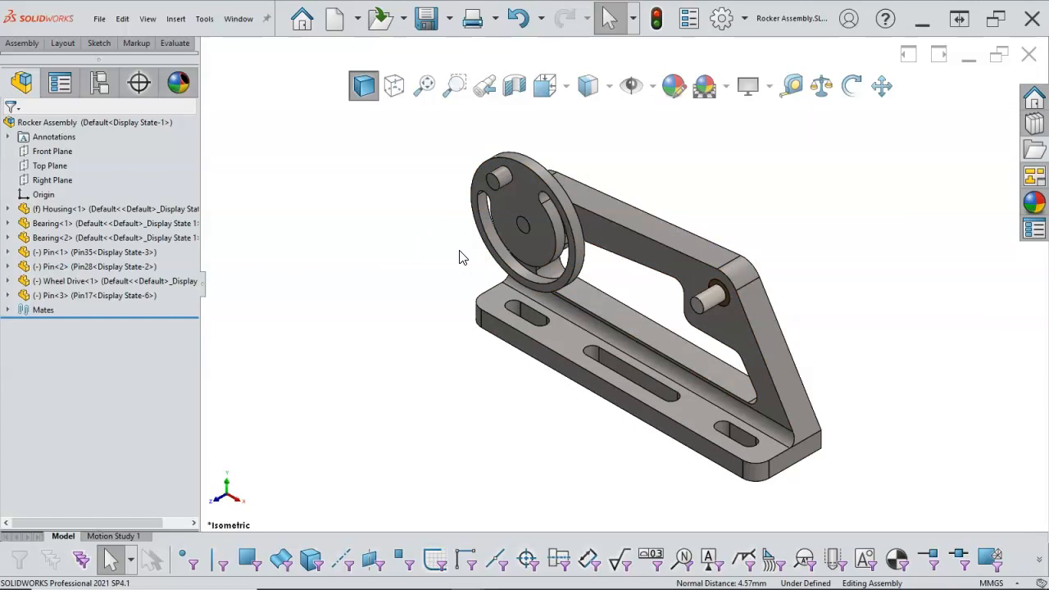
scroll(538, 183, "down", 2)
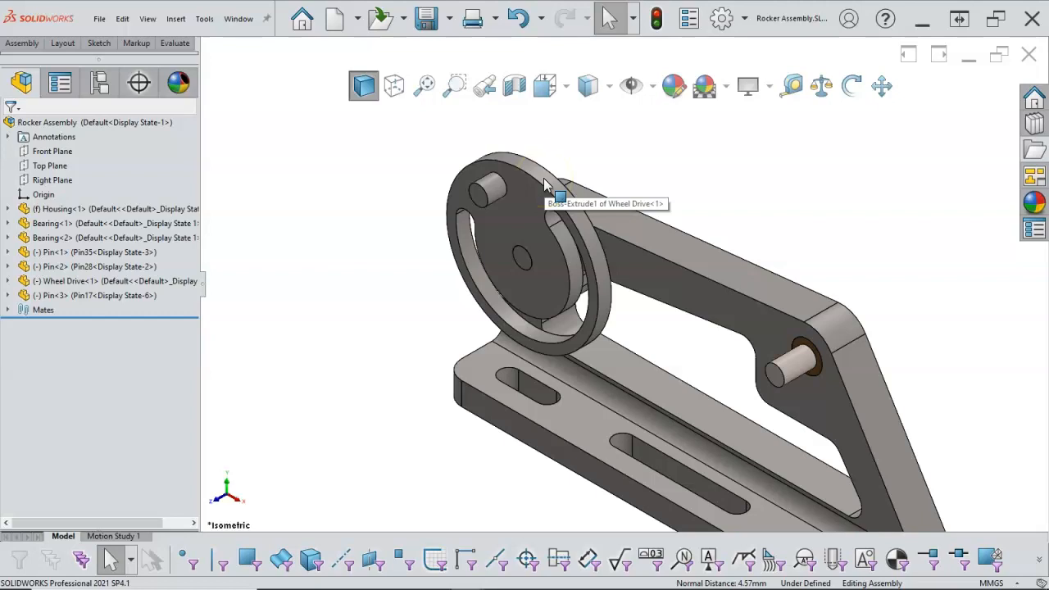
left_click(412, 209)
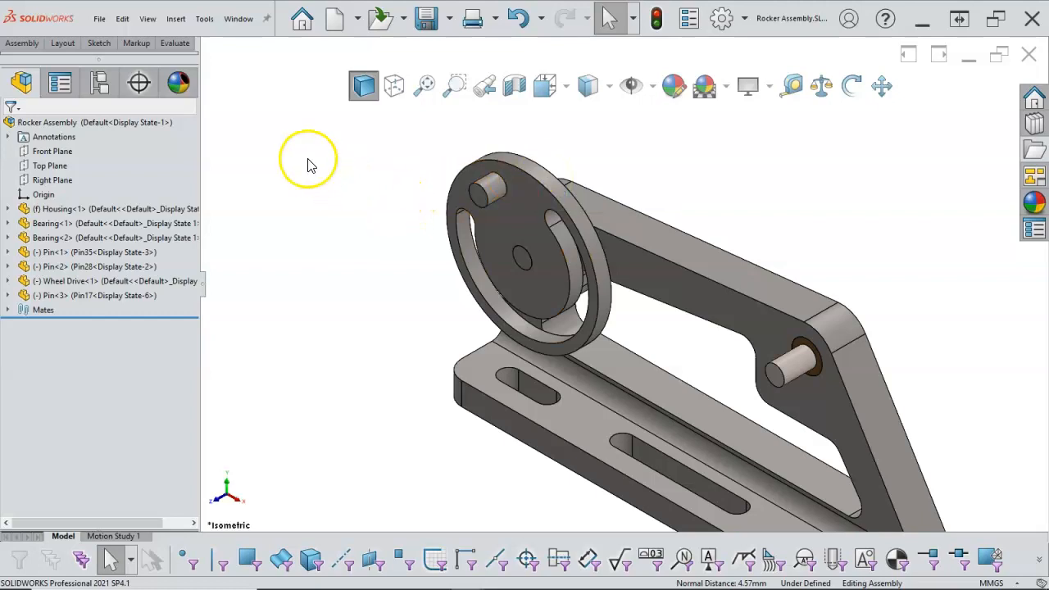
left_click_drag(115, 281, 288, 210)
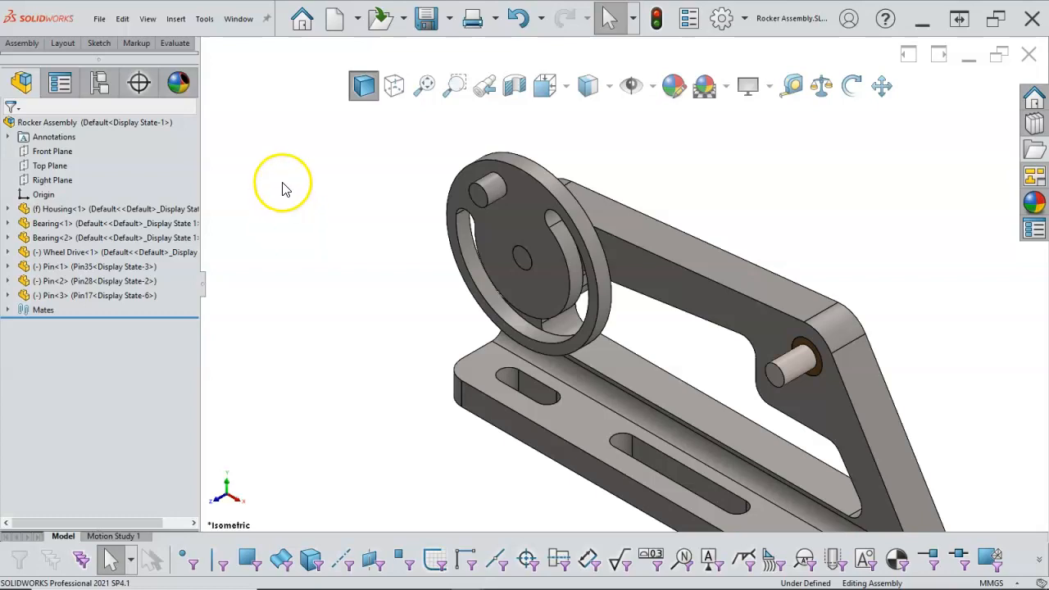
Step: Insert the Link95 part into the assembly and place it freely in front of the Wheel Drive
left_click(176, 18)
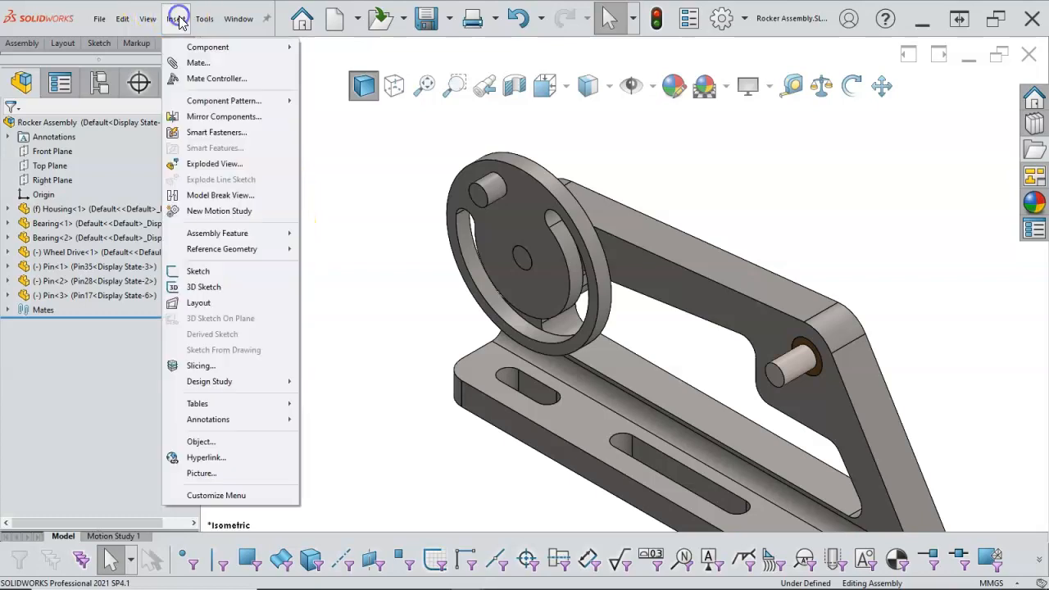
mouse_move(213, 44)
left_click(336, 47)
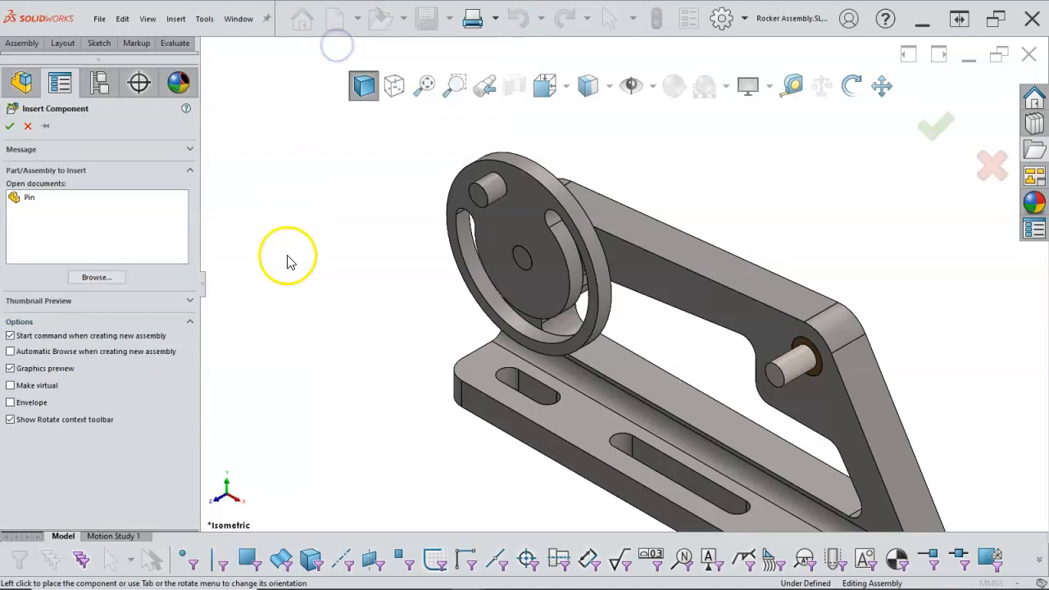
left_click(97, 277)
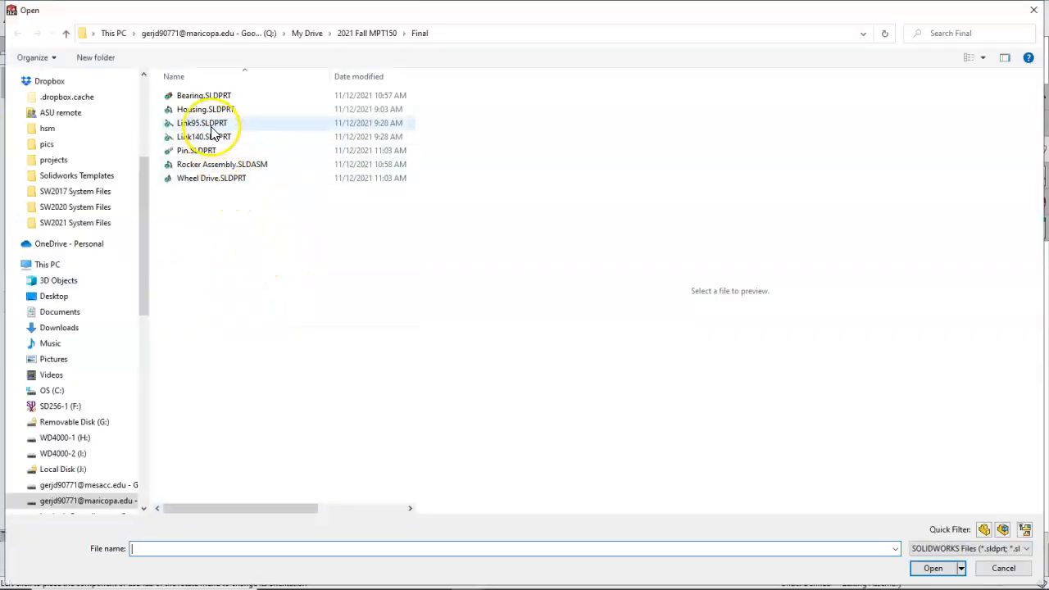
left_click(212, 125)
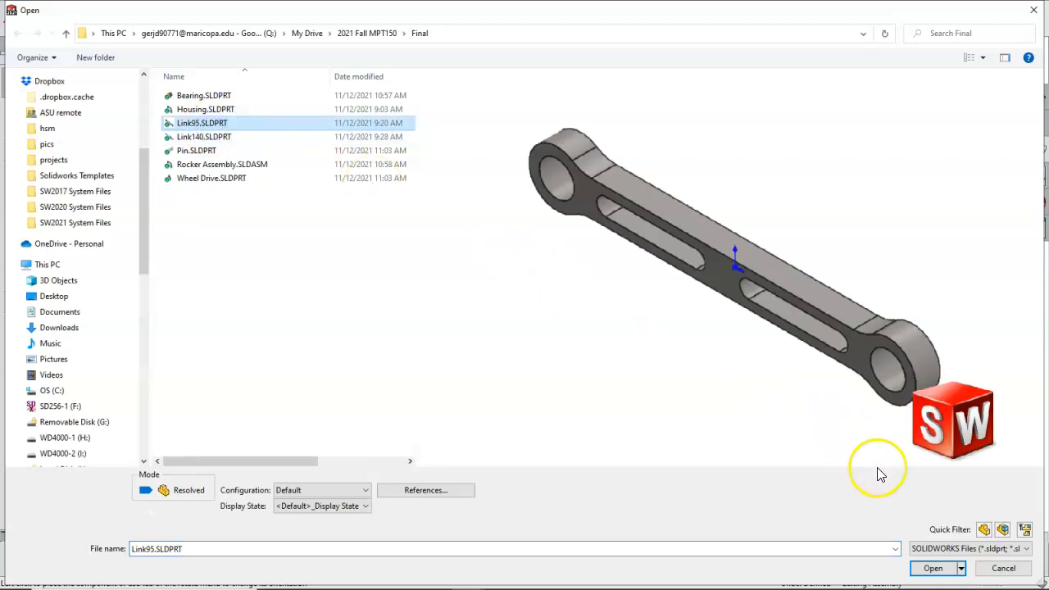
left_click(933, 570)
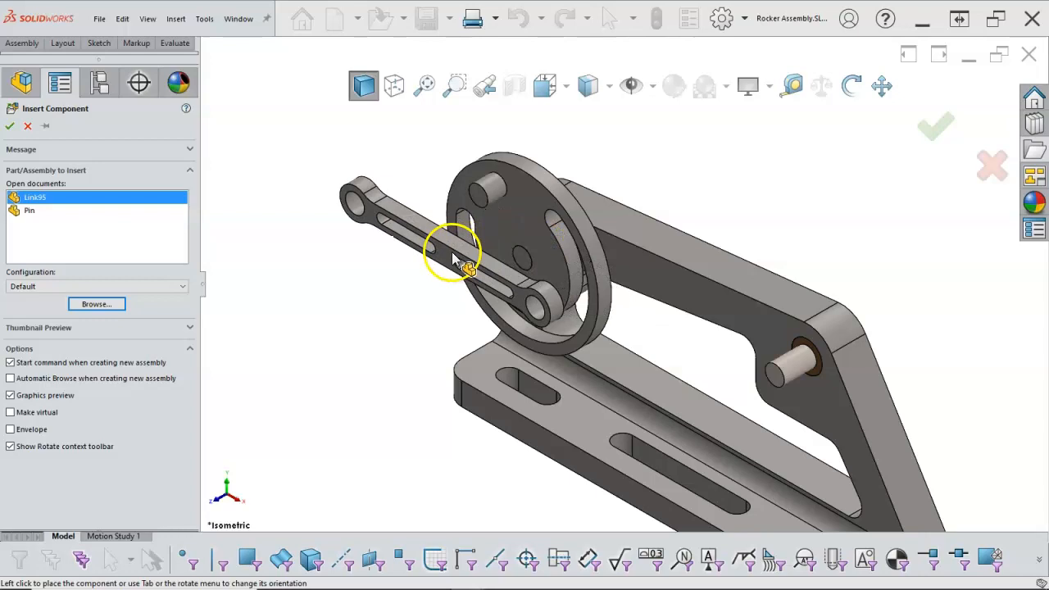
left_click(420, 256)
Step: Mate the hole at one end of Link95 concentric with the Pin17 pin's cylindrical face
scroll(437, 212, "down", 3)
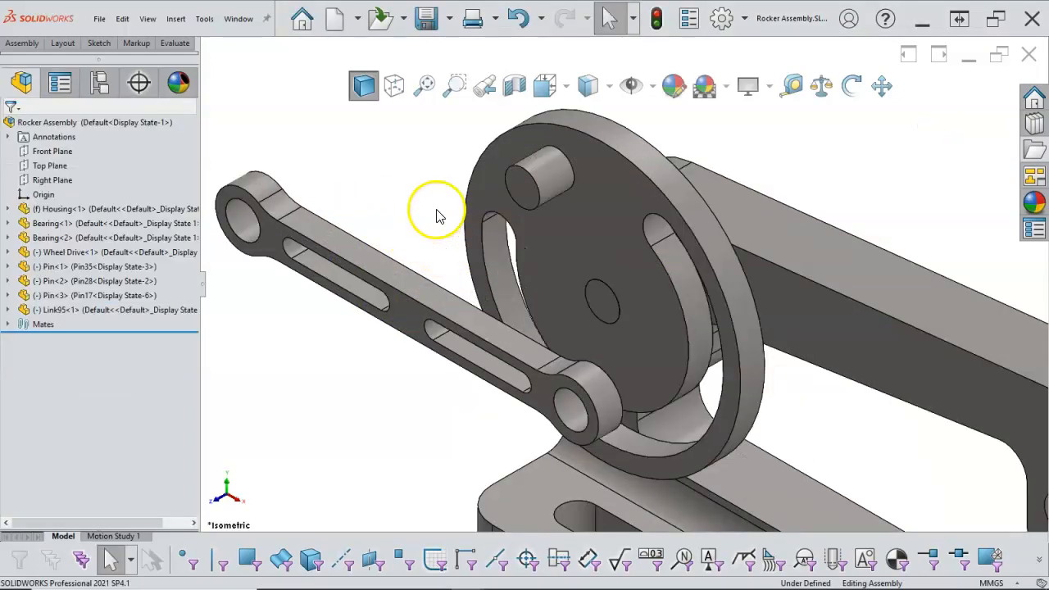
left_click(535, 181)
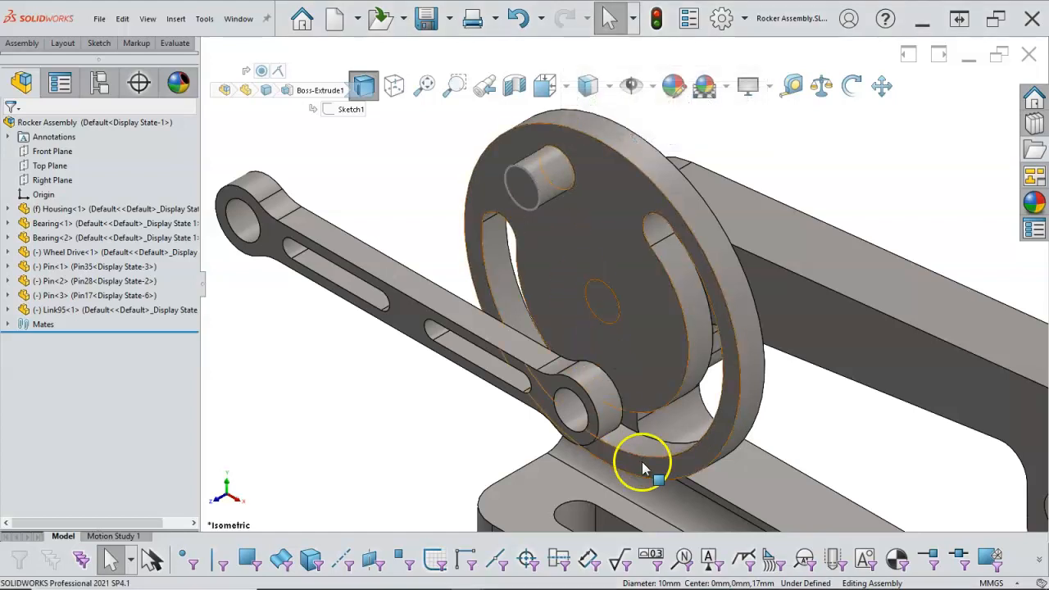
left_click(240, 207)
left_click(364, 193)
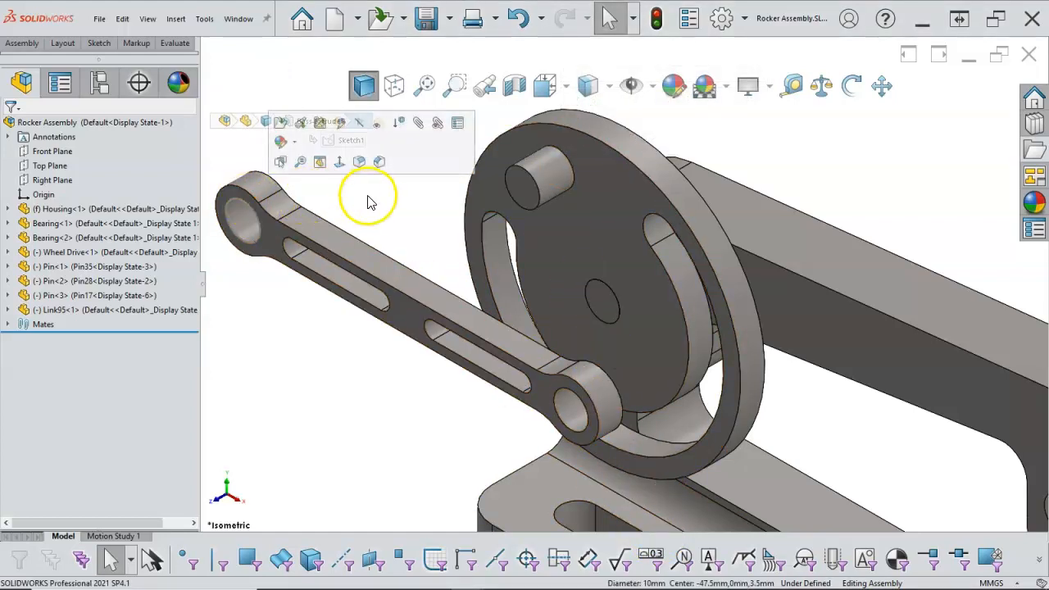
left_click(544, 177, "ctrl")
left_click(637, 172)
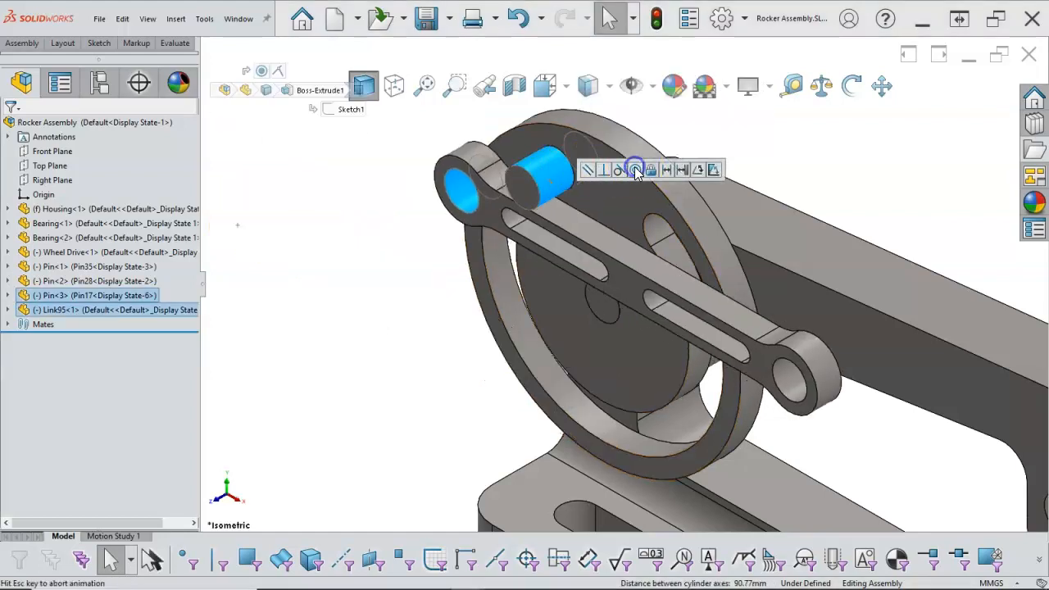
Step: Mate the front face of Link95 coincident with the Pin17 pin's outer end face
scroll(526, 195, "down", 2)
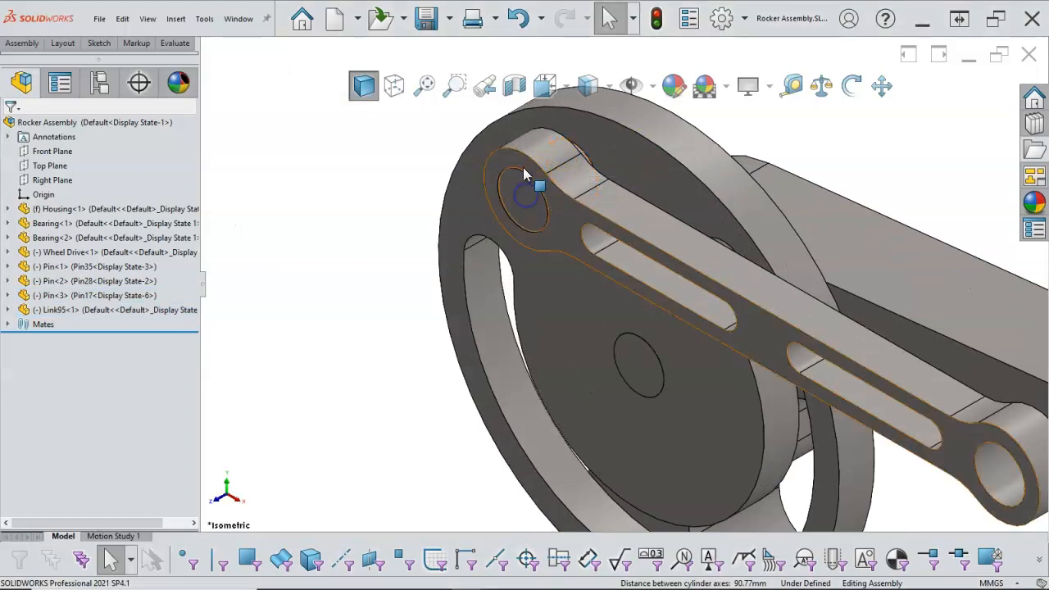
left_click(529, 172)
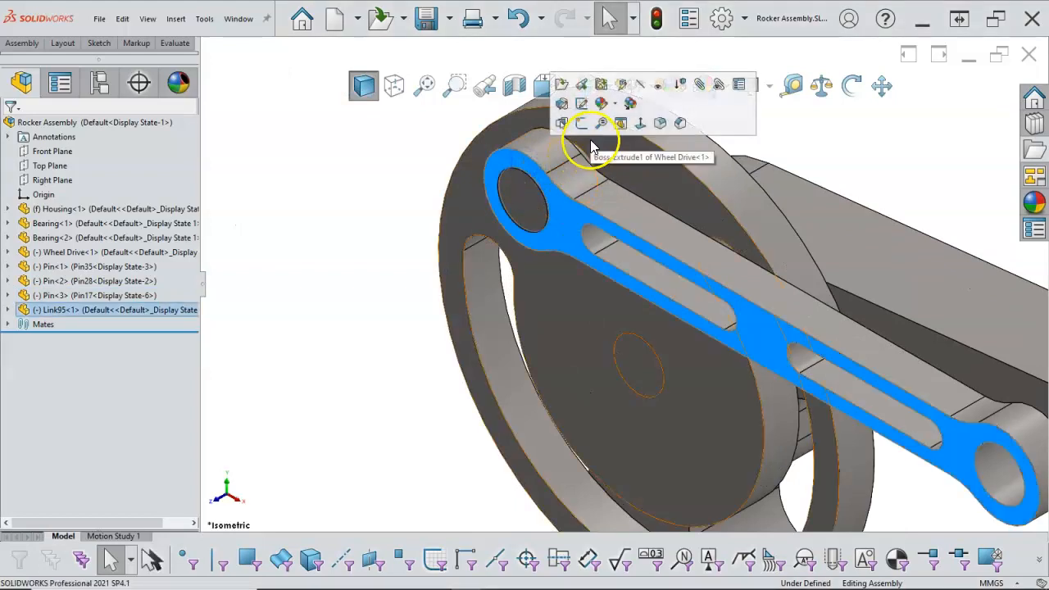
left_click(530, 217, "ctrl")
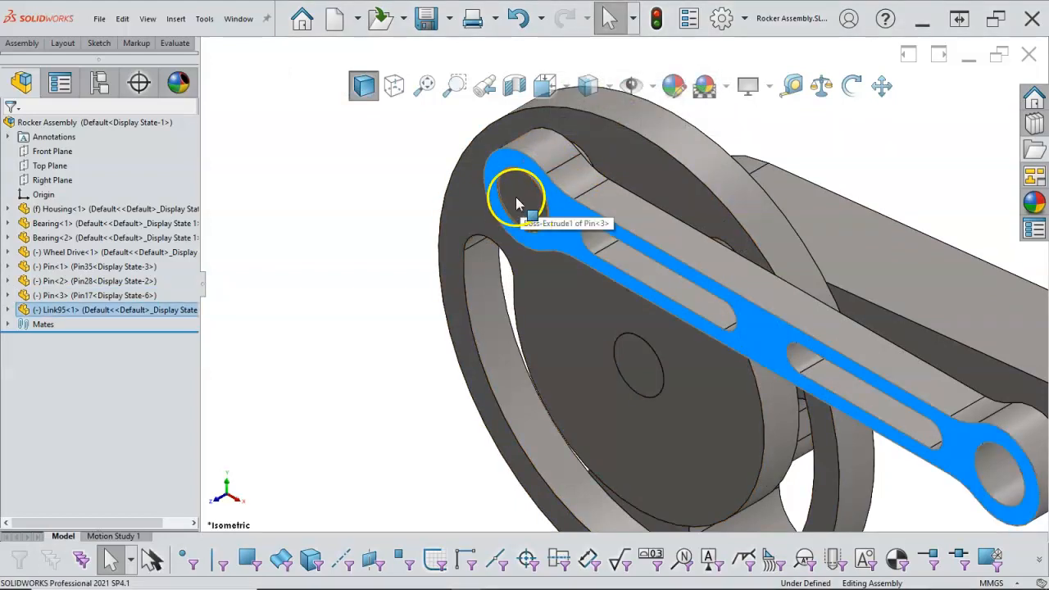
left_click(553, 187)
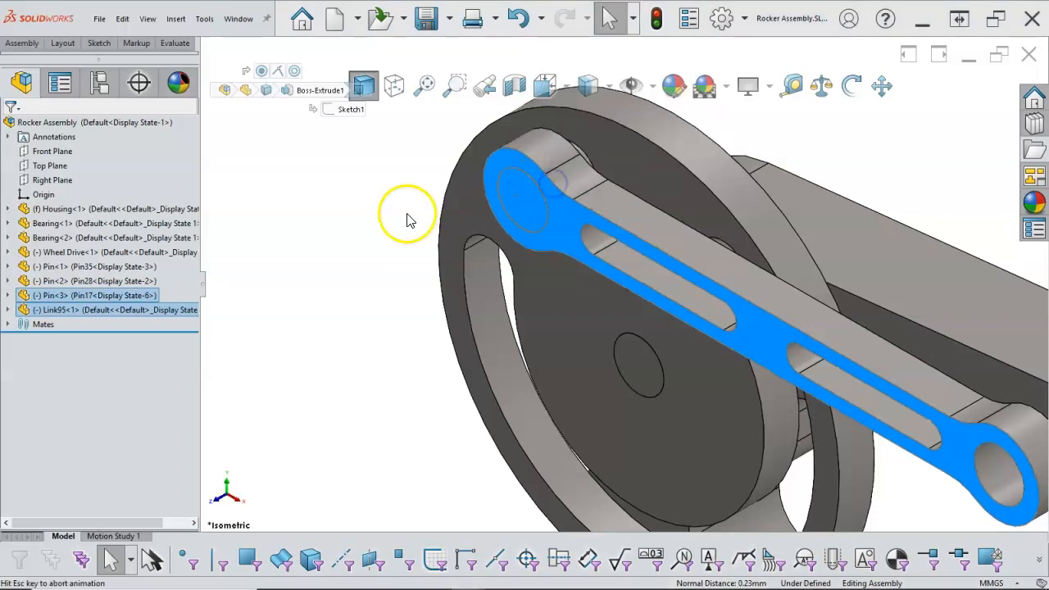
left_click(410, 211)
Step: Swing Link95 about the Pin17 pin so its free end points upward, clear of the Wheel Drive
scroll(410, 210, "up", 4)
left_click_drag(600, 265, 506, 227)
left_click(503, 233)
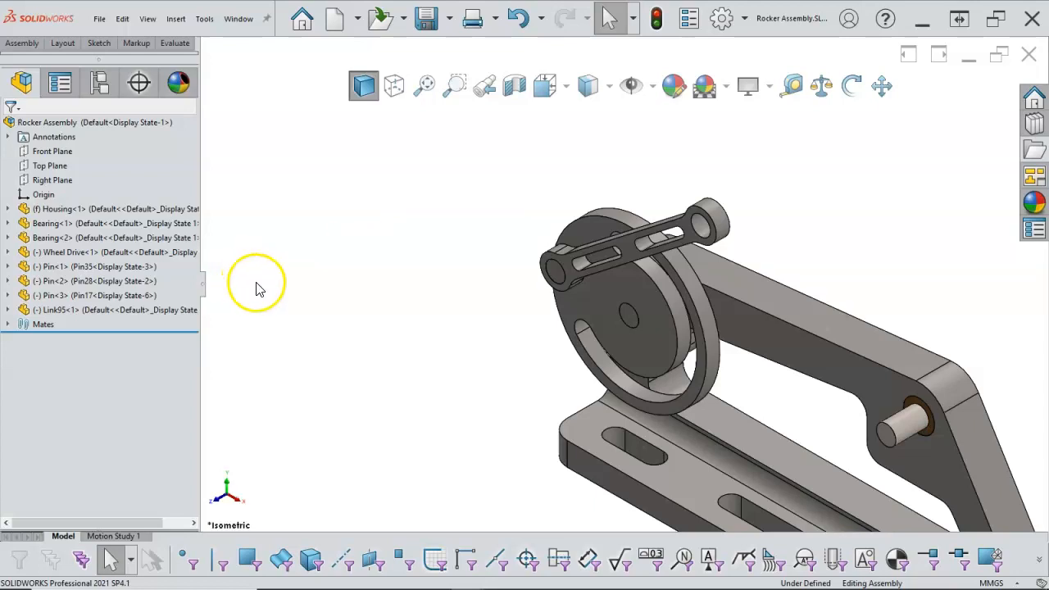
Step: Reorder the component tree so that Link95 sits directly after the Wheel Drive, above the three pins
left_click_drag(145, 314, 146, 254)
left_click(369, 309)
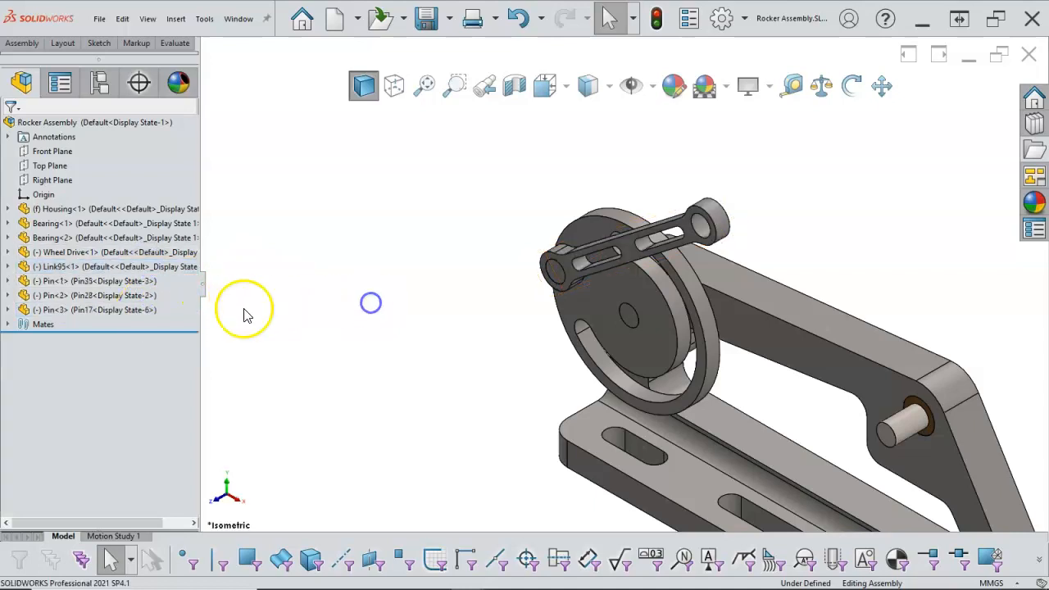
left_click(99, 311)
left_click(361, 370)
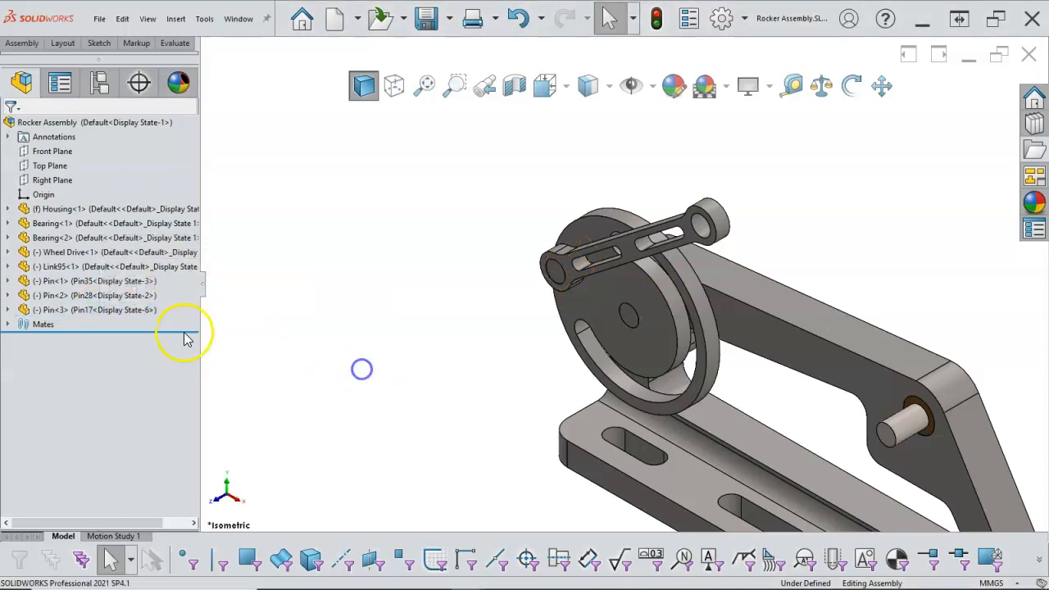
Step: Add a second copy of the Pin17 pin behind Link95's free end and mate it concentric with that end's hole
left_click_drag(102, 318, 693, 234)
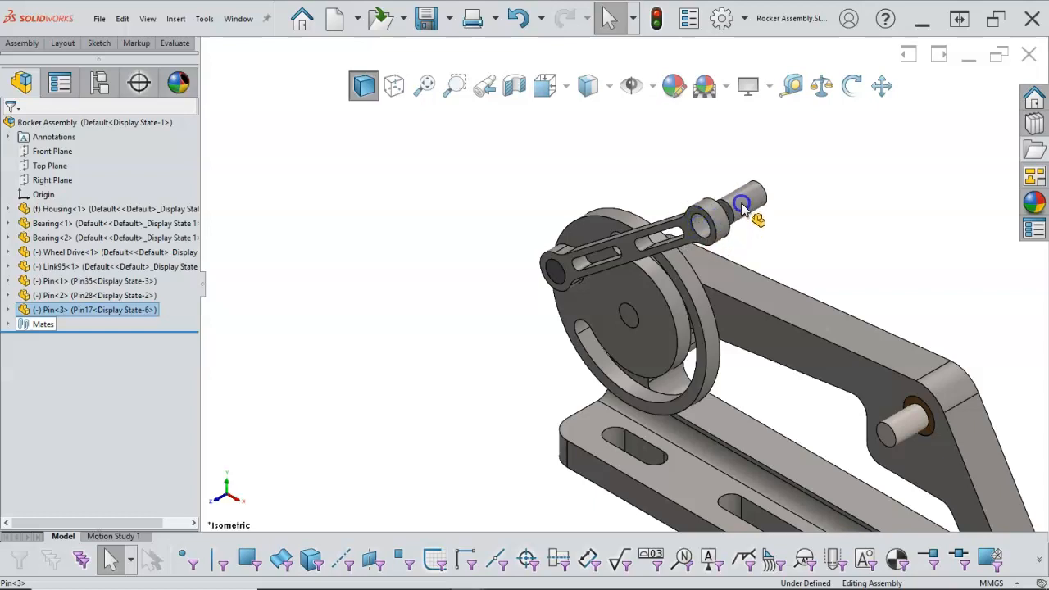
left_click_drag(742, 202, 743, 205)
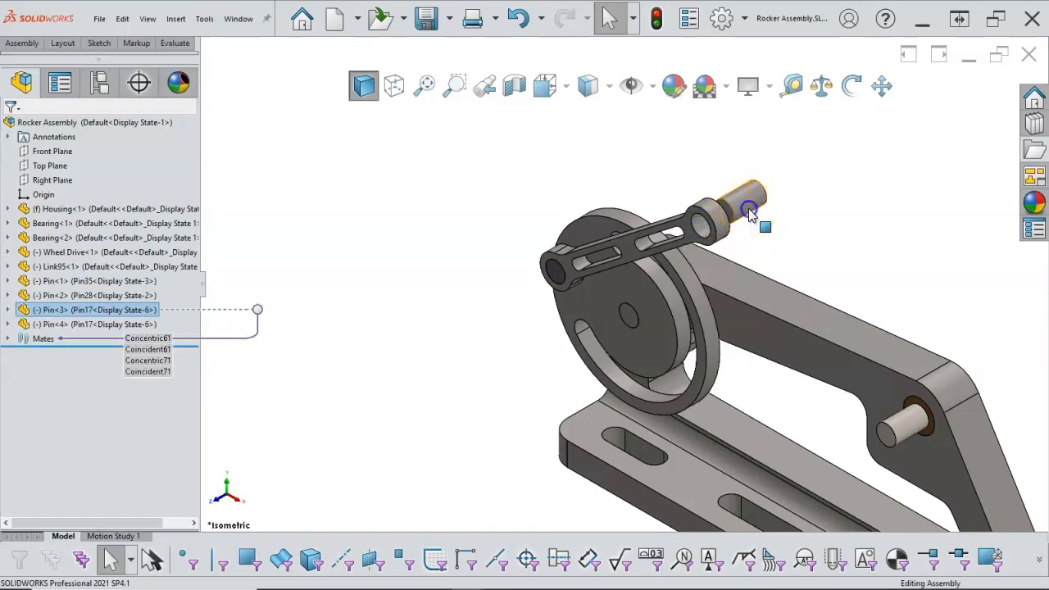
left_click(748, 205)
left_click(705, 226, "ctrl")
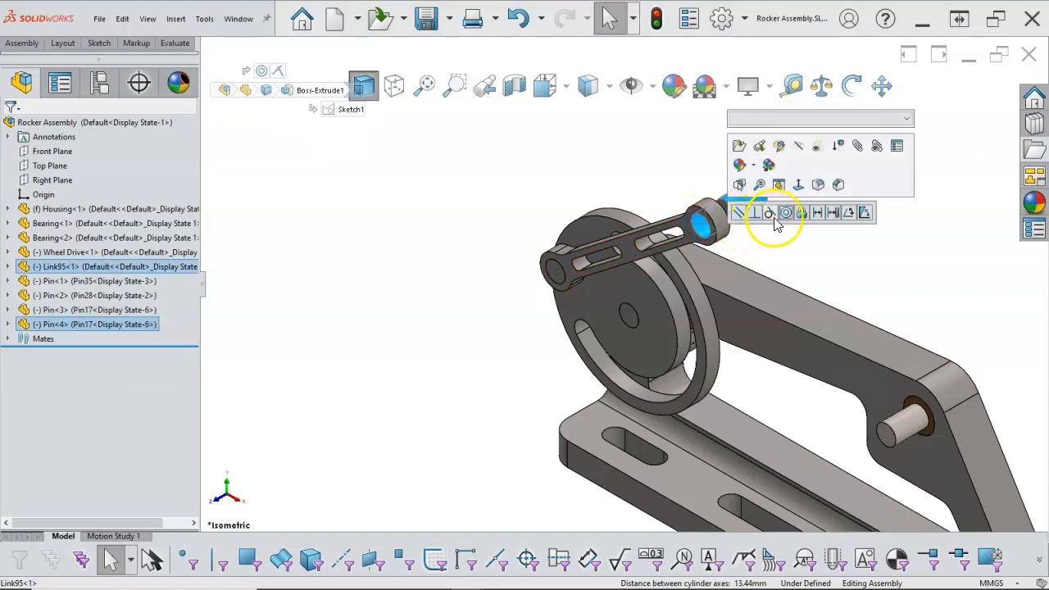
left_click(786, 214)
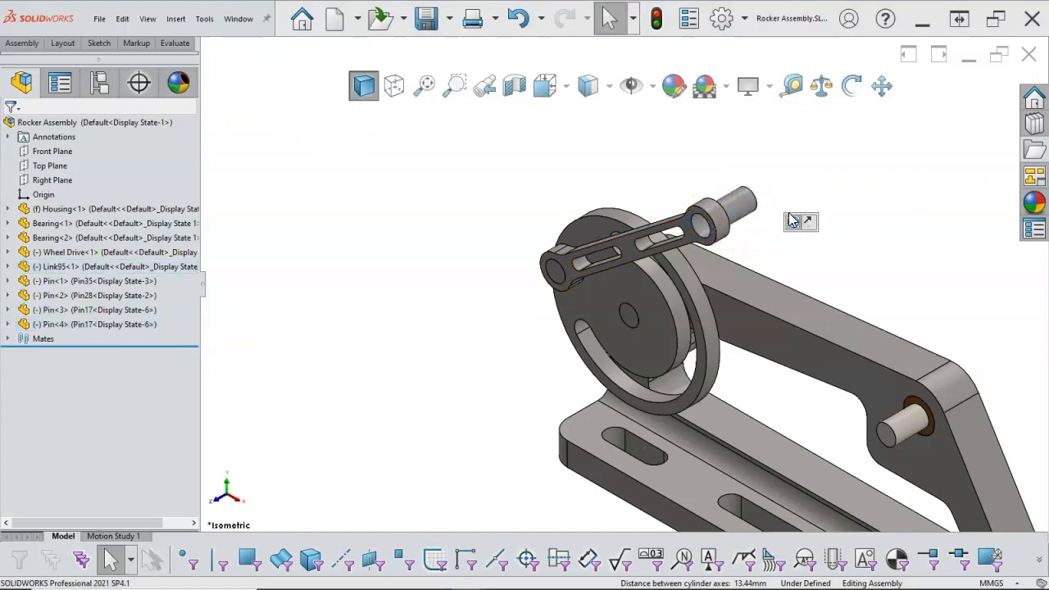
Step: Mate the rear end face of the second Pin17 pin coincident with Link95's back face so the pin protrudes forward
middle_click_drag(771, 232, 692, 248)
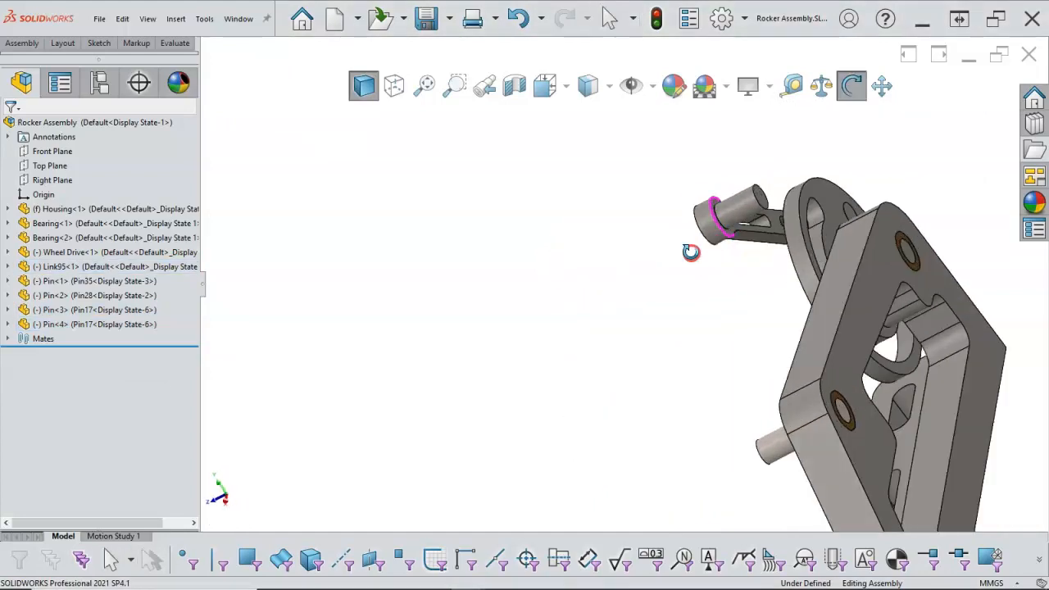
left_click(756, 197)
scroll(726, 217, "down", 3)
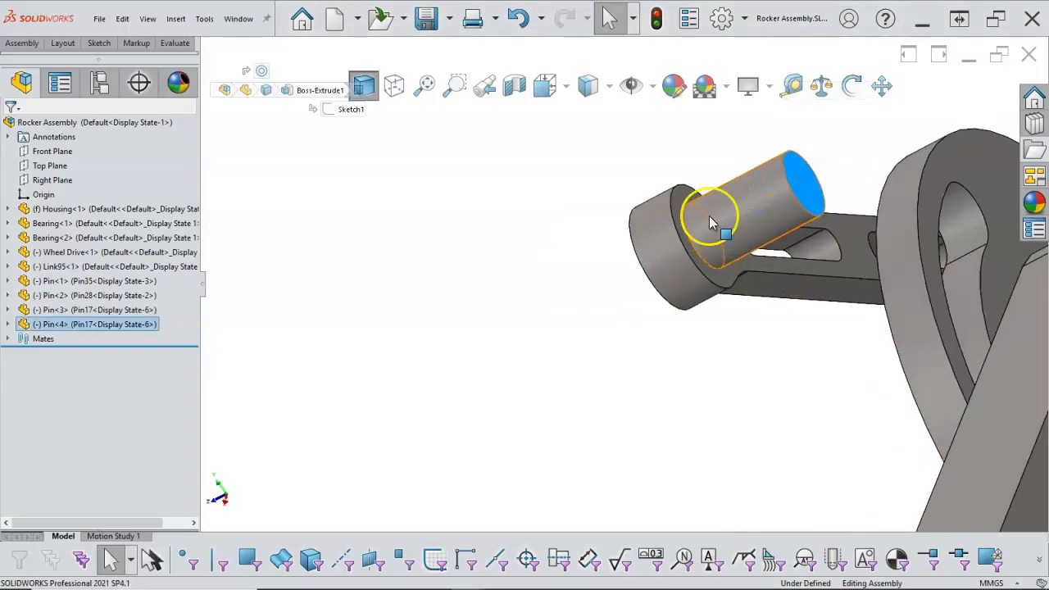
left_click(716, 275, "ctrl")
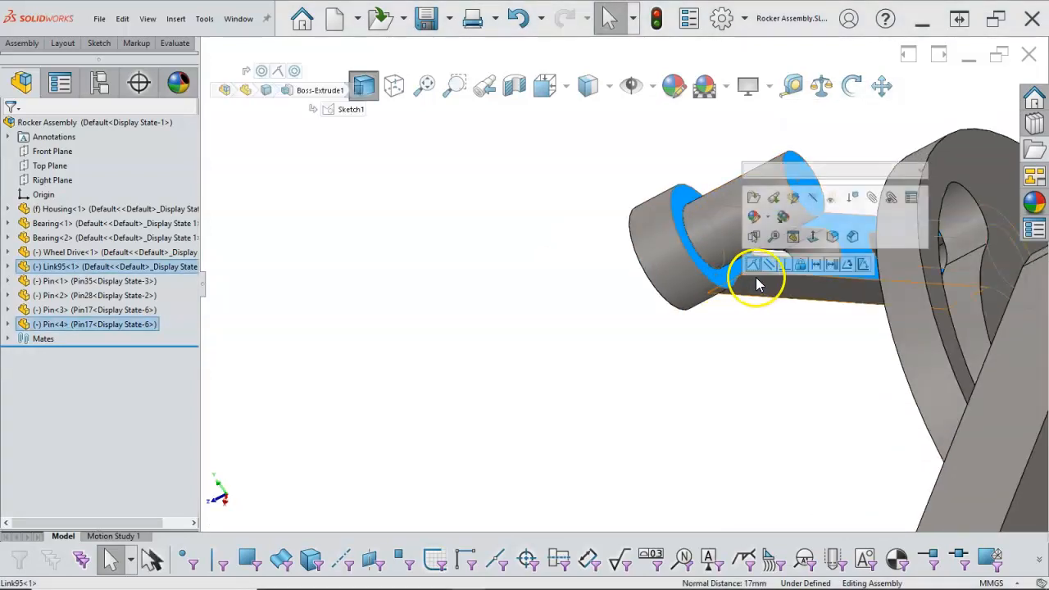
left_click(753, 264)
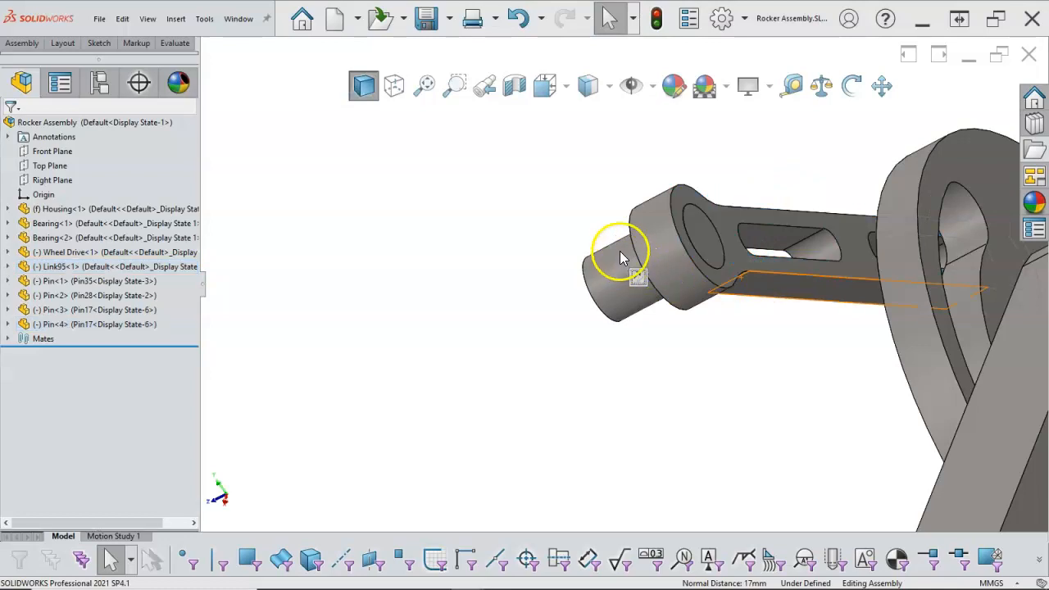
Step: Insert the Link140 part from the Final folder and place it freely above the housing arm
scroll(620, 250, "up", 3)
middle_click_drag(632, 257, 763, 352)
scroll(765, 384, "up", 2)
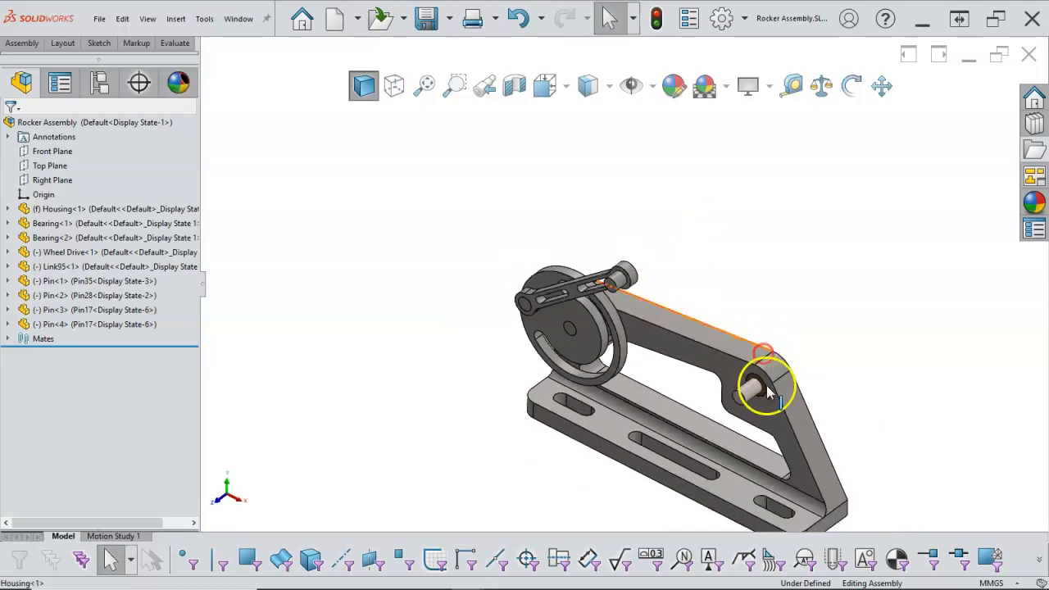
middle_click_drag(695, 287, 601, 328)
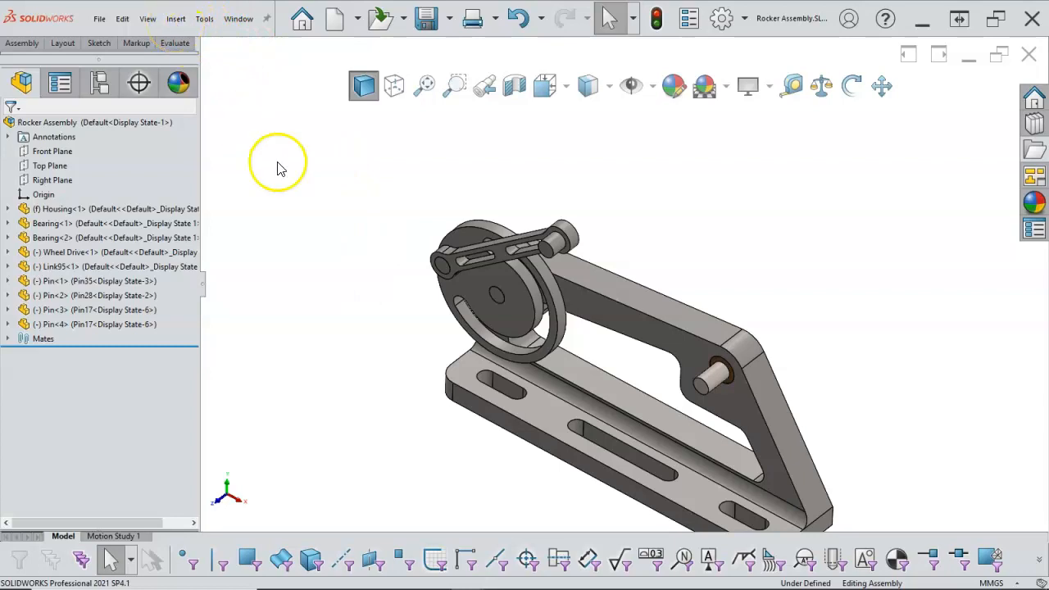
left_click(292, 184)
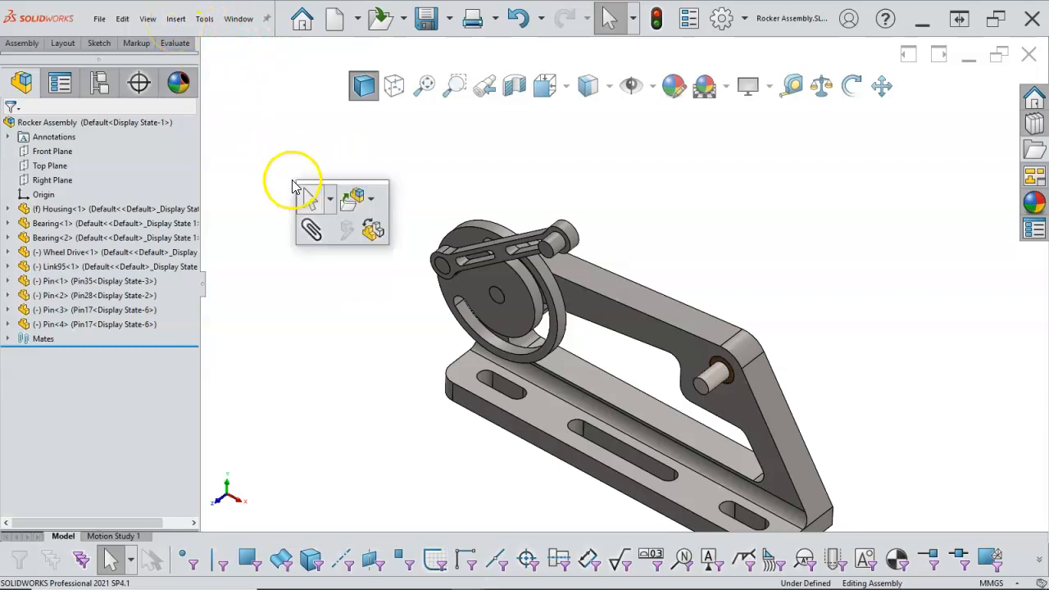
left_click(373, 201)
left_click(378, 255)
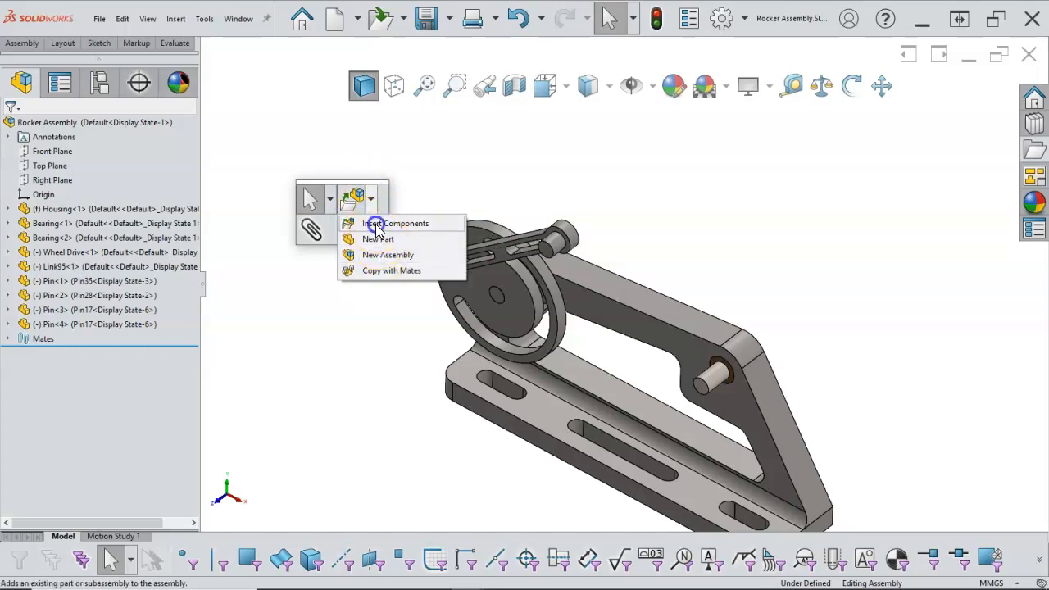
left_click(375, 224)
left_click(96, 279)
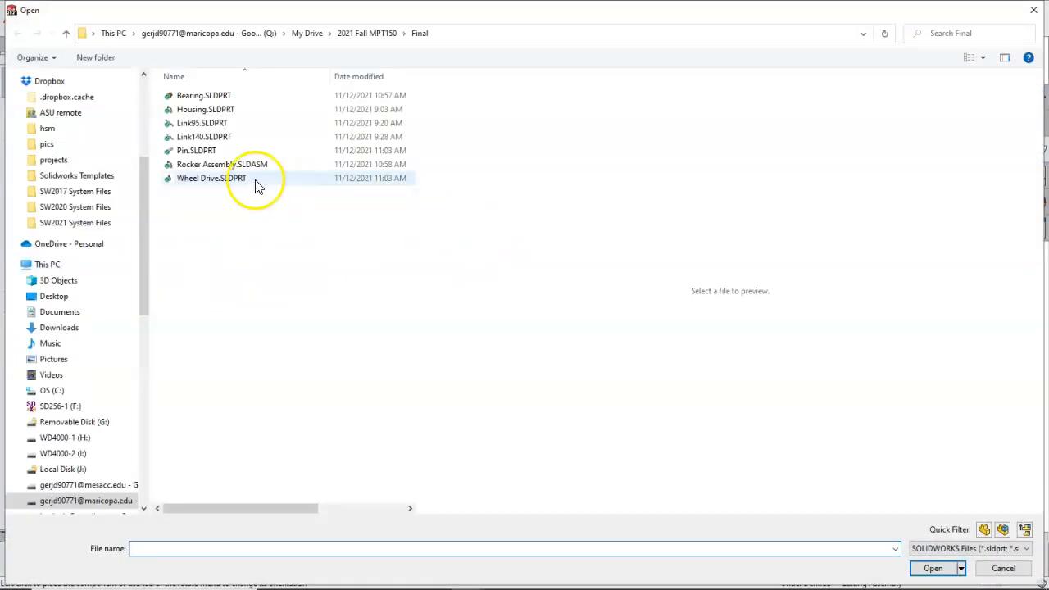
left_click(211, 138)
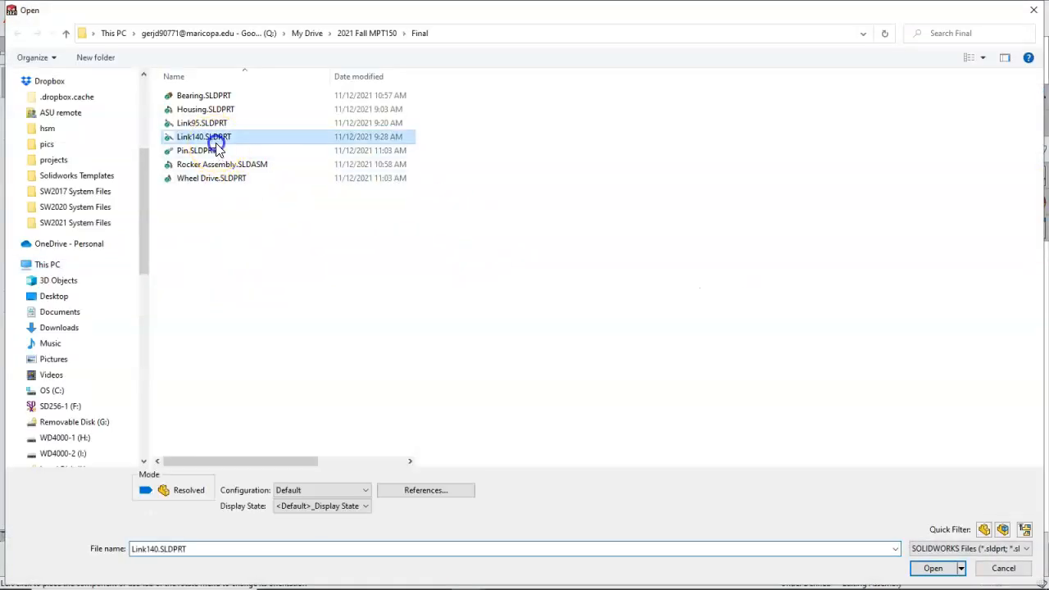
left_click(933, 568)
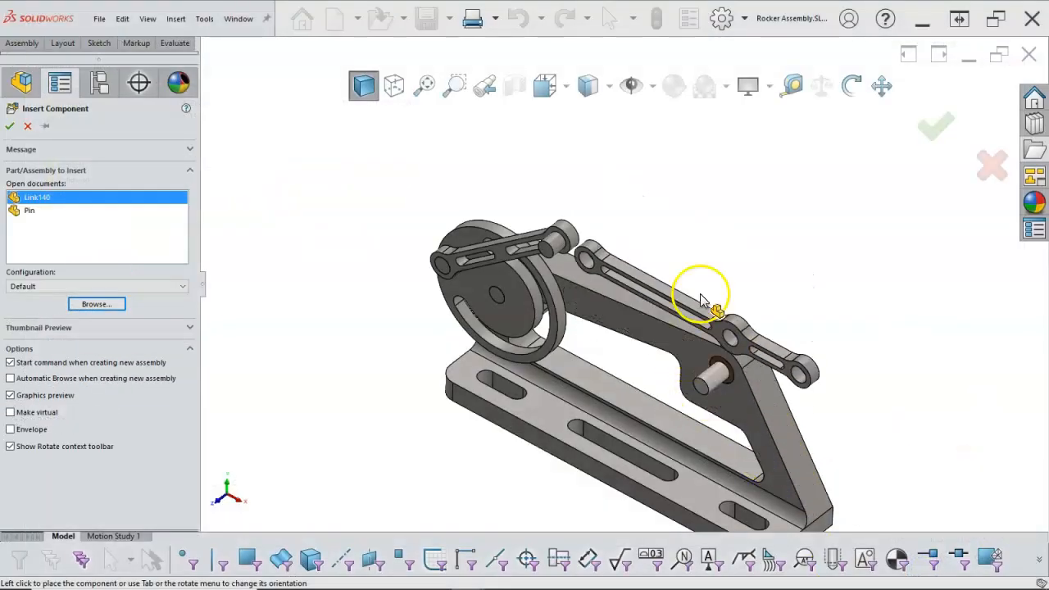
left_click(617, 253)
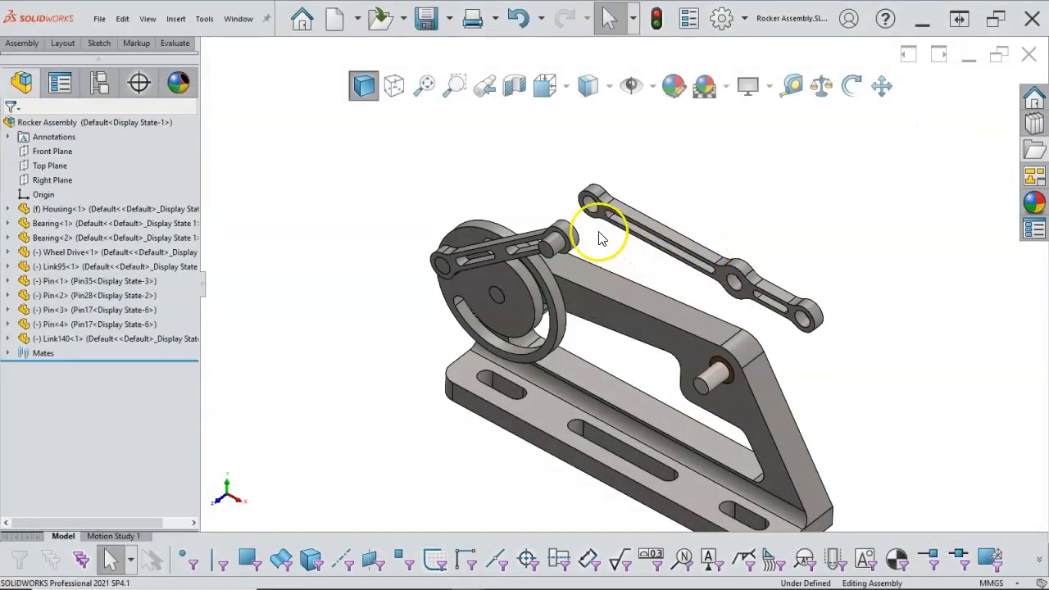
Step: Mate the hole at the long-arm end of Link140 concentric with the second Pin17 pin's cylindrical face
scroll(593, 218, "down", 3)
left_click(587, 193)
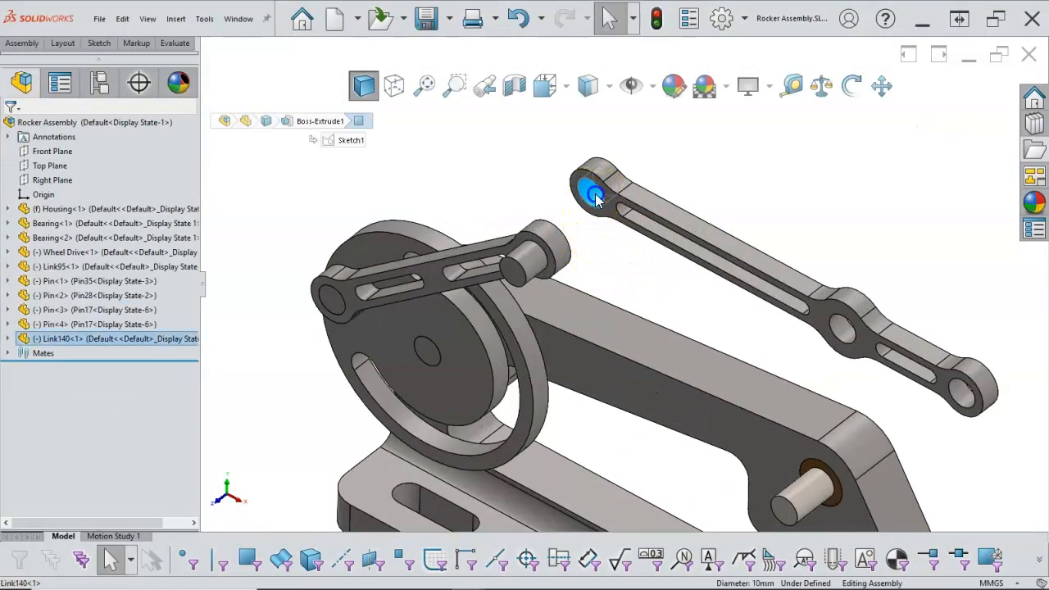
left_click(525, 269, "ctrl")
right_click(560, 267)
left_click(610, 253)
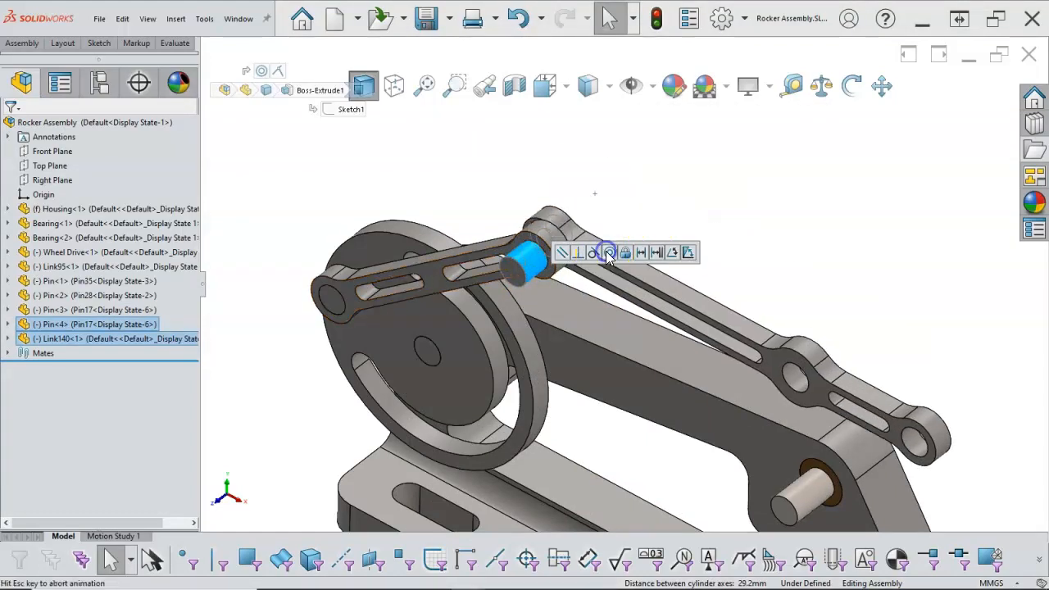
left_click(603, 213)
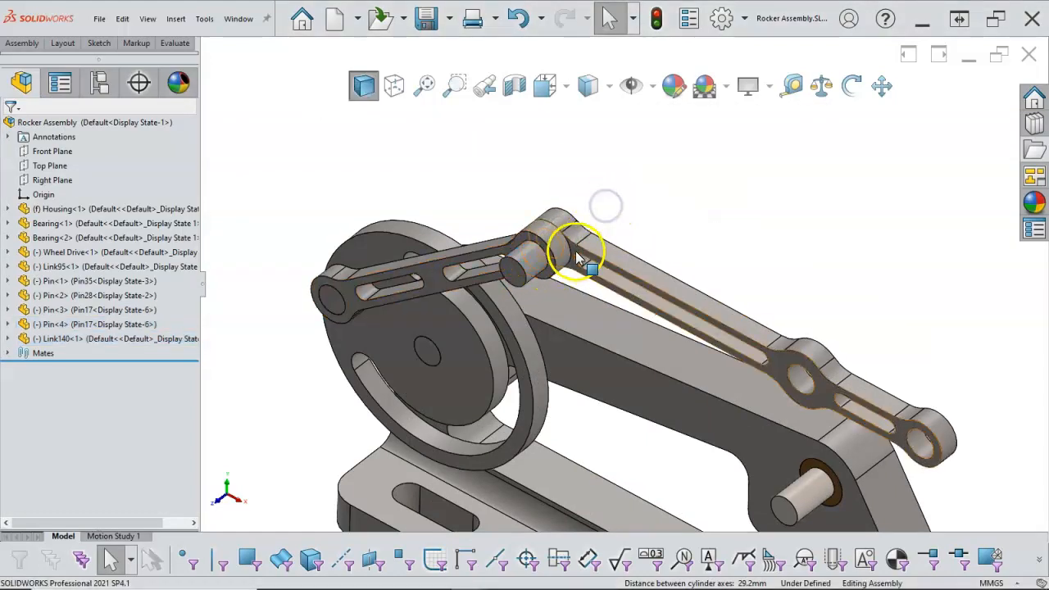
Step: Mate the front face of Link140 coincident with the second Pin17 pin's front end face
left_click(576, 250)
left_click(510, 274, "ctrl")
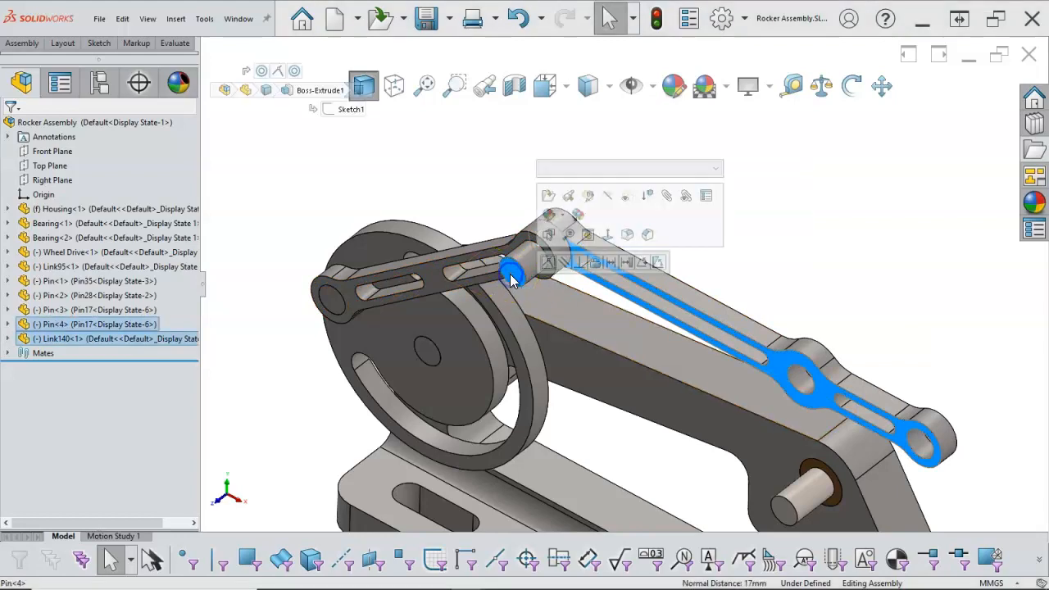
left_click(547, 262)
left_click(605, 276)
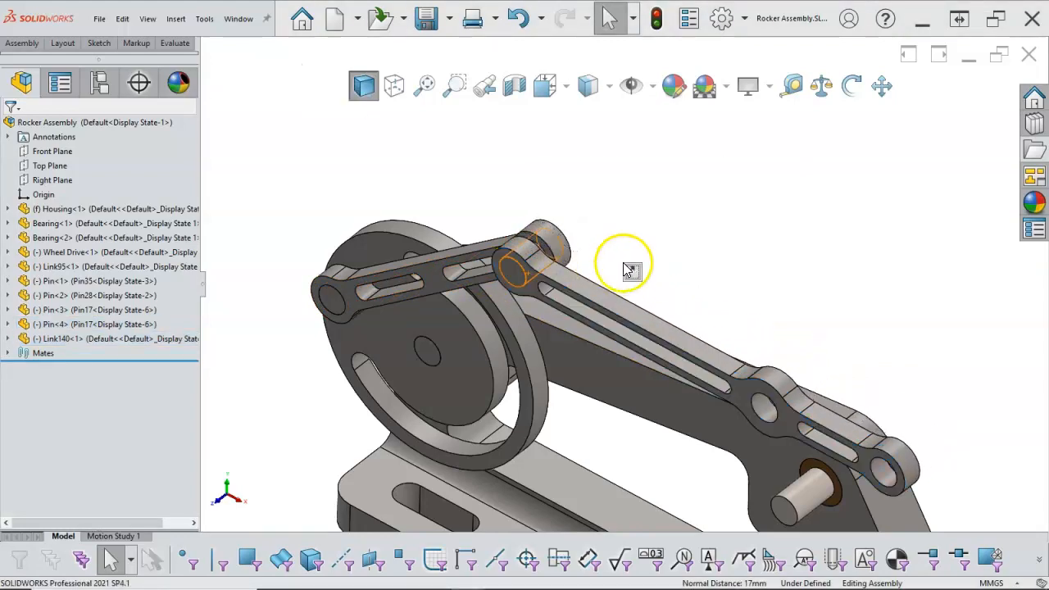
Step: Mate the middle hole of Link140 concentric with the Pin35 pin protruding from the housing's bearing
scroll(706, 369, "down", 5)
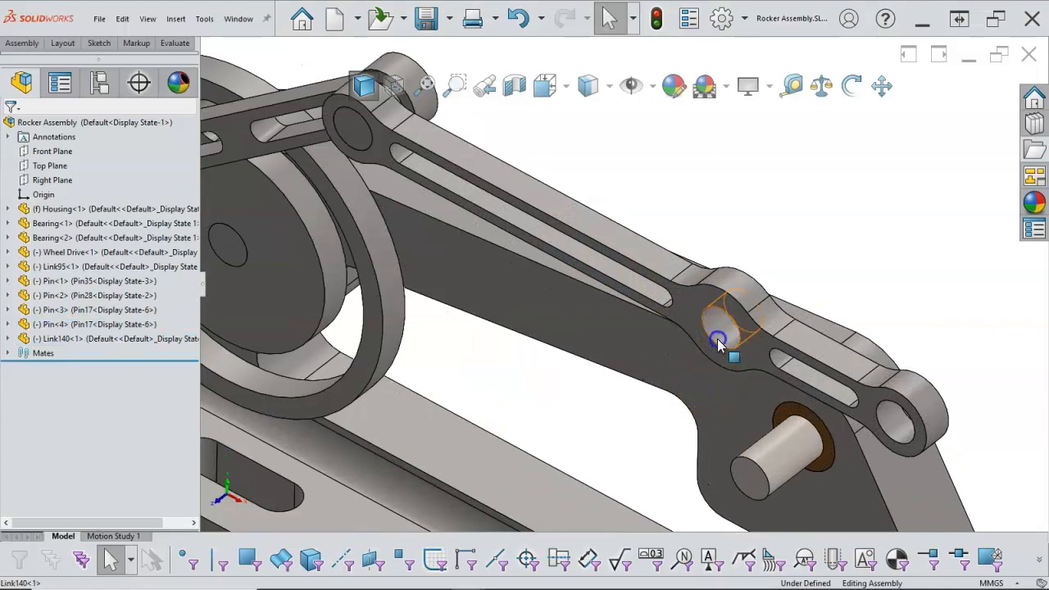
left_click(721, 338)
left_click(791, 470, "ctrl")
left_click(871, 460)
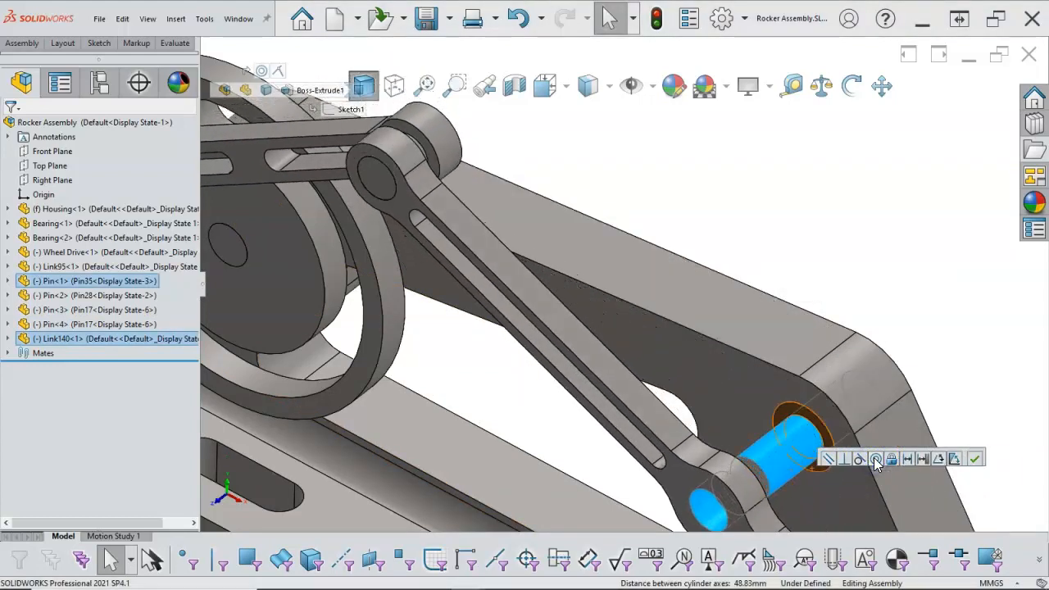
Step: Turn the Wheel Drive in the front view and swing the joint between Link95 and Link140 below the housing arm
scroll(792, 415, "up", 3)
middle_click_drag(785, 363, 724, 389)
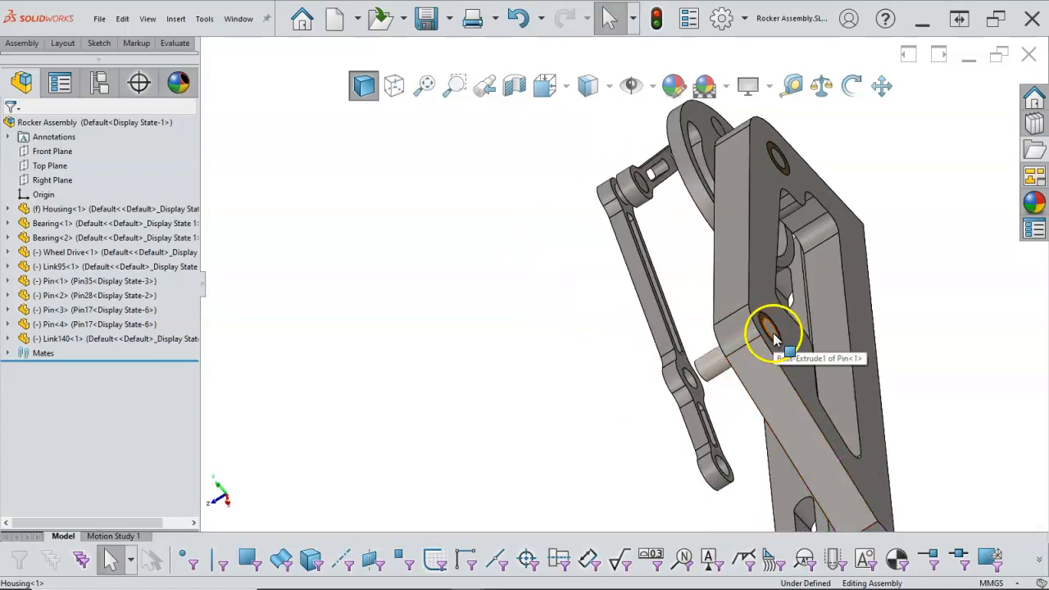
middle_click_drag(735, 326, 808, 279)
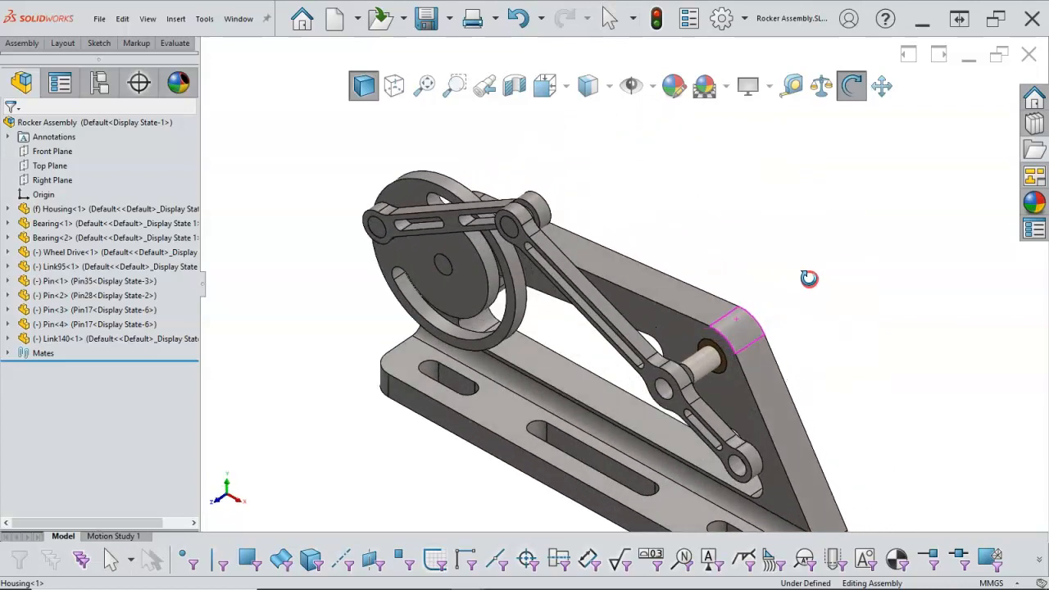
key("ctrl+1")
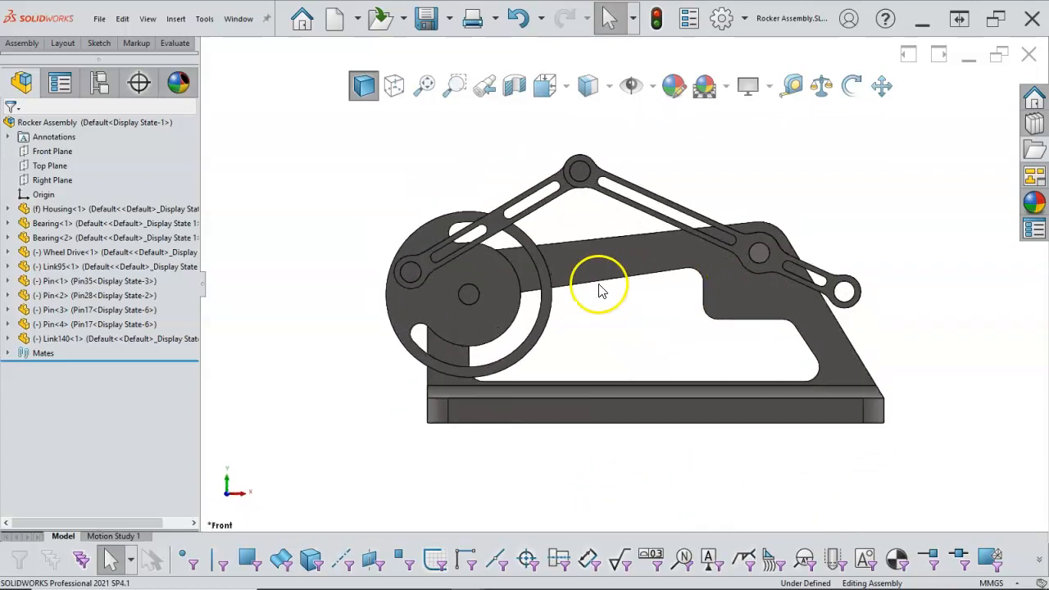
left_click(511, 316)
left_click_drag(511, 316, 480, 252)
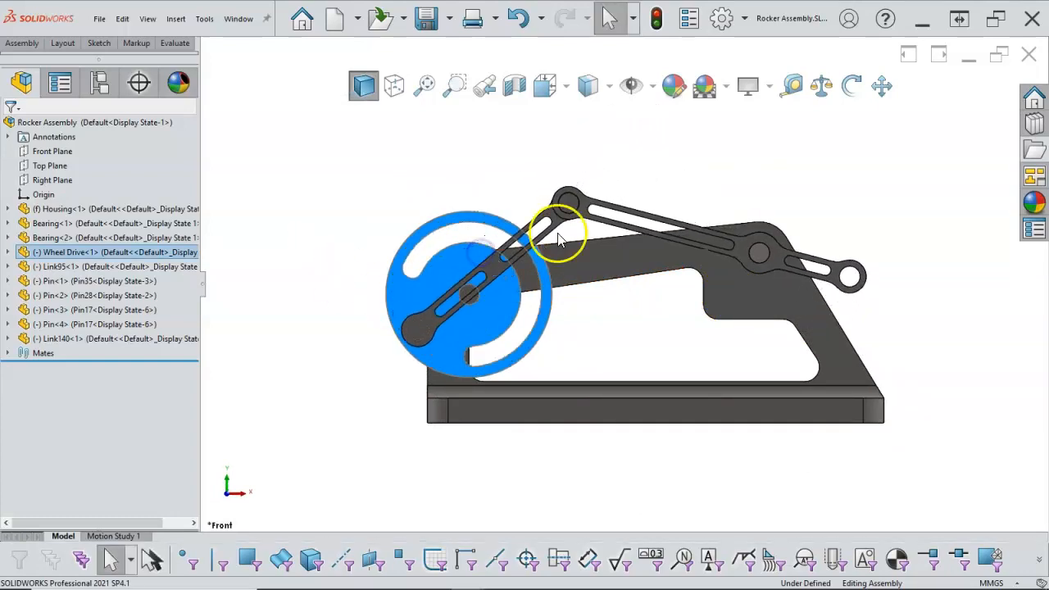
left_click_drag(565, 205, 619, 358)
left_click_drag(447, 243, 368, 272)
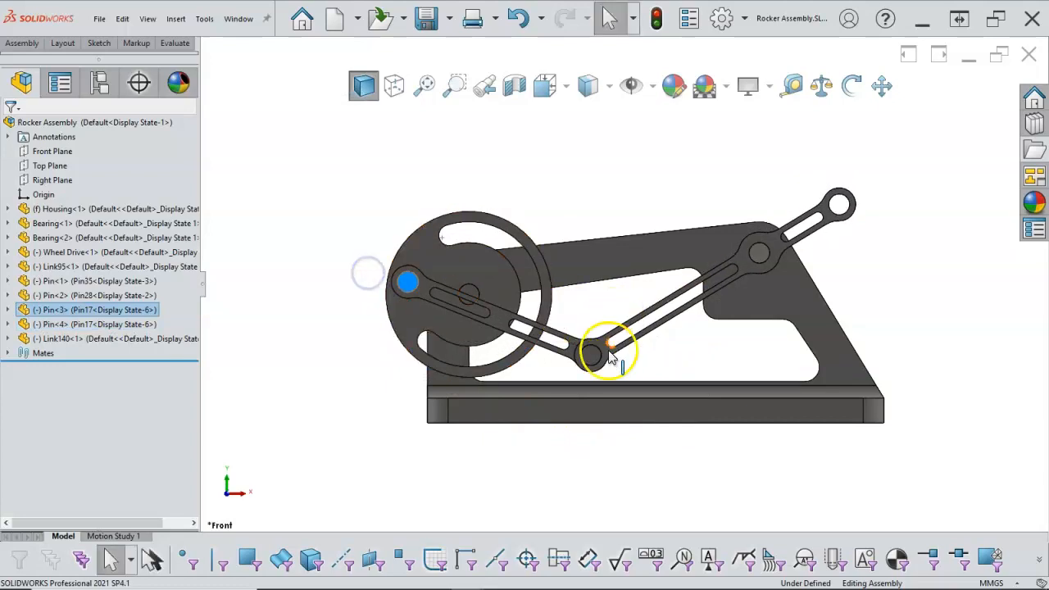
Step: Swing the joint between Link95 and Link140 above the housing arm and inspect how the links stack on the pin
left_click_drag(602, 365, 562, 215)
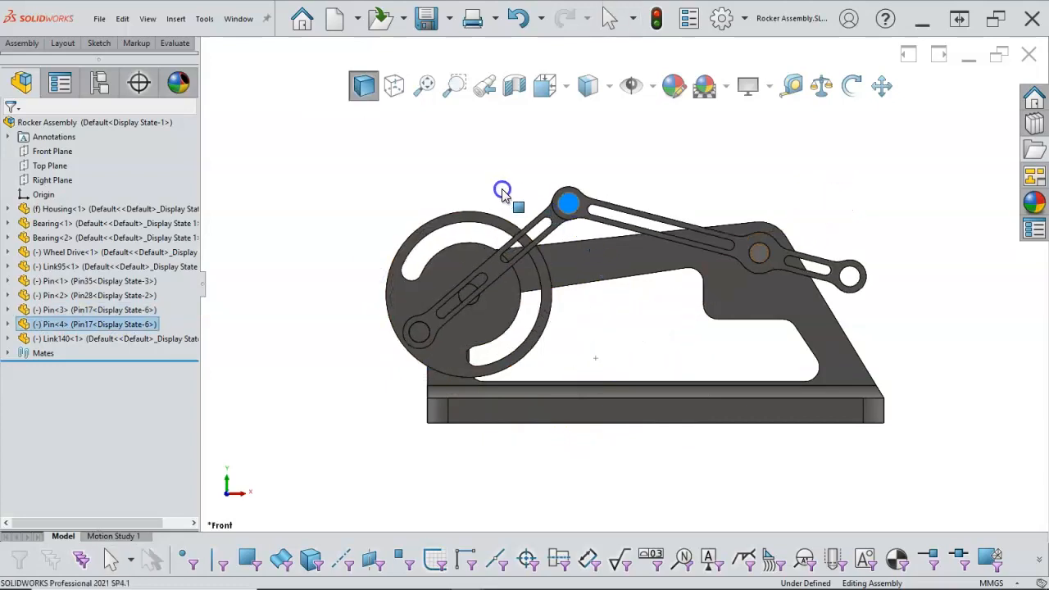
middle_click_drag(497, 192, 451, 359)
scroll(666, 265, "down", 3)
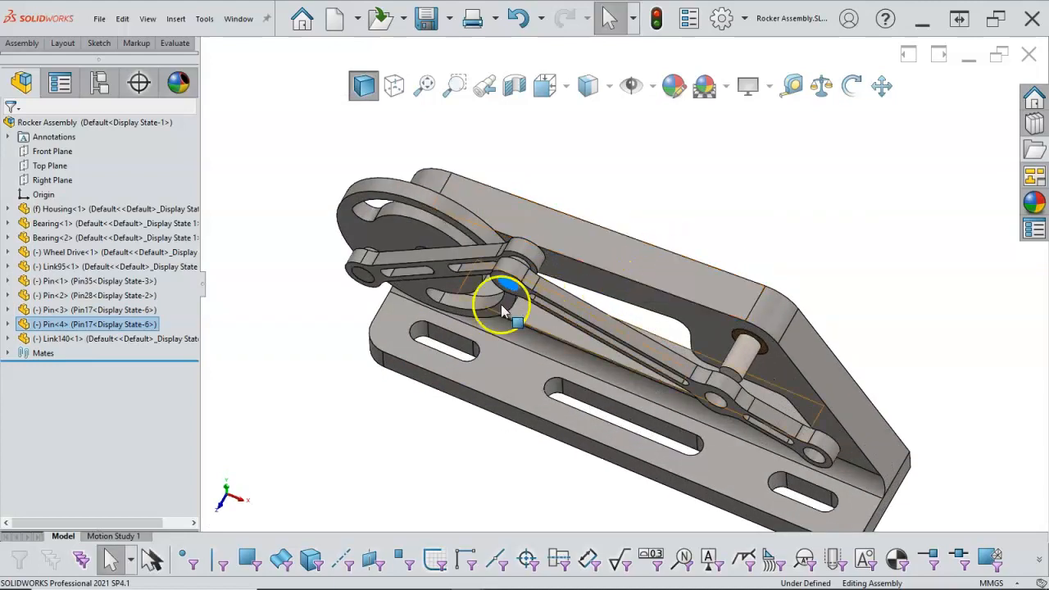
left_click_drag(473, 296, 352, 264)
scroll(361, 270, "down", 2)
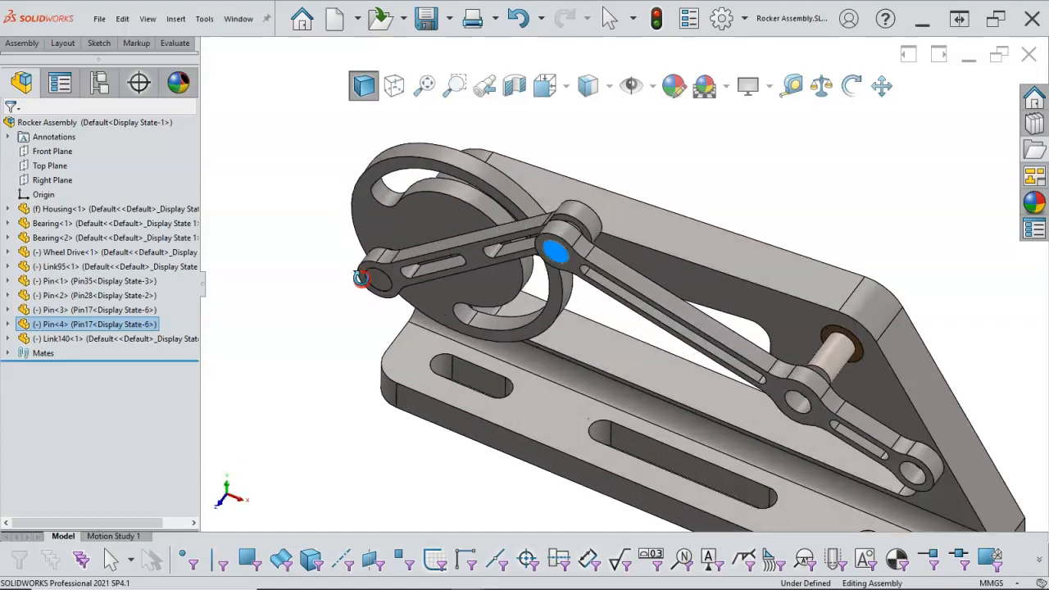
Step: Examine which faces the mates of the second Pin17 pin use on Link95 and Link140
left_click(55, 311)
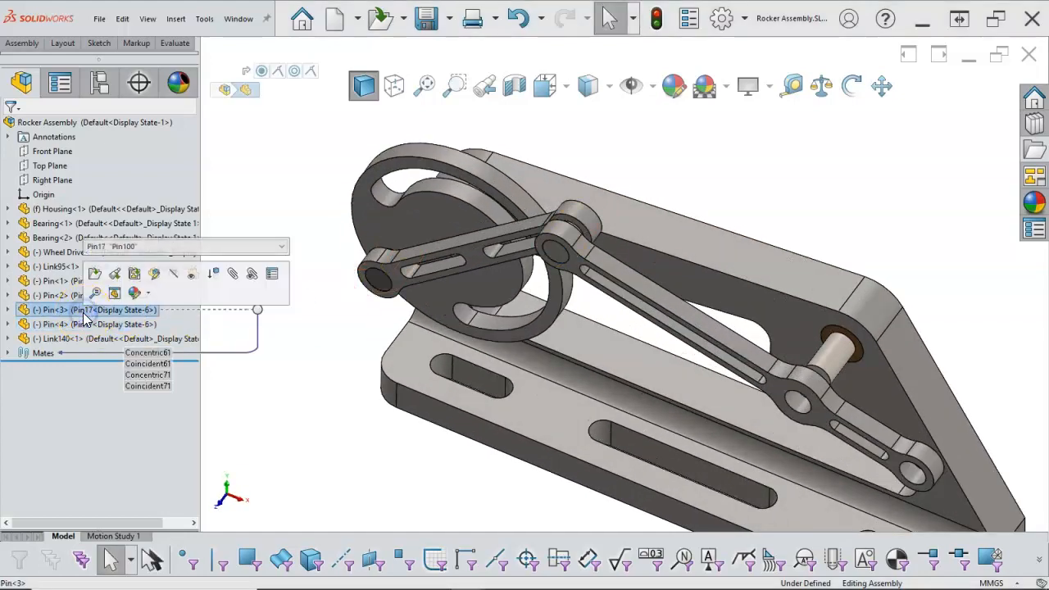
left_click(49, 325)
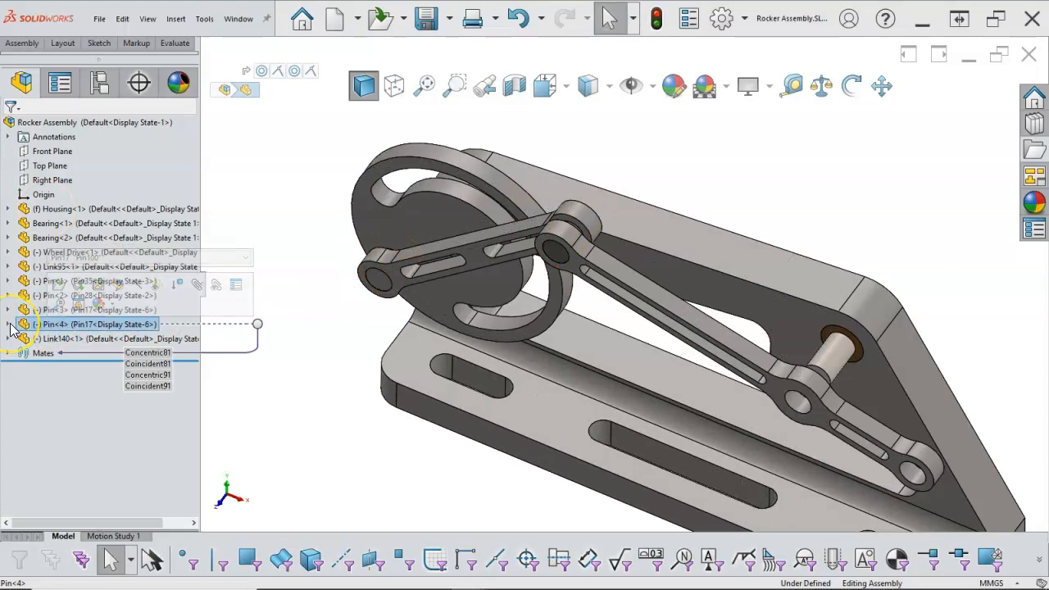
left_click(8, 339)
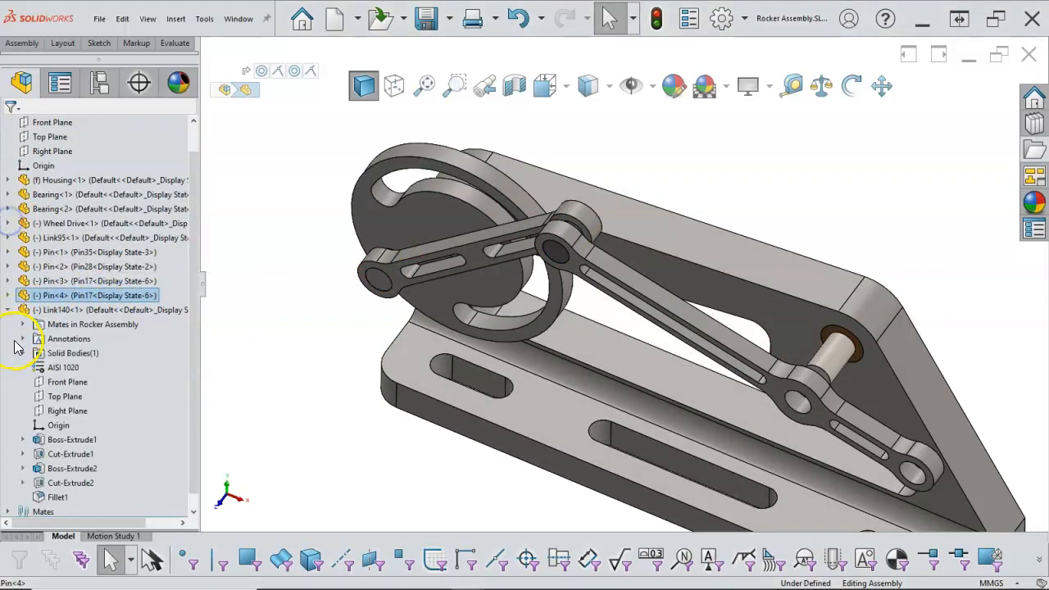
left_click(9, 297)
left_click(23, 310)
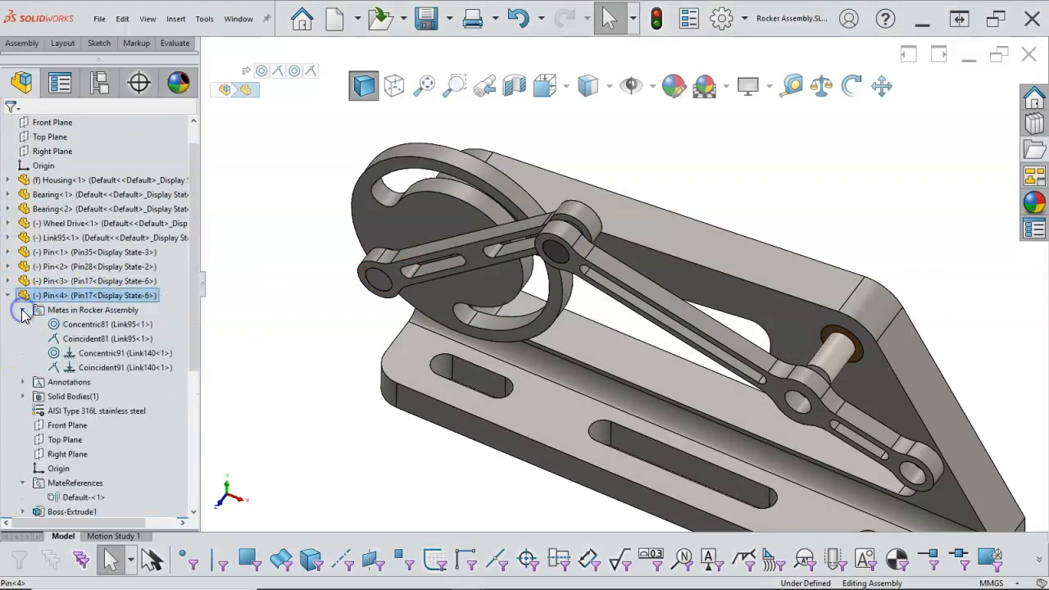
left_click(102, 354)
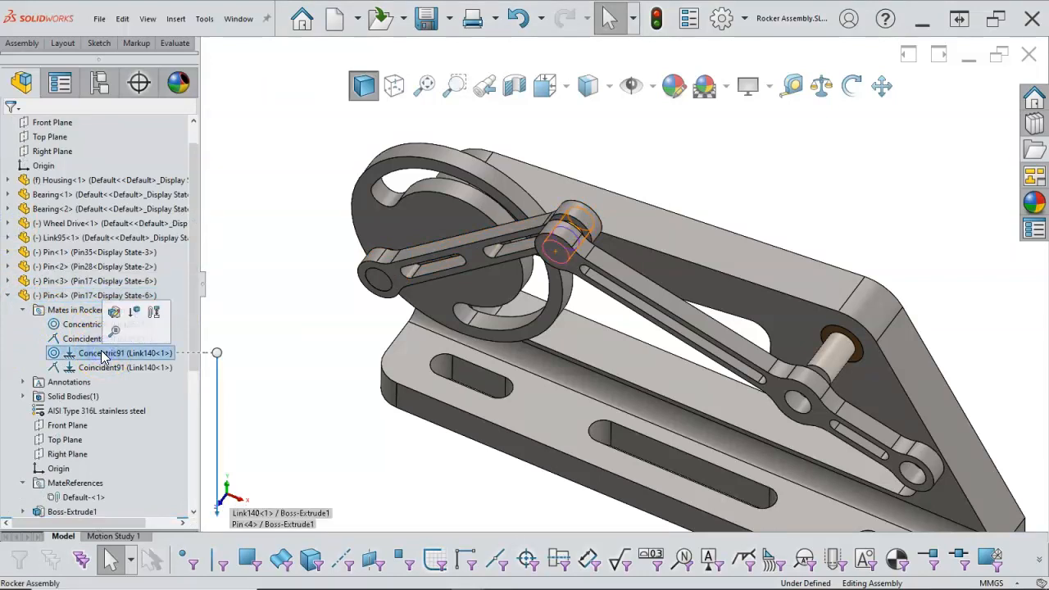
left_click(103, 368)
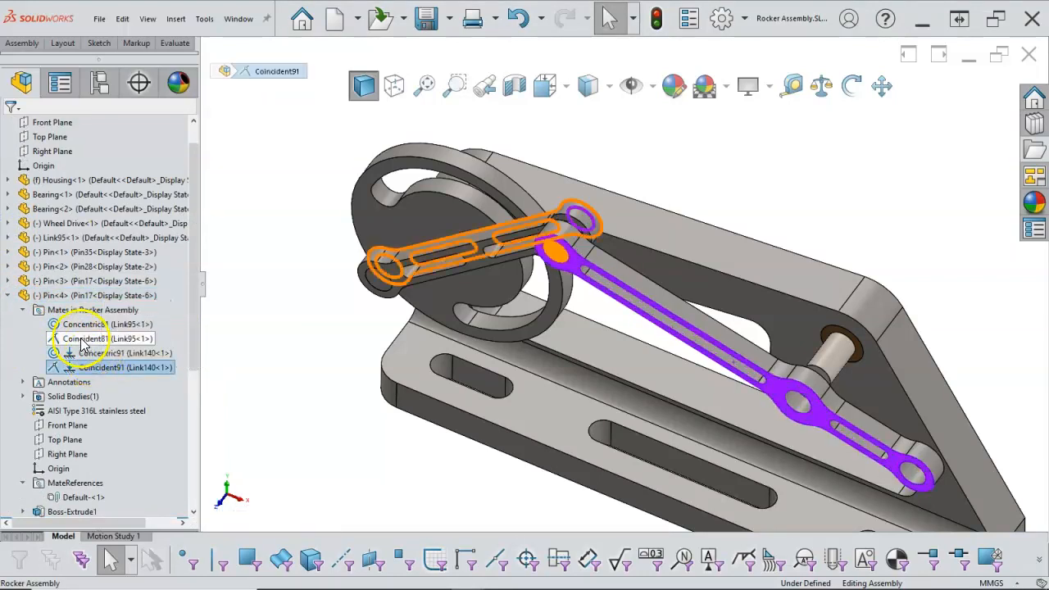
left_click(82, 339)
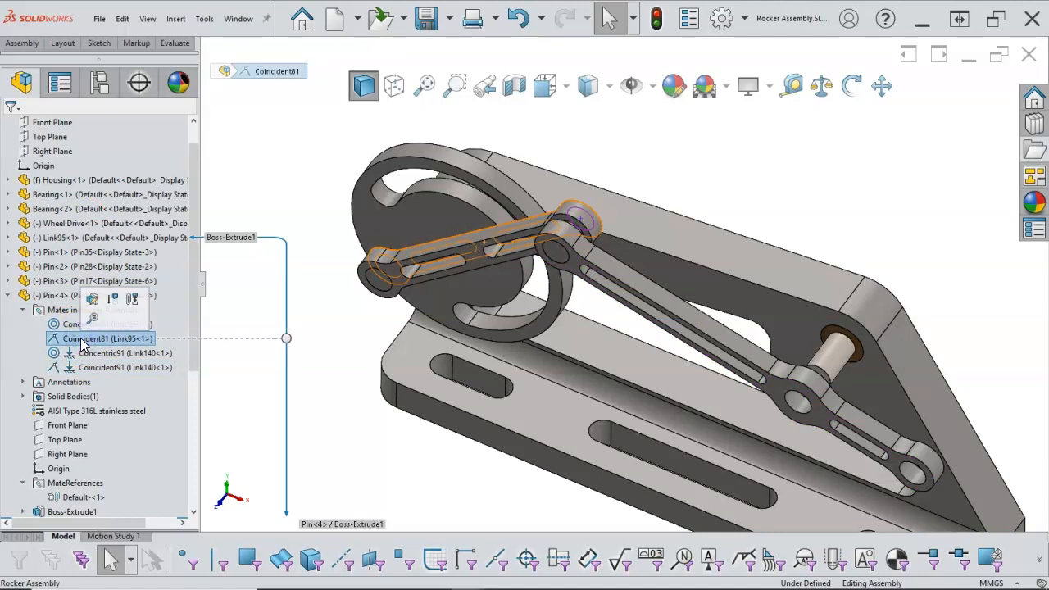
Step: Edit the coincident mate between Link95 and the second Pin17 pin and clear both of its face selections
right_click(82, 346)
left_click(93, 279)
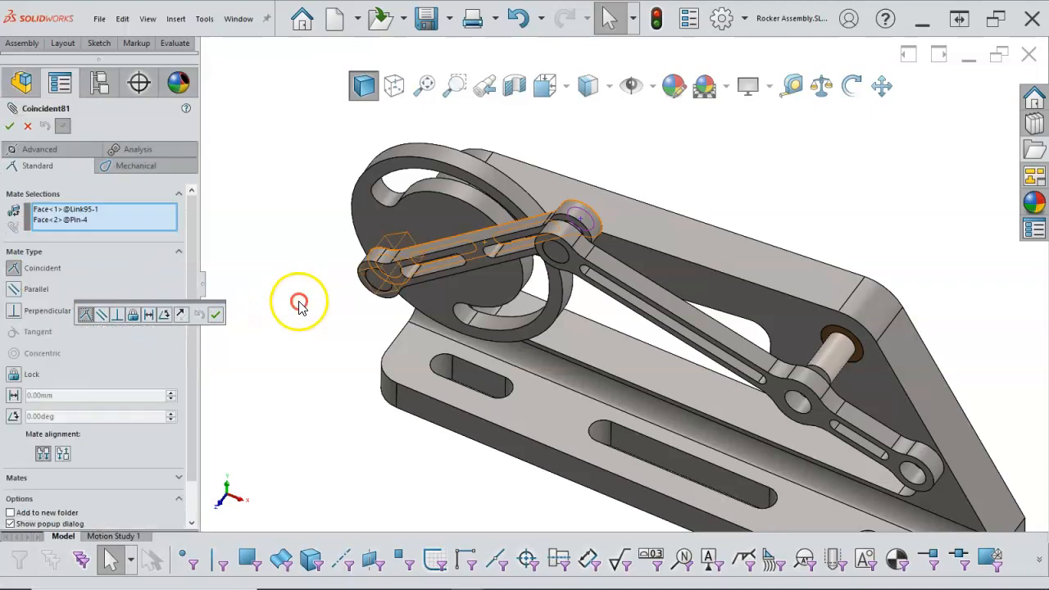
mouse_move(604, 197)
middle_mouse_down()
mouse_move(665, 169)
mouse_move(611, 193)
middle_mouse_up()
scroll(357, 144, "up", 1)
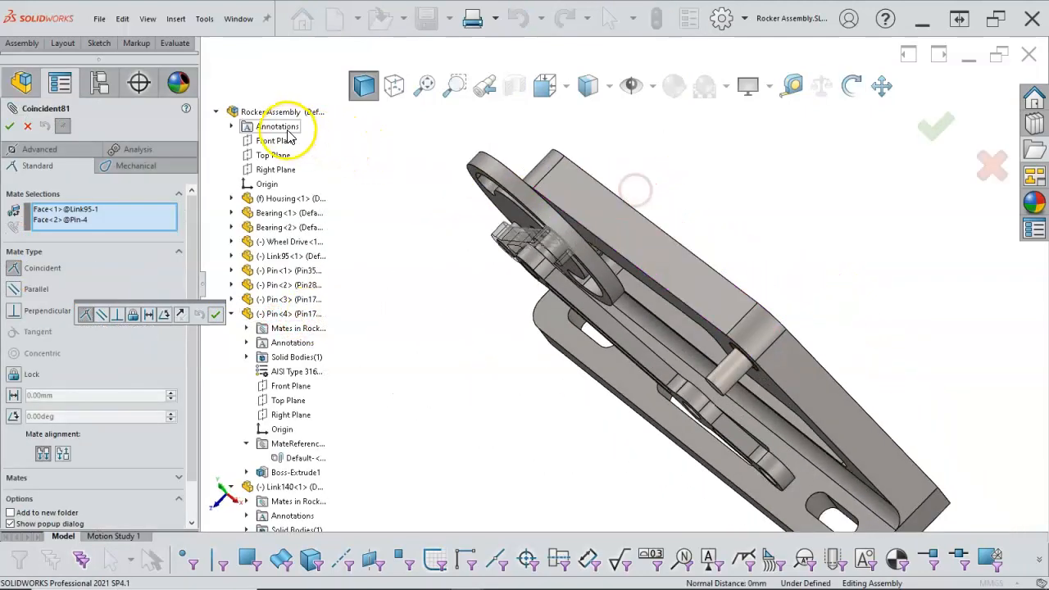
left_click(217, 114)
middle_click_drag(653, 190, 608, 232)
scroll(575, 261, "down", 2)
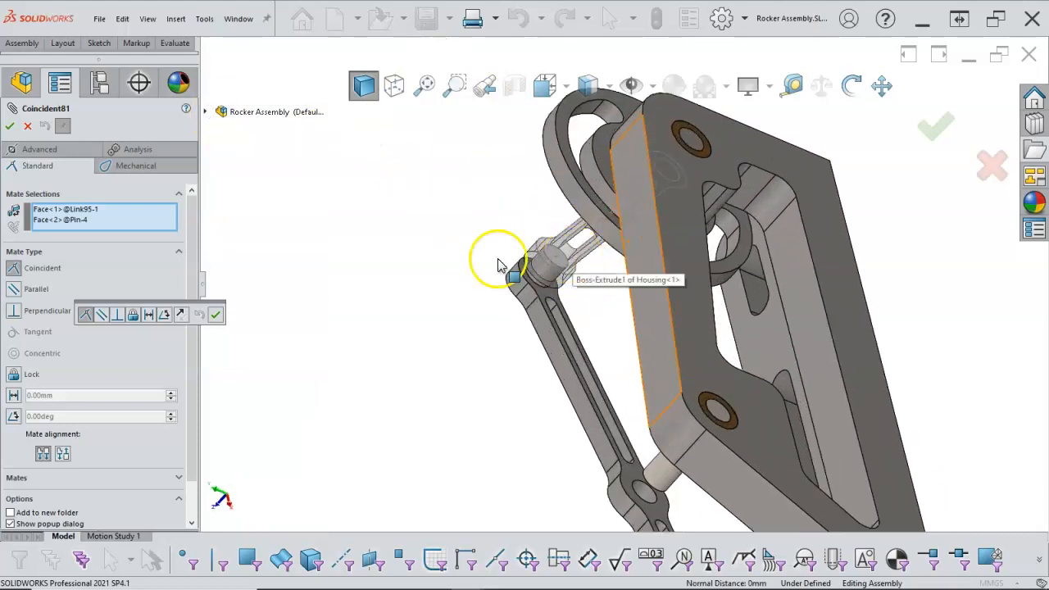
left_click(71, 211)
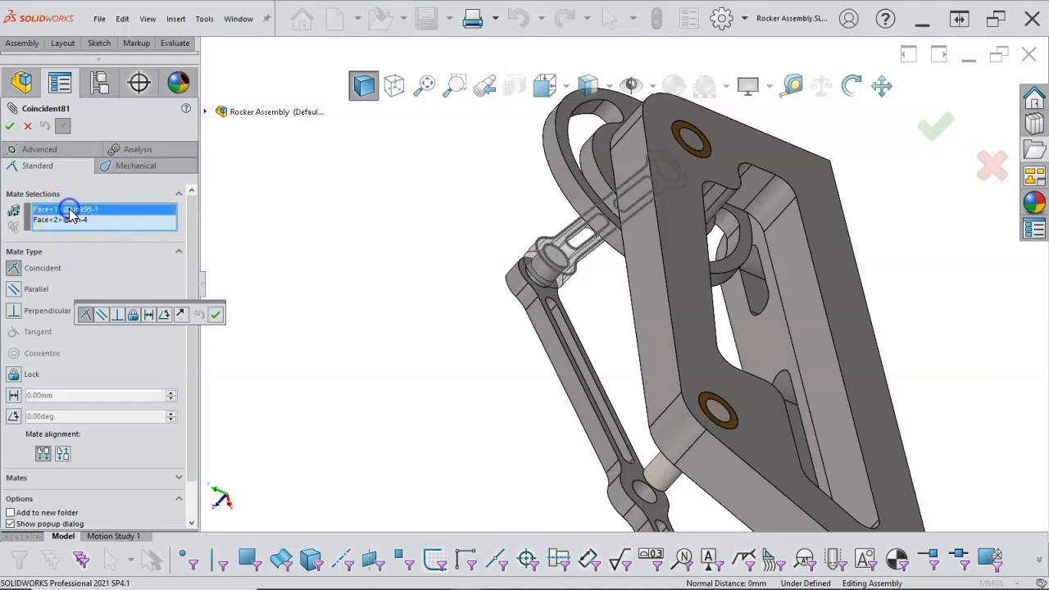
right_click(90, 220)
left_click(131, 227)
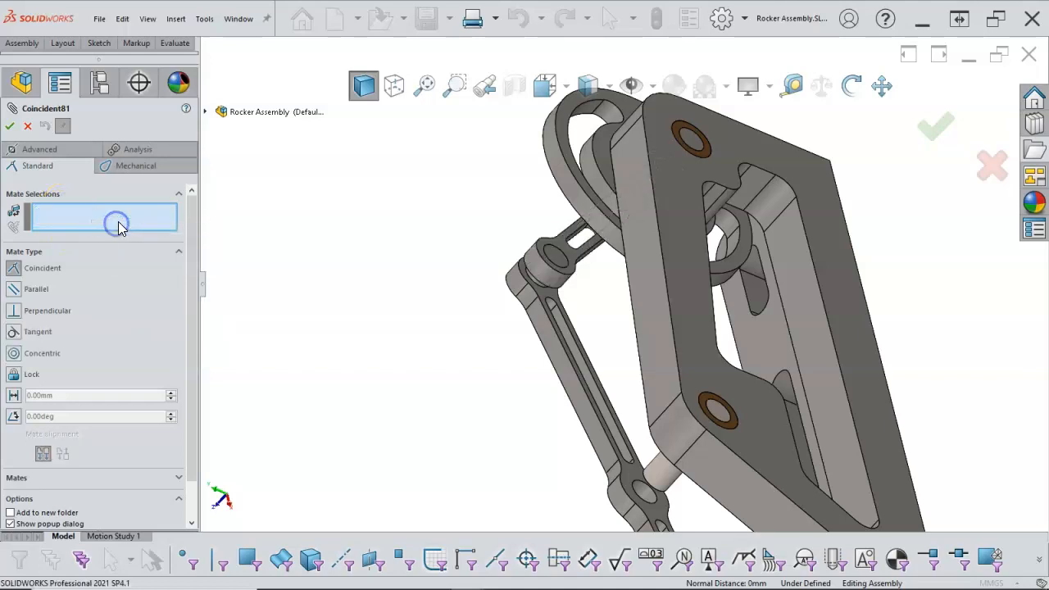
scroll(557, 270, "down", 2)
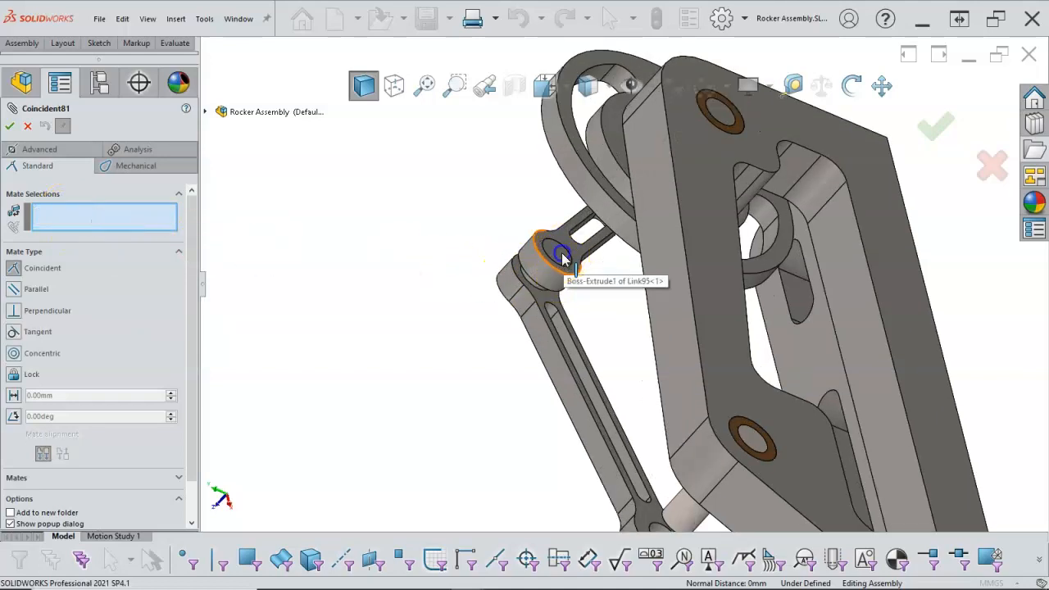
left_click(563, 259)
scroll(562, 310, "down", 1)
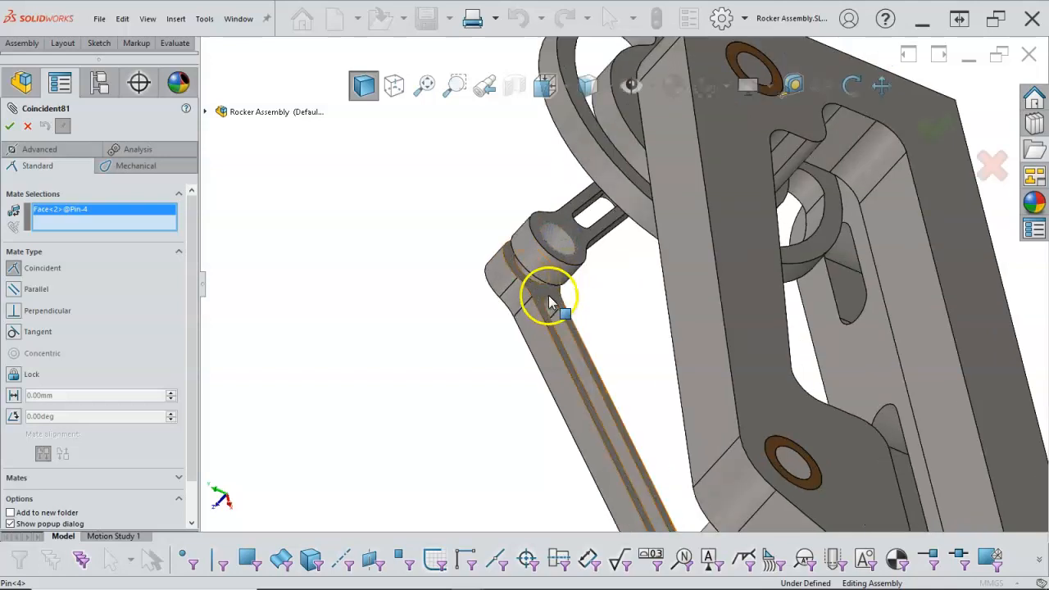
left_click(549, 300)
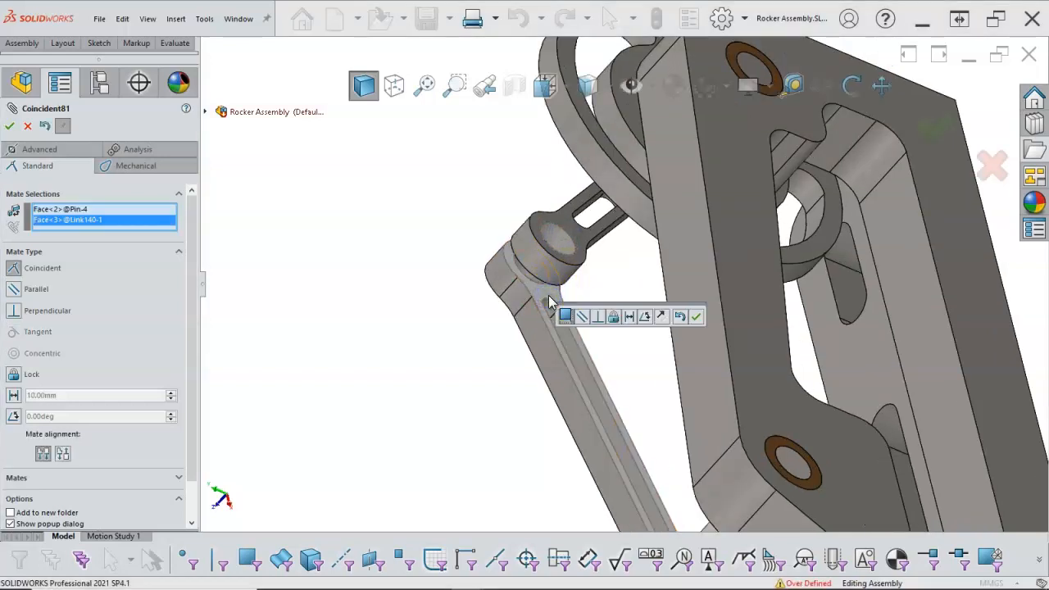
left_click(548, 301)
middle_click_drag(515, 298, 542, 238)
scroll(538, 293, "up", 2)
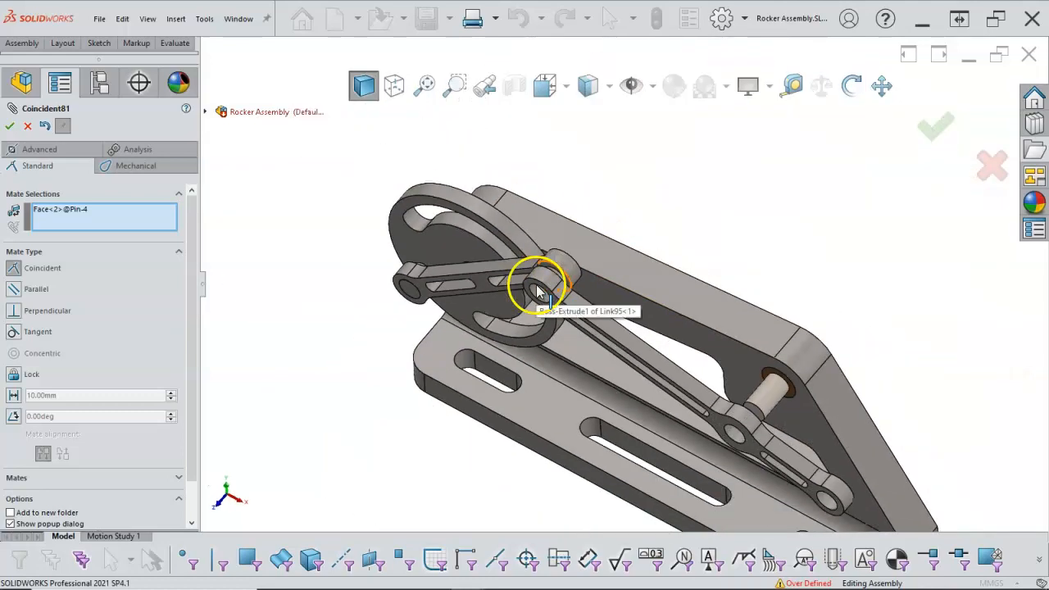
scroll(533, 296, "down", 3)
middle_click_drag(541, 287, 660, 258)
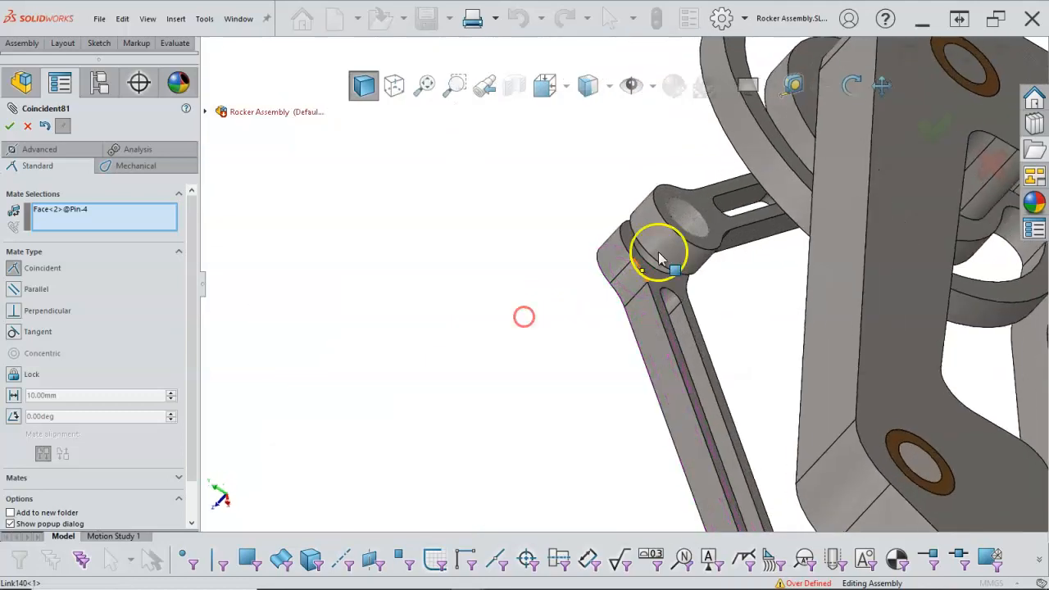
scroll(669, 235, "down", 3)
right_click(161, 217)
left_click(194, 224)
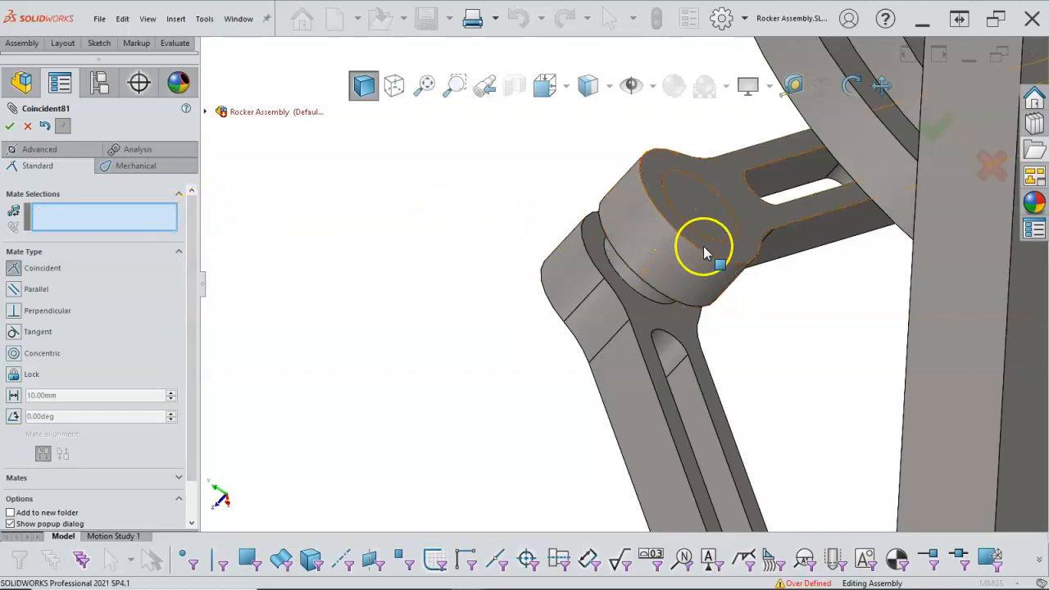
left_click(742, 245)
middle_click_drag(503, 274, 515, 187)
left_click_drag(514, 189, 457, 241)
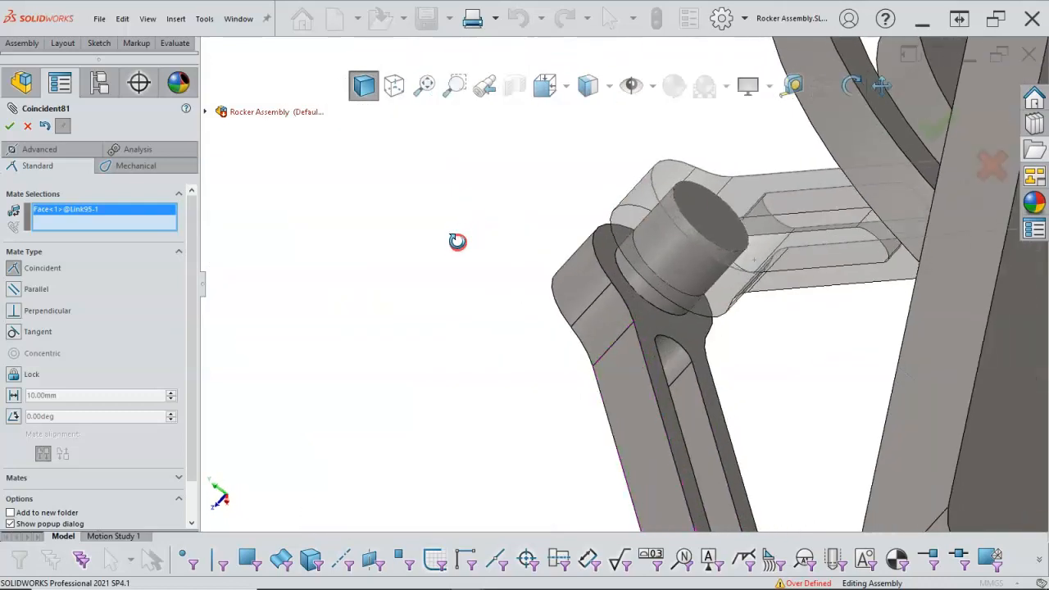
key("Escape")
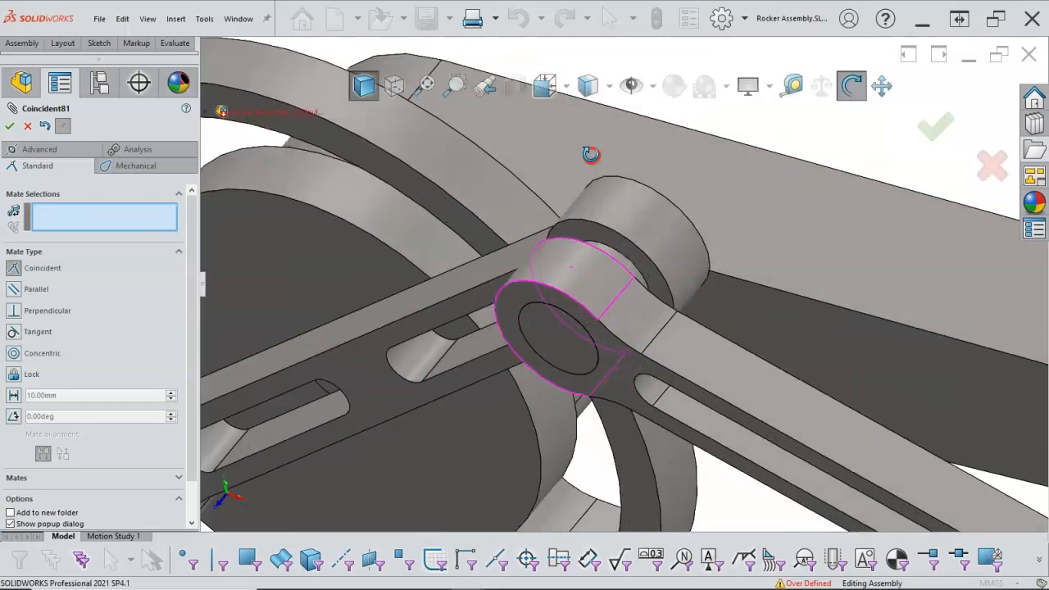
Step: Redefine the mate with the front face of Link95 coincident with the second Pin17 pin's front end face
left_click(600, 231)
left_click(556, 329)
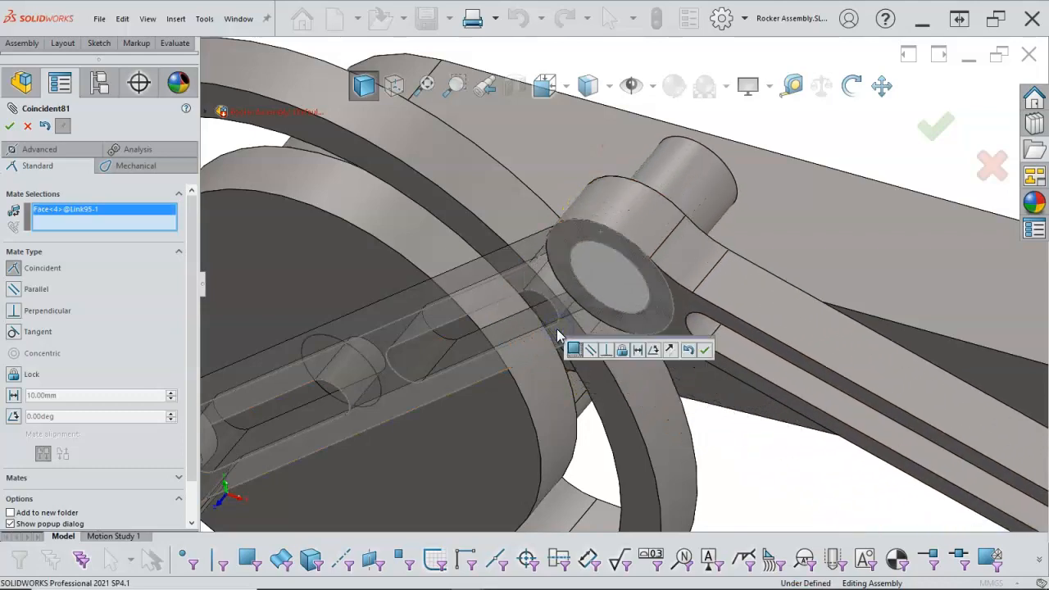
left_click(536, 292)
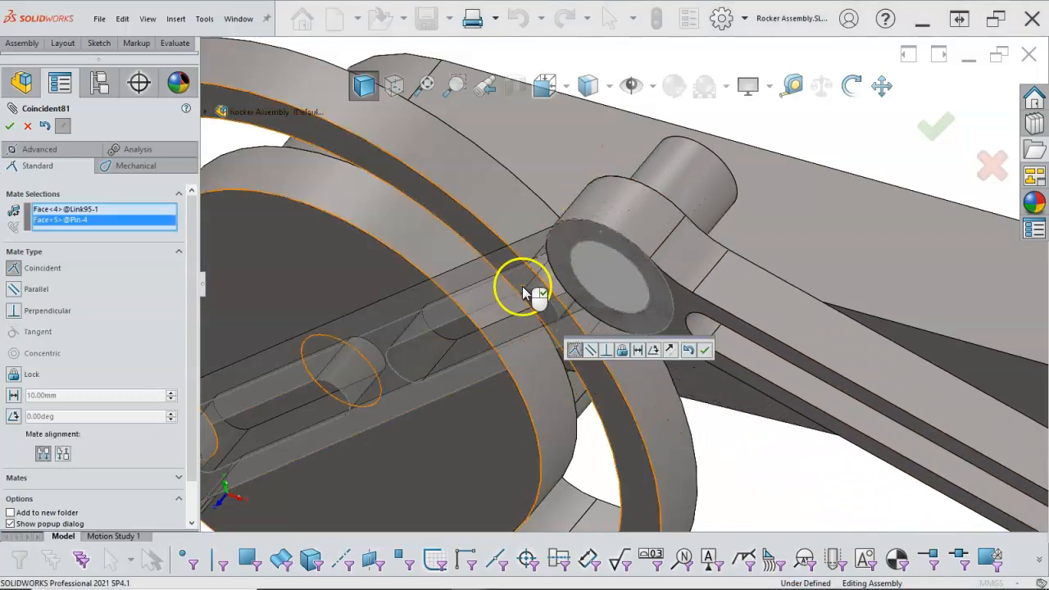
left_click(705, 351)
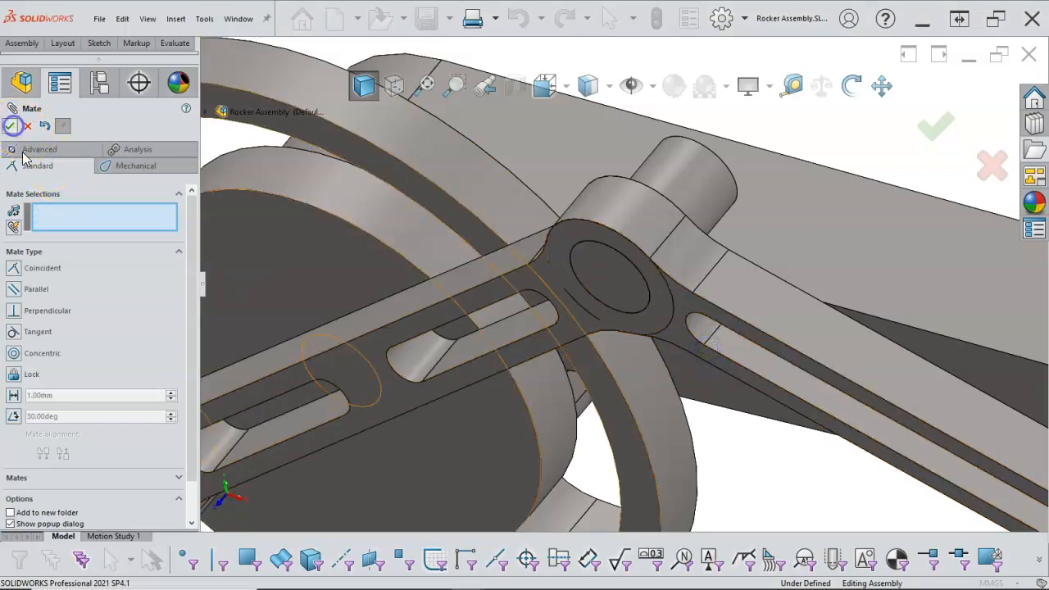
Step: Redefine the Link140 coincident mate to join the back face of Link140 with the second Pin17 pin's back end face
left_click(97, 368)
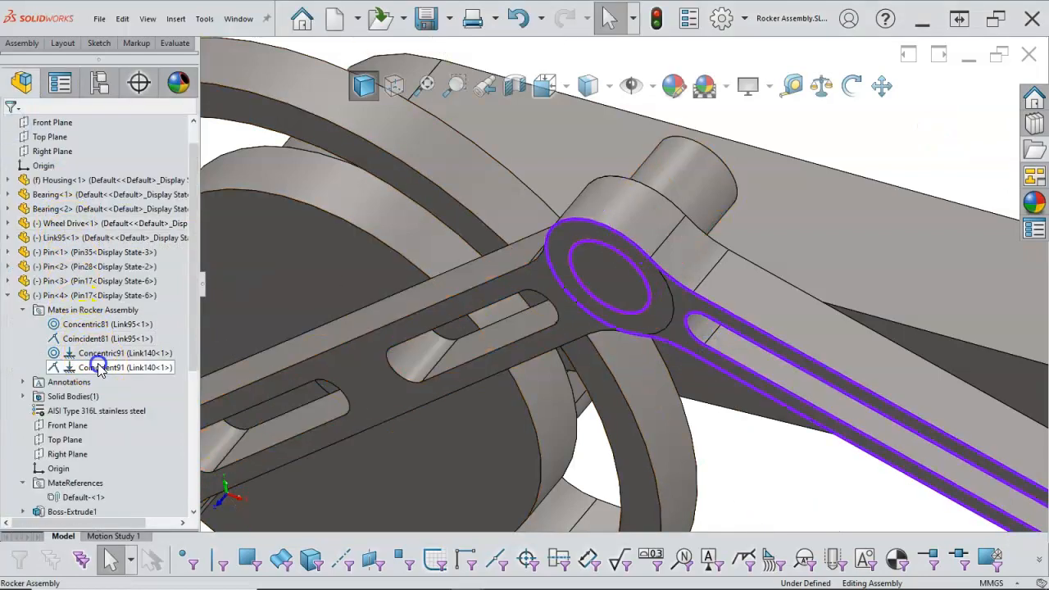
right_click(97, 367)
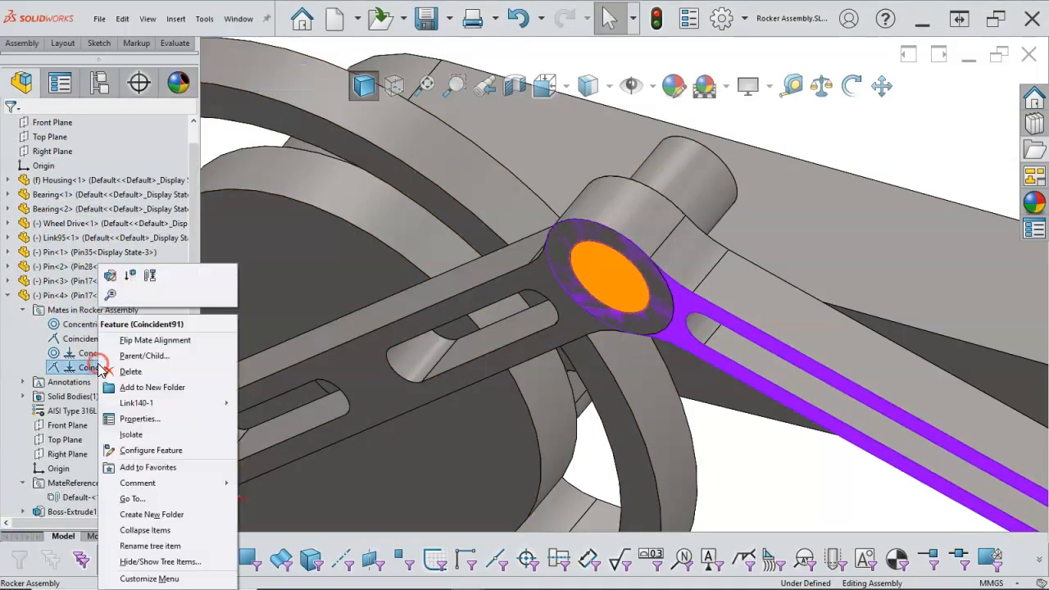
left_click(109, 277)
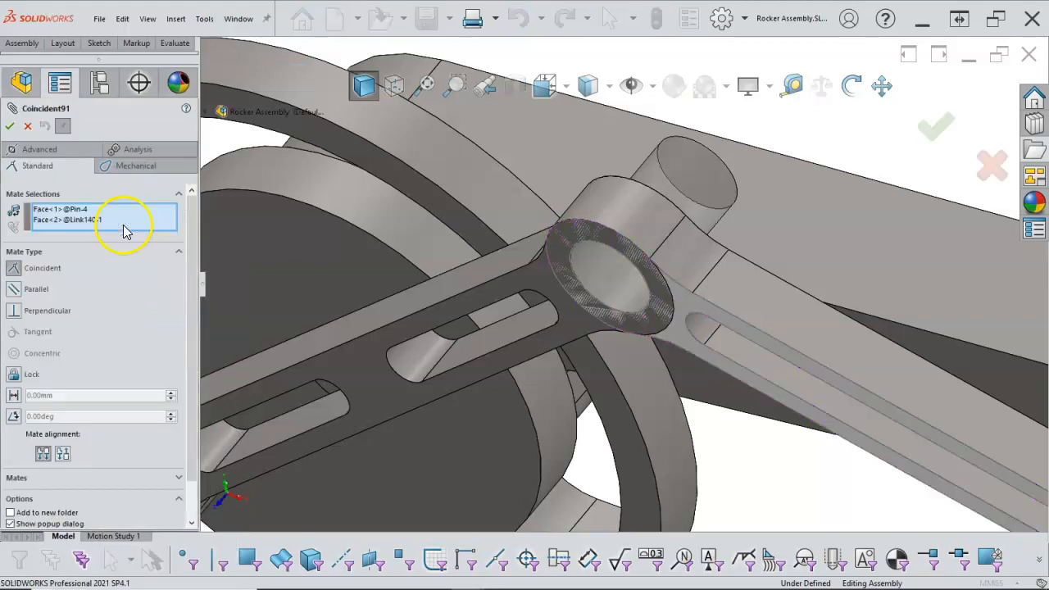
right_click(125, 221)
left_click(159, 217)
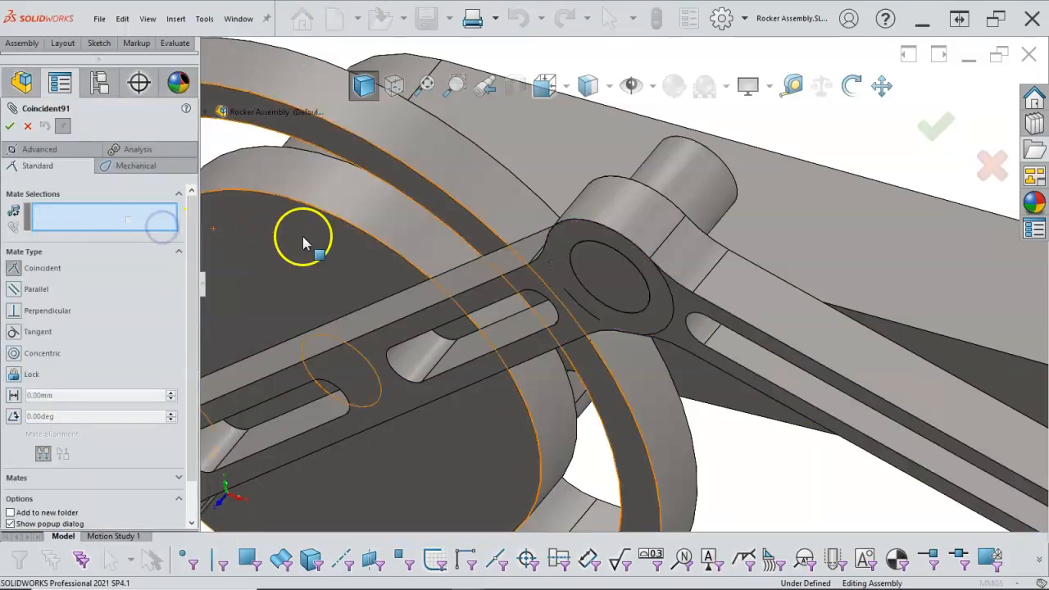
middle_click_drag(692, 304, 633, 318)
left_click(748, 283)
left_click(806, 164)
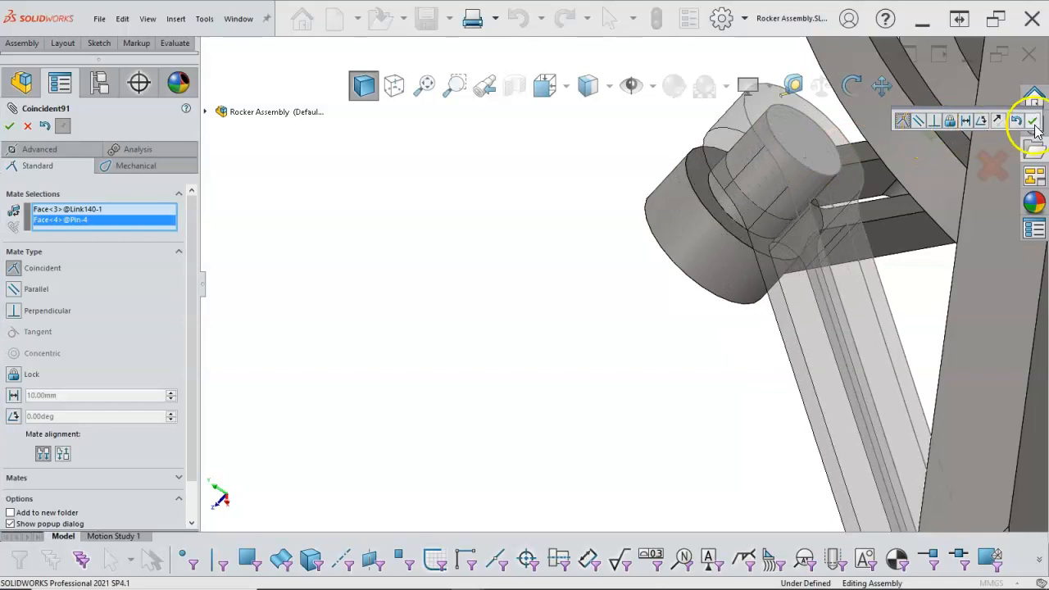
left_click(1031, 125)
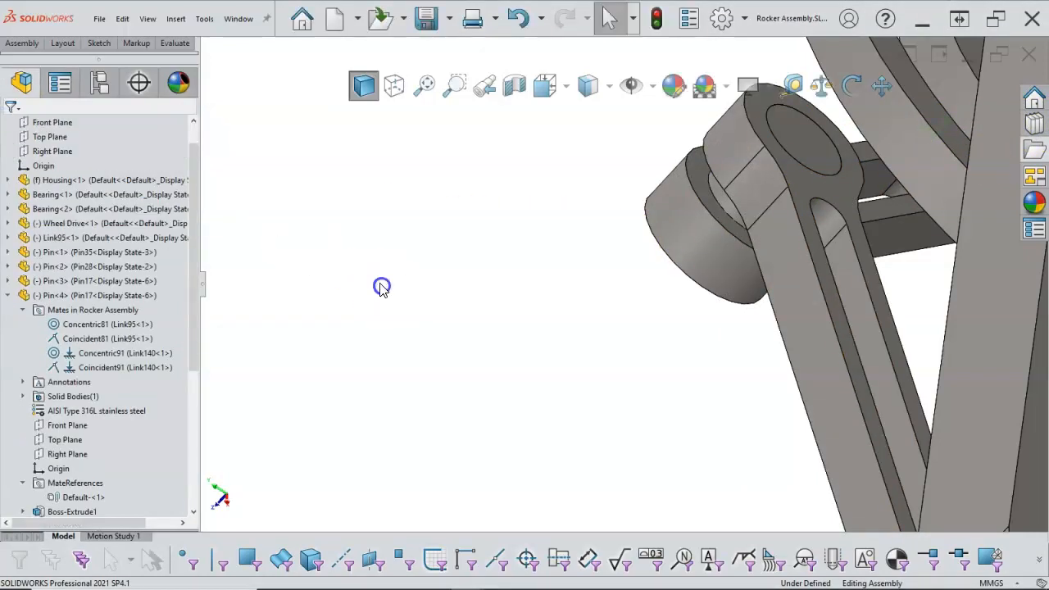
Step: Check the stacking of the wheel, links and pins in the front and top views
key("ctrl+1")
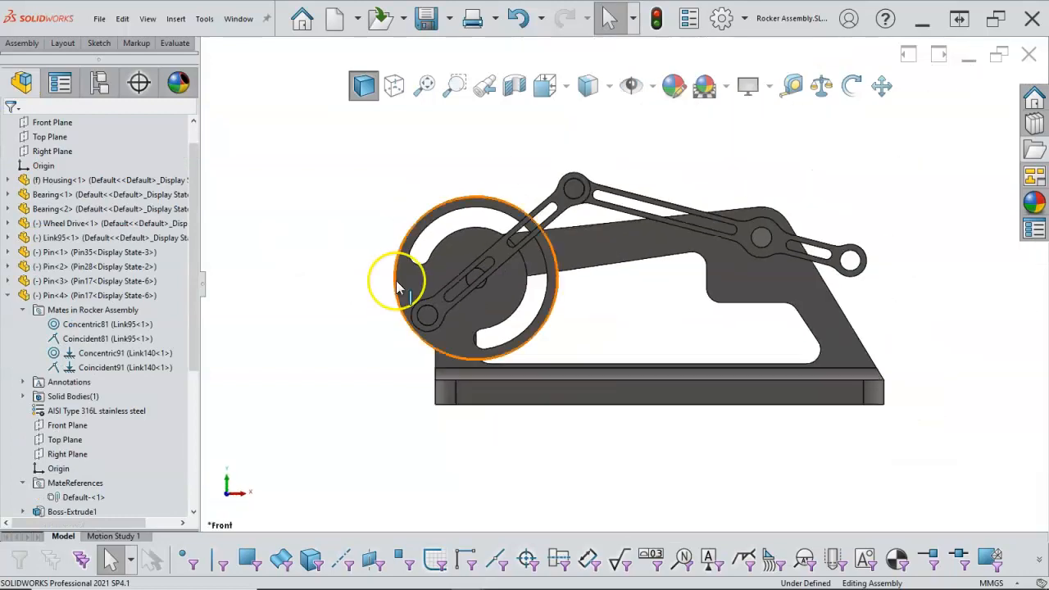
key("ctrl+5")
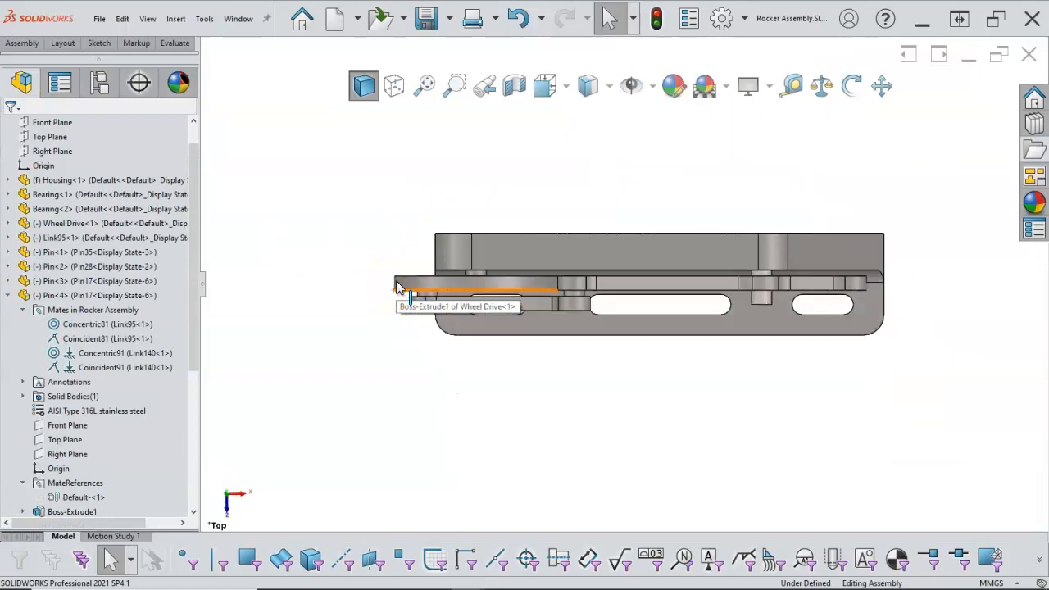
left_click_drag(397, 287, 707, 352)
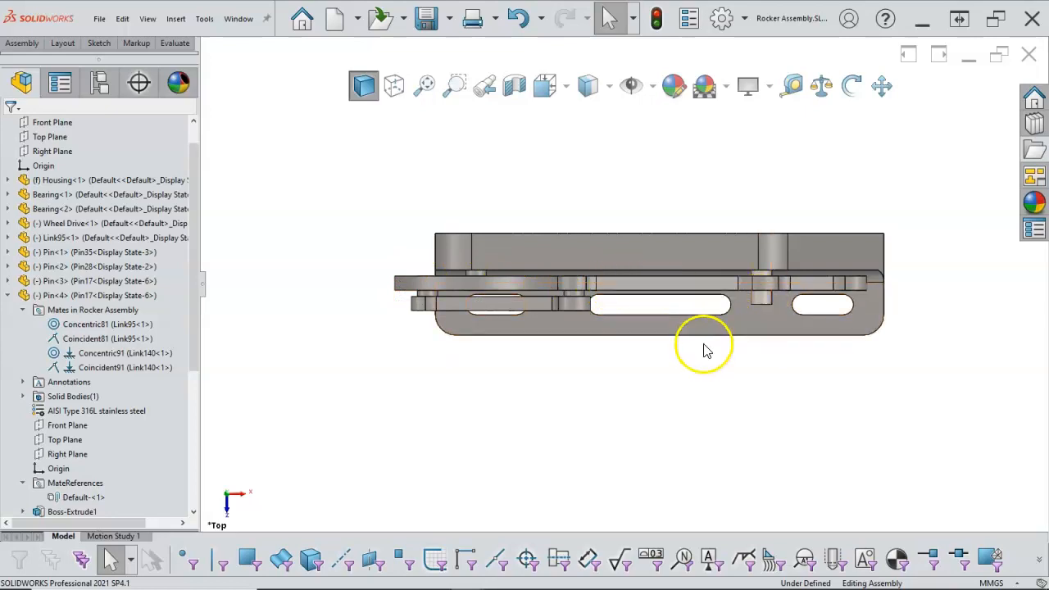
Step: Turn Wheel Drive in the front view to test the motion of Link95 and Link140
key("ctrl+1")
left_click_drag(565, 254, 510, 199)
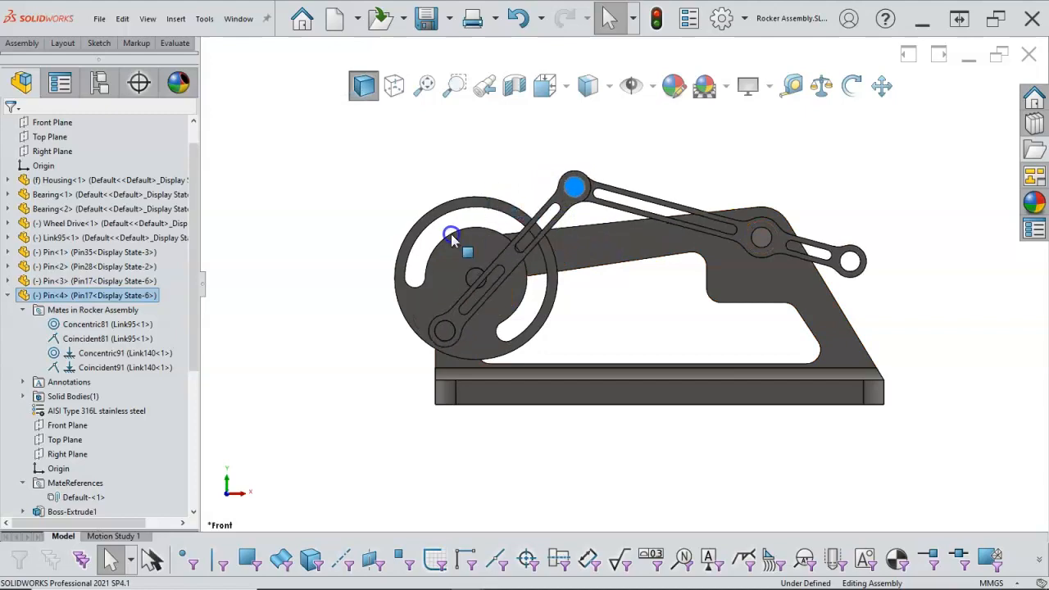
left_click_drag(436, 261, 566, 278)
Step: Examine from several angles how the Pin35 pin passes through Link140 and the housing
middle_click_drag(628, 262, 623, 283)
scroll(727, 276, "down", 3)
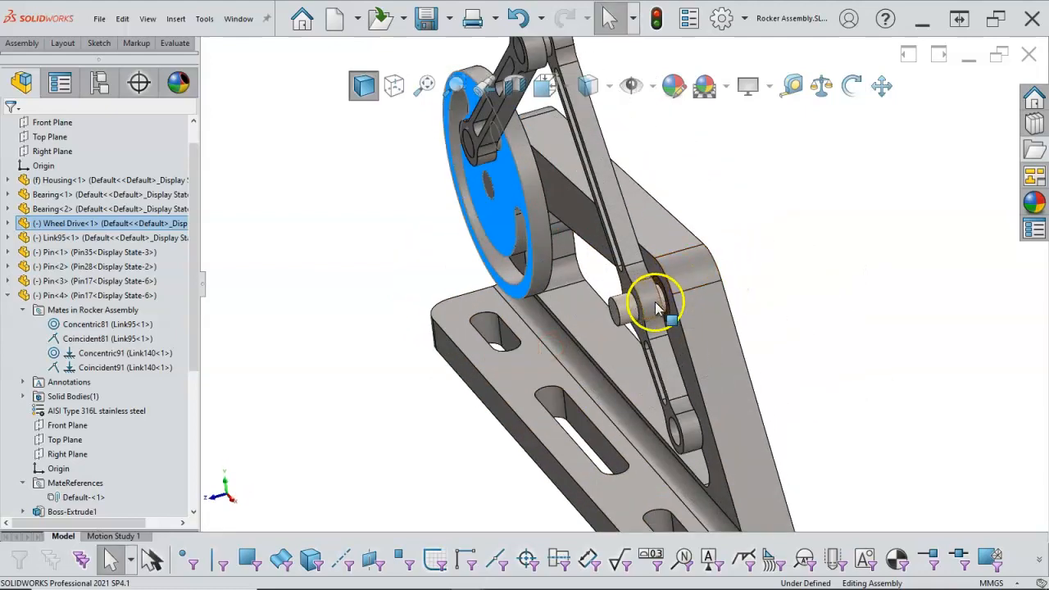
left_click(631, 314)
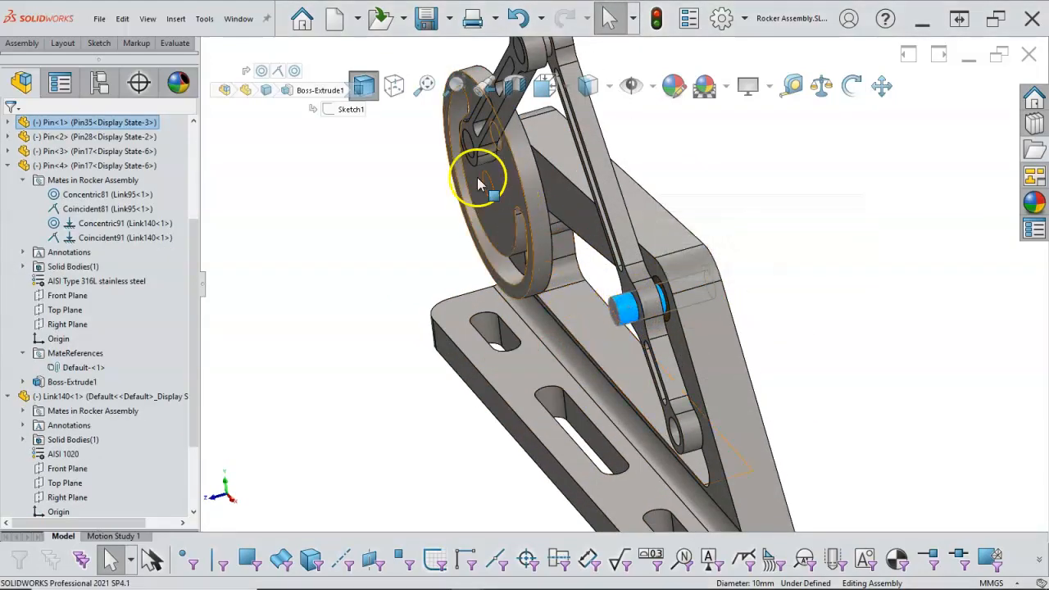
middle_click_drag(824, 209, 797, 207)
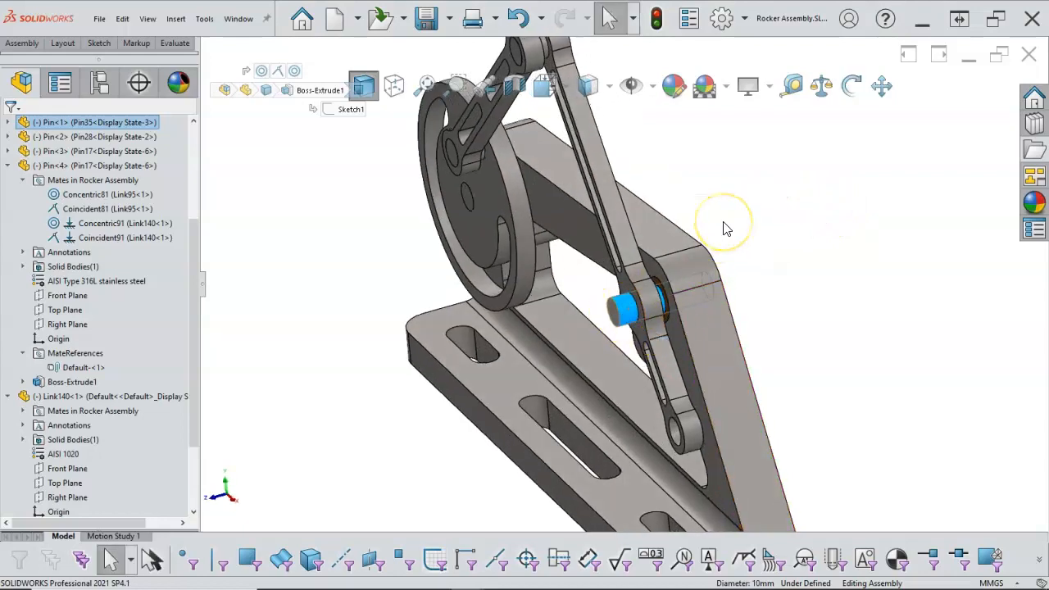
scroll(726, 228, "up", 3)
middle_click(604, 175)
middle_click_drag(604, 175, 674, 188)
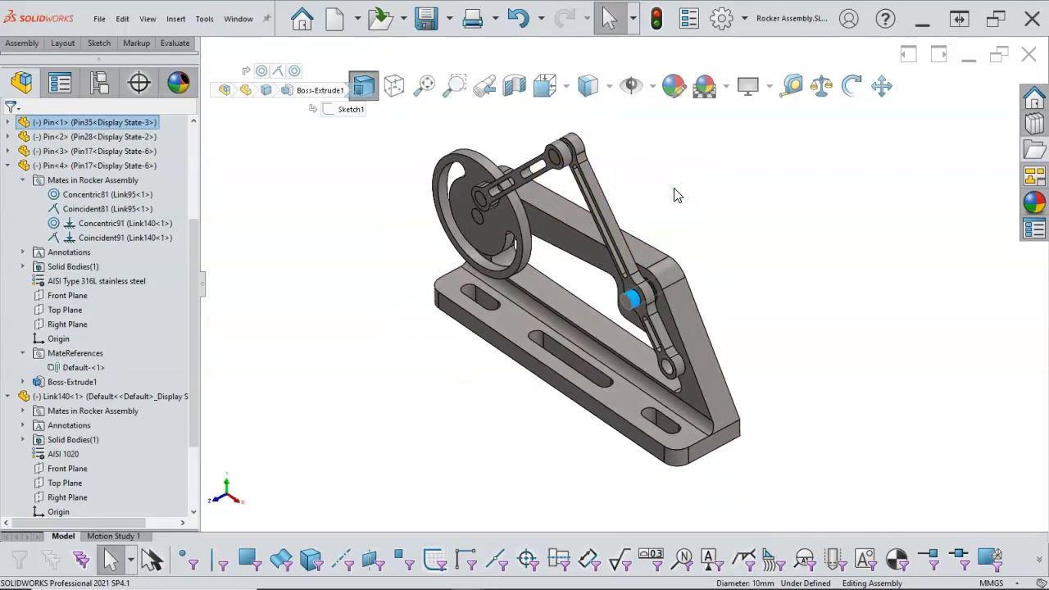
left_click(675, 195)
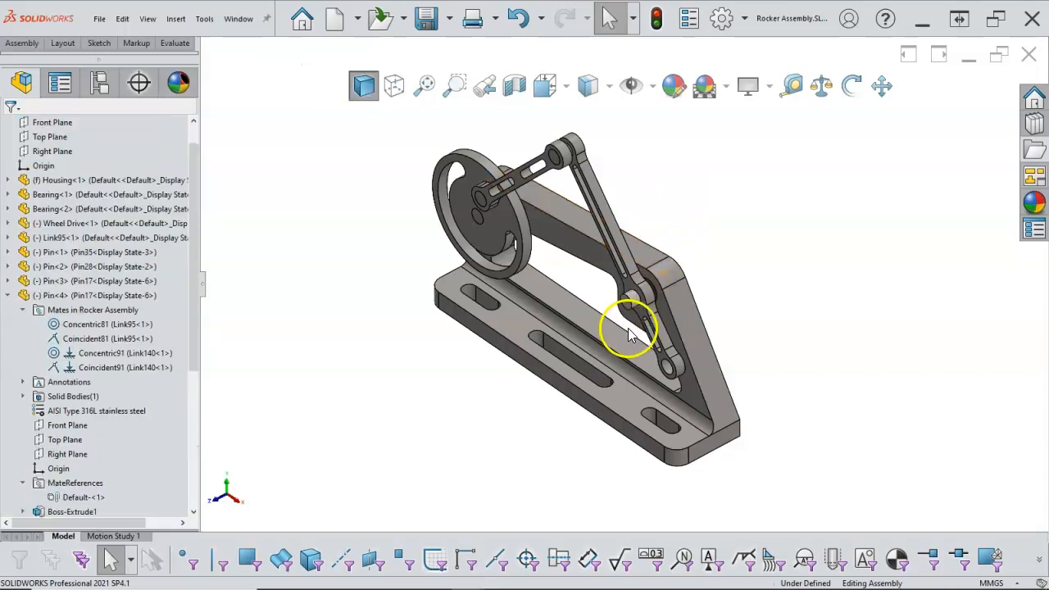
Step: Switch the pin joining Link140 to the housing from the Pin35 configuration to Pin28
scroll(628, 328, "up", 2)
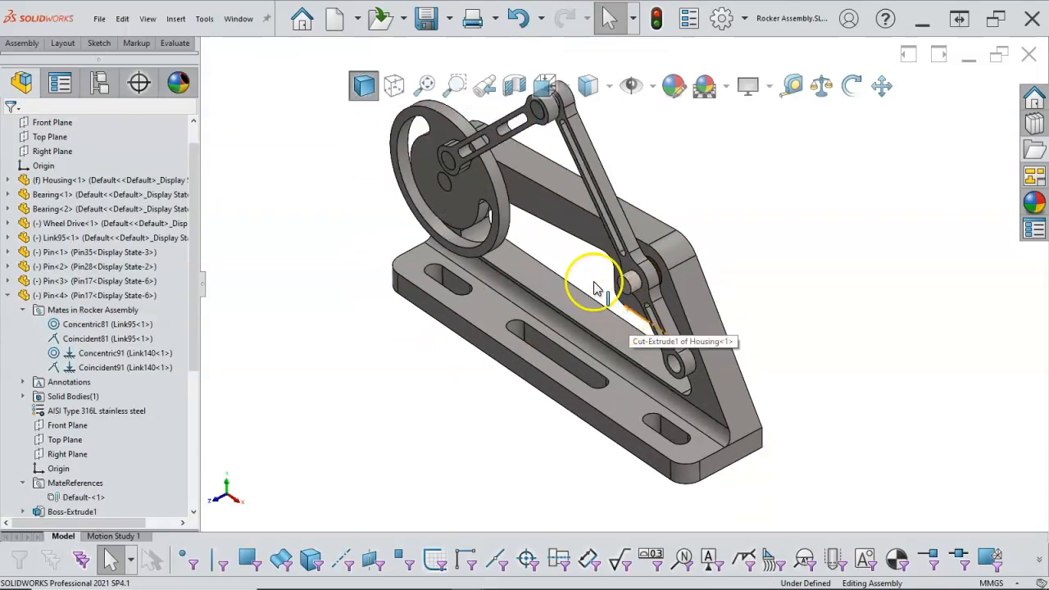
scroll(628, 289, "up", 2)
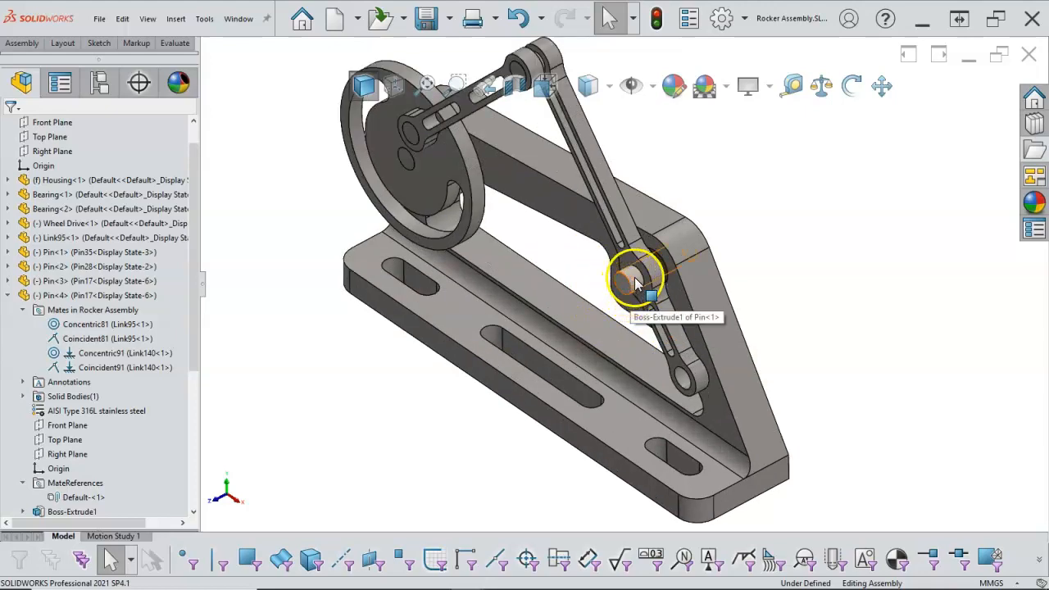
right_click(634, 283)
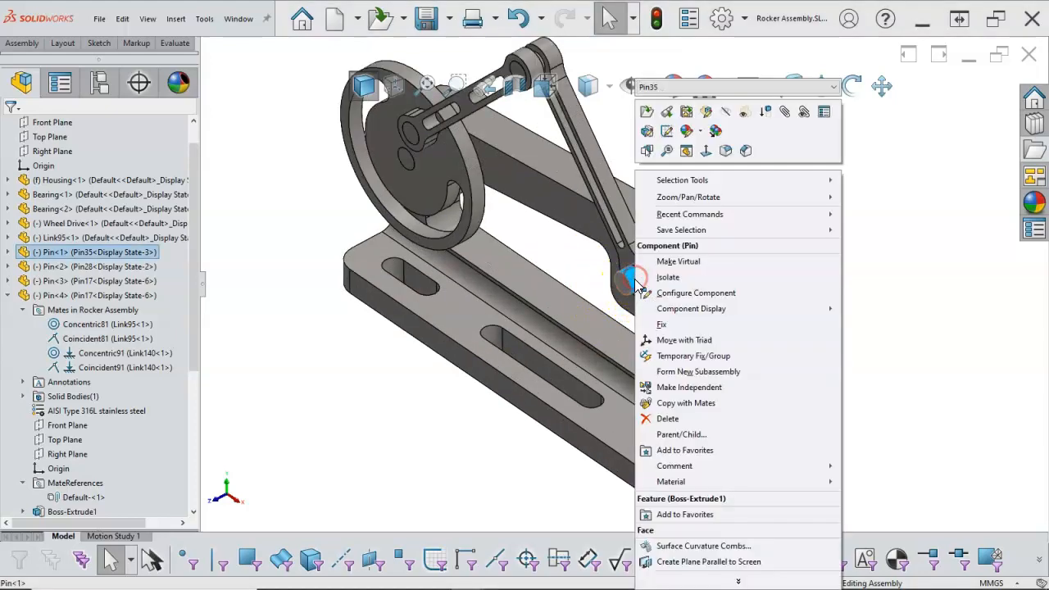
left_click(832, 86)
left_click(672, 117)
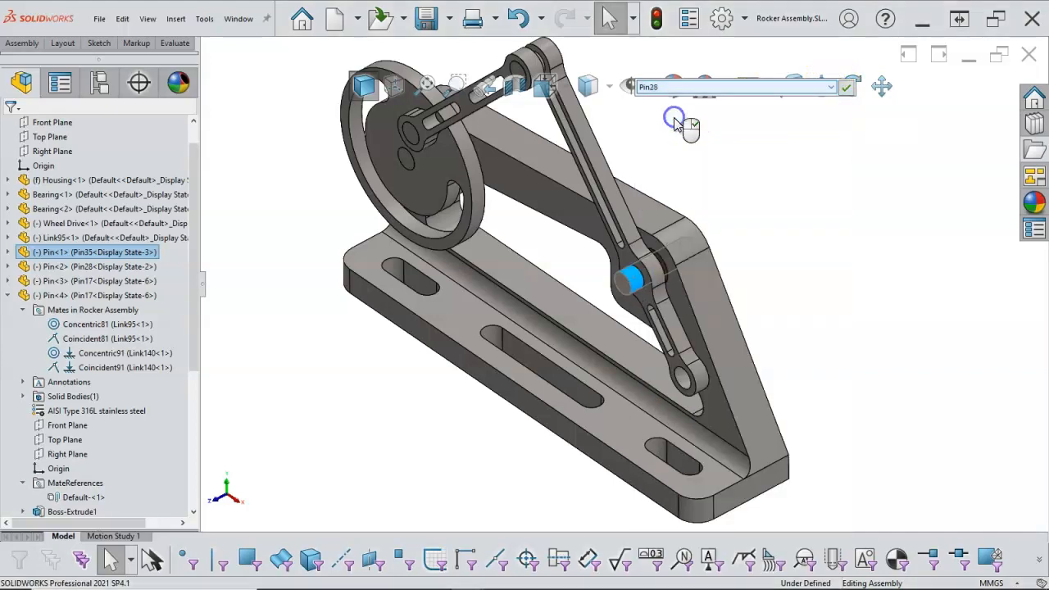
left_click(847, 86)
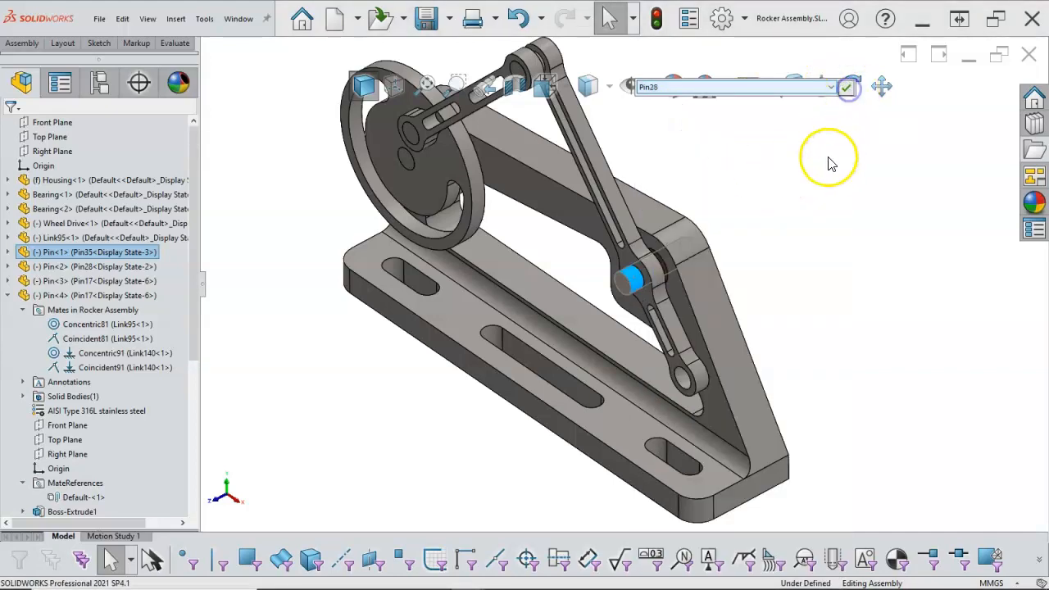
Step: Turn Wheel Drive to run the linkage, leaving its joint with Link95 near the bottom of the wheel
middle_click_drag(799, 188, 770, 188)
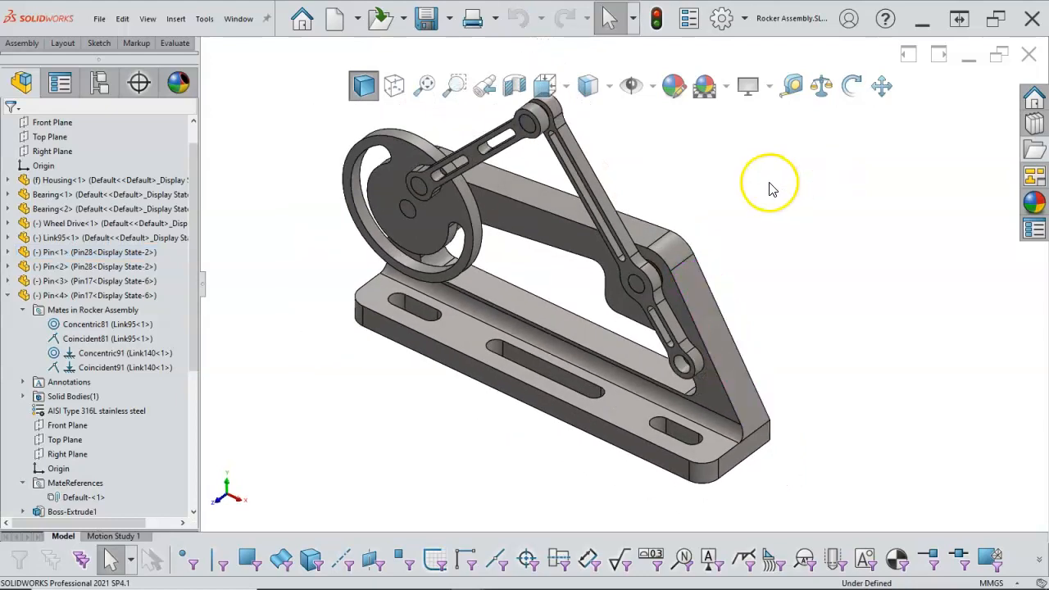
scroll(770, 183, "up", 1)
scroll(500, 247, "down", 1)
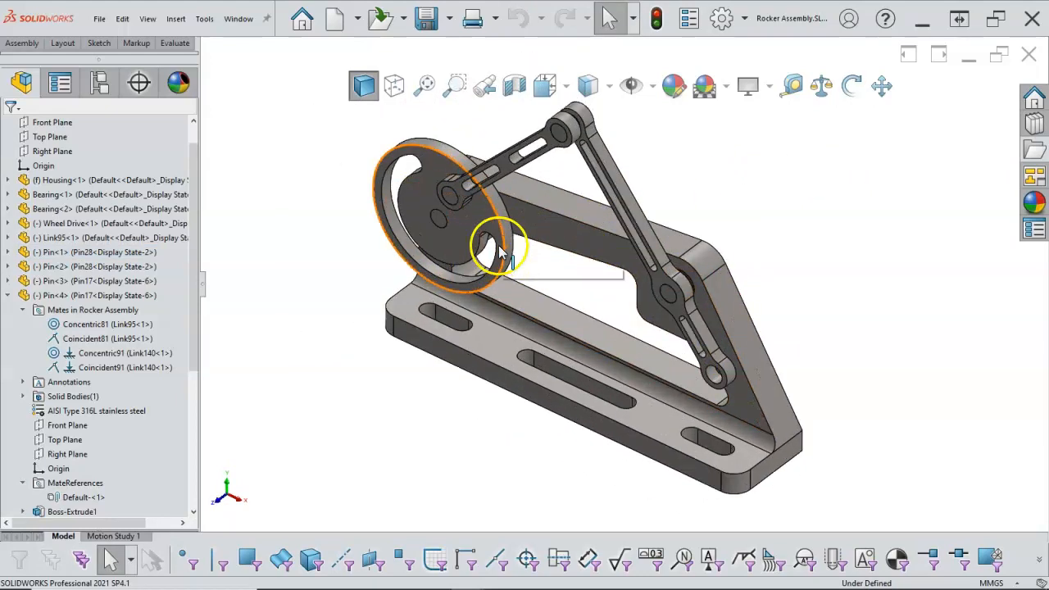
middle_click_drag(363, 246, 378, 227)
left_click_drag(471, 213, 446, 267)
left_click(360, 259)
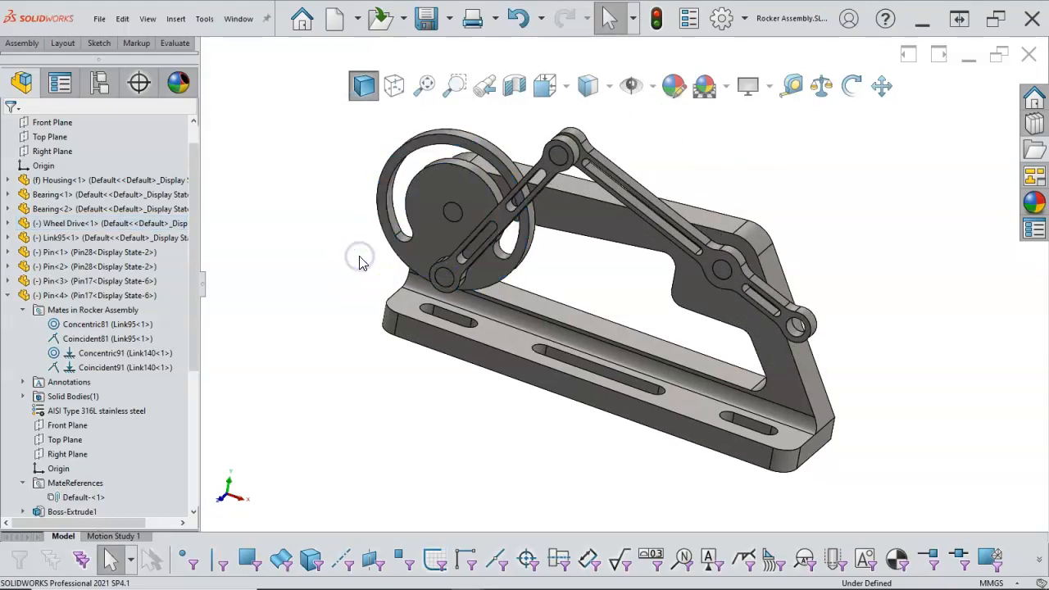
Step: Collapse the expanded Pin and Link140 entries and reorder the components so Link140 directly follows Link95
key("ctrl+7")
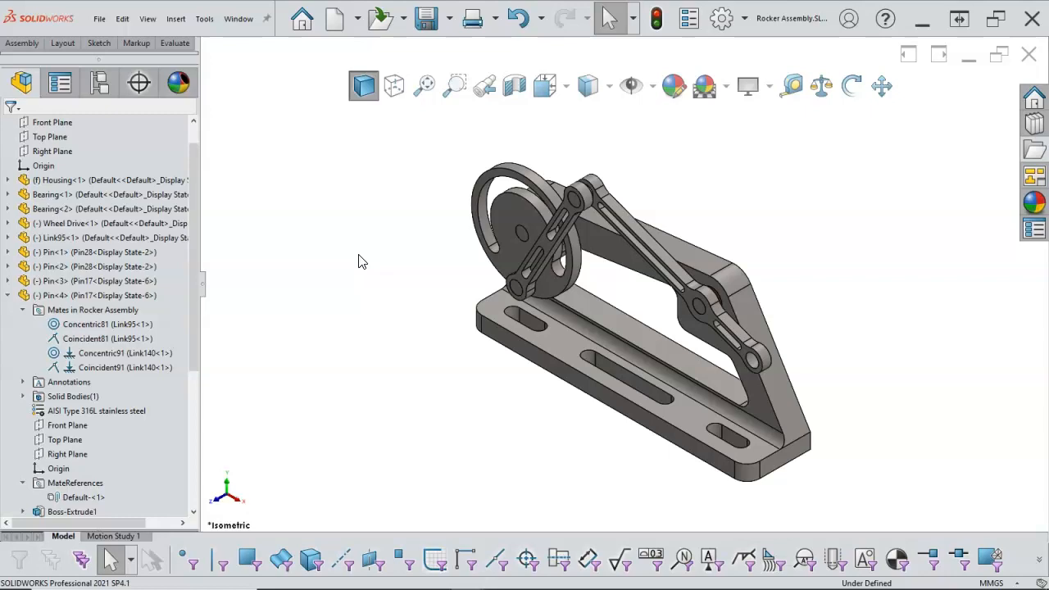
left_click(9, 295)
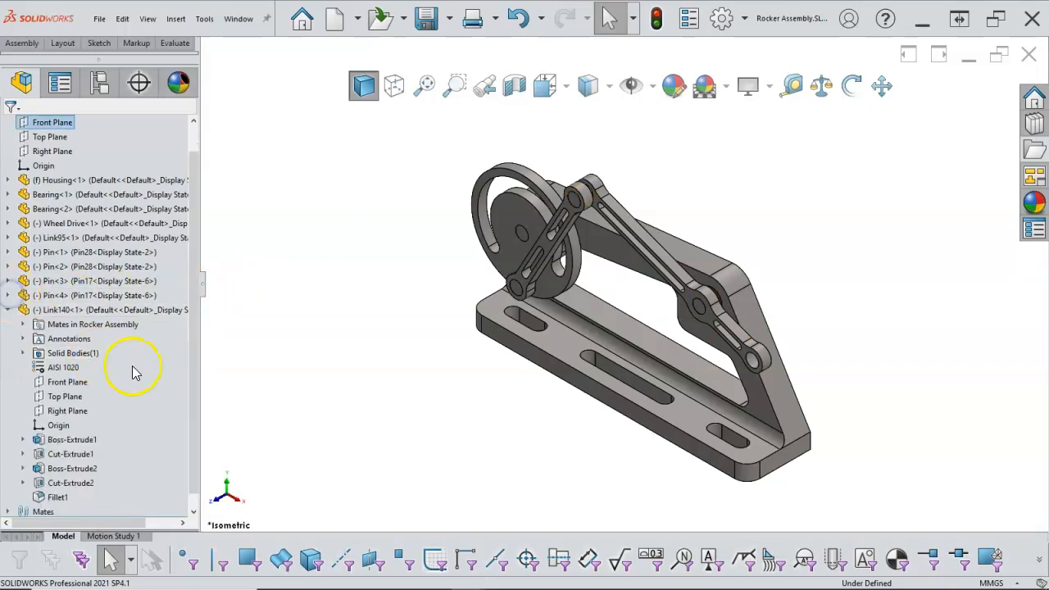
left_click(7, 310)
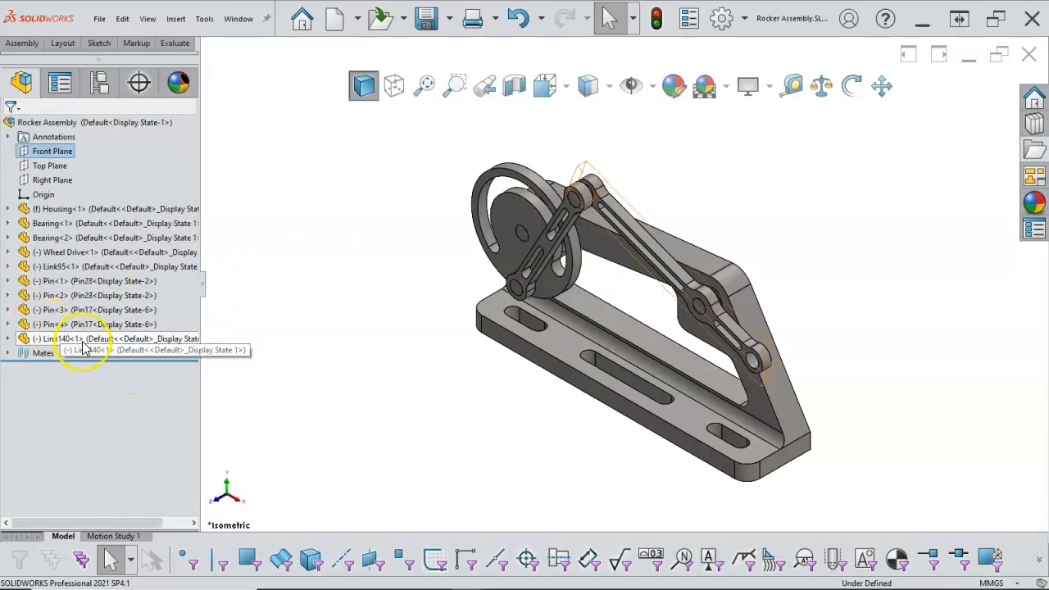
left_click_drag(85, 343, 87, 265)
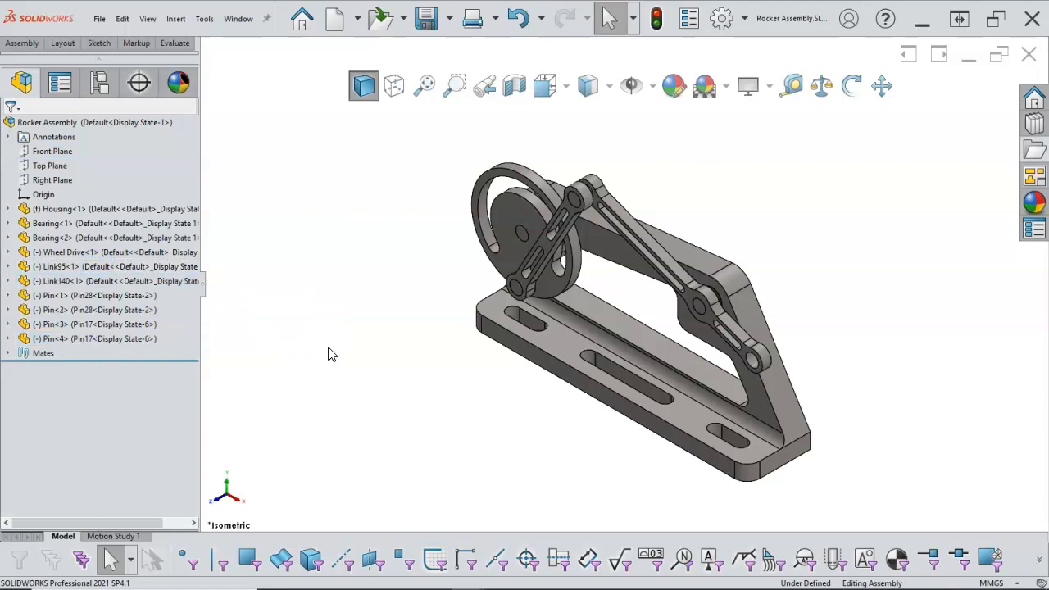